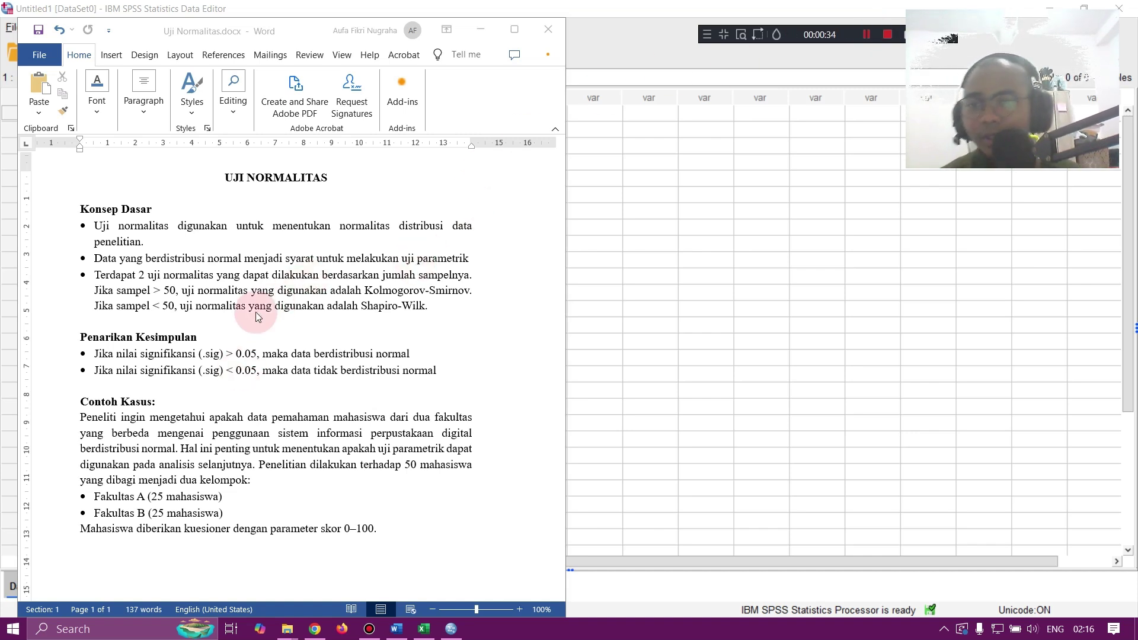
Step: Read the basic concept notes on normality testing, focusing on how sample size decides between Kolmogorov-Smirnov and Shapiro-Wilk
{"action": "left_click", "coordinate": [324, 230]}
{"action": "left_click", "coordinate": [327, 236]}
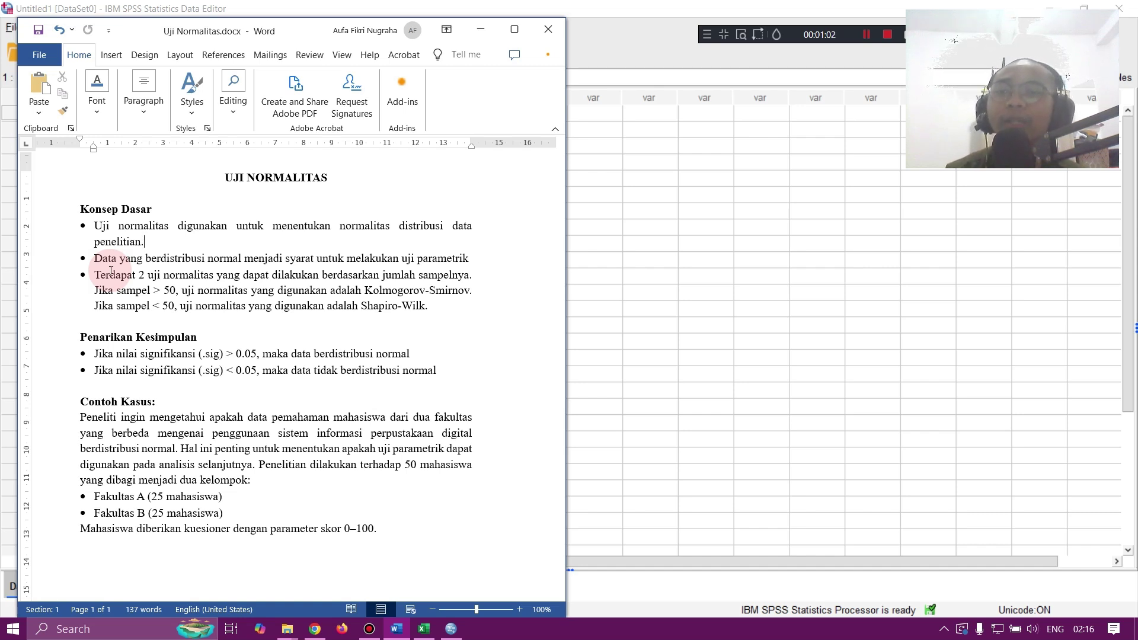
{"action": "left_click", "coordinate": [466, 308]}
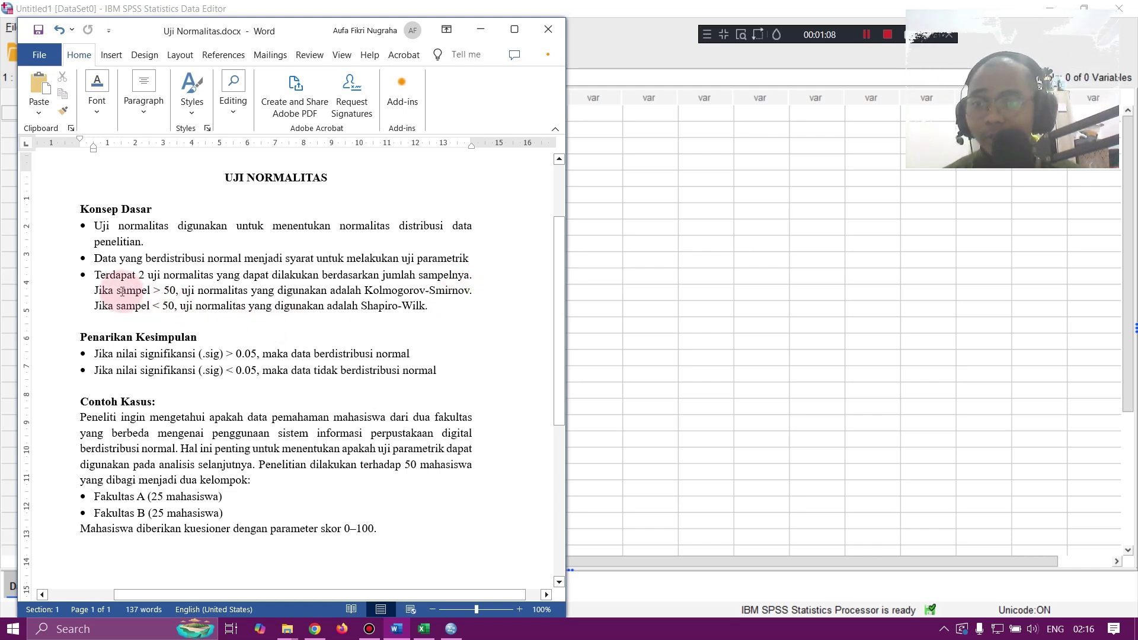
{"action": "left_click_drag", "start_coordinate": [95, 290], "coordinate": [181, 292]}
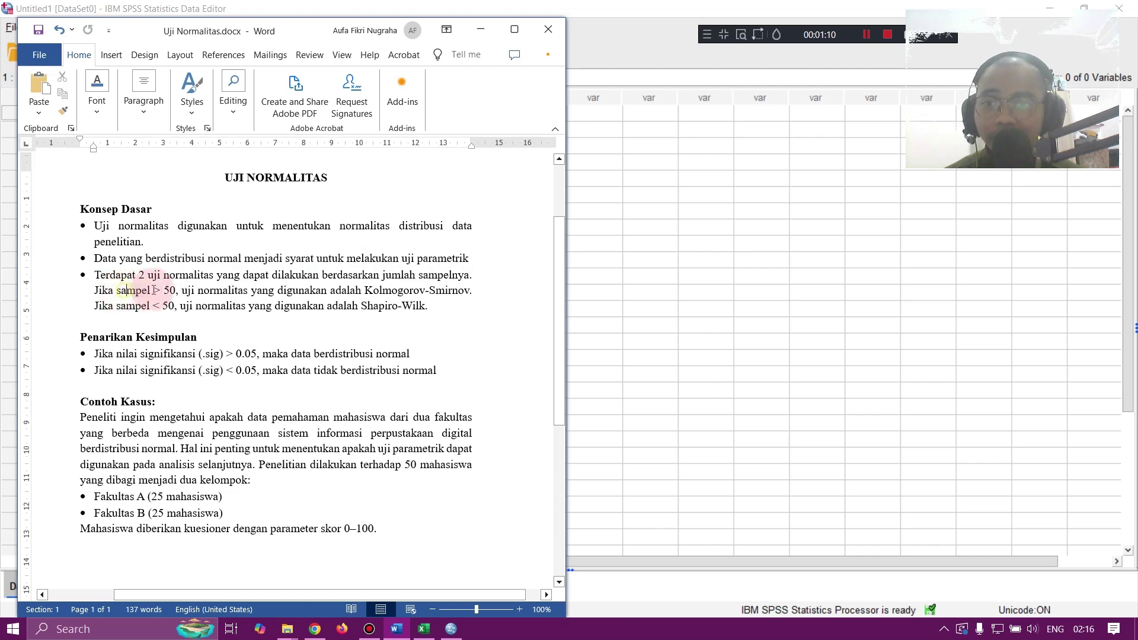
{"action": "left_click", "coordinate": [225, 308]}
{"action": "left_click", "coordinate": [451, 301]}
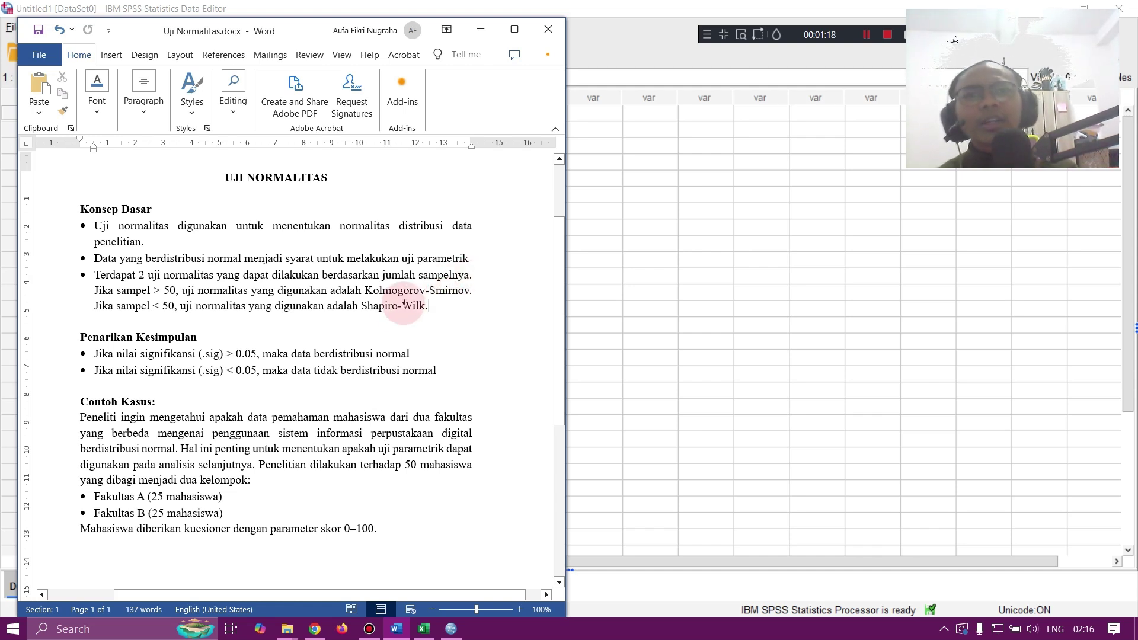
{"action": "left_click_drag", "start_coordinate": [120, 306], "coordinate": [184, 308]}
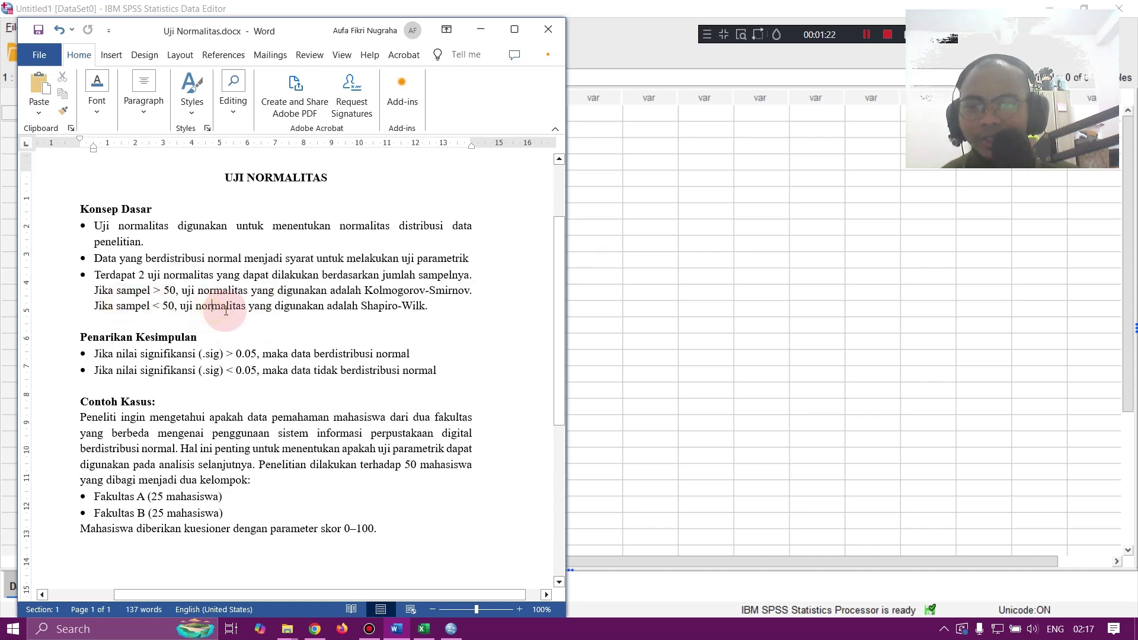
{"action": "left_click_drag", "start_coordinate": [361, 307], "coordinate": [448, 308]}
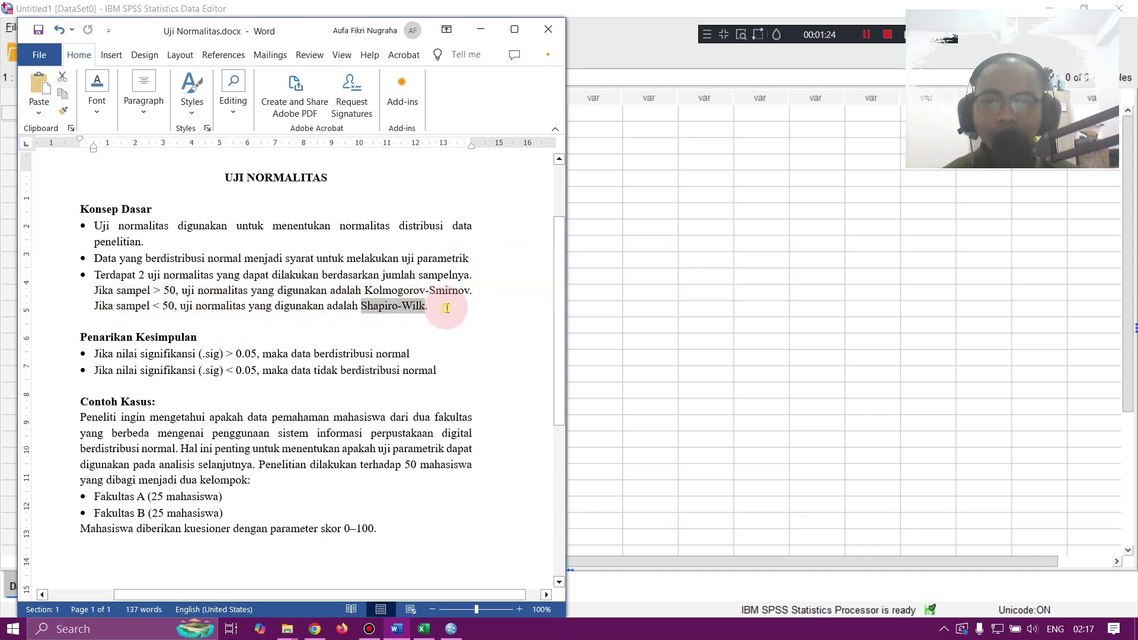
{"action": "left_click_drag", "start_coordinate": [327, 307], "coordinate": [427, 306]}
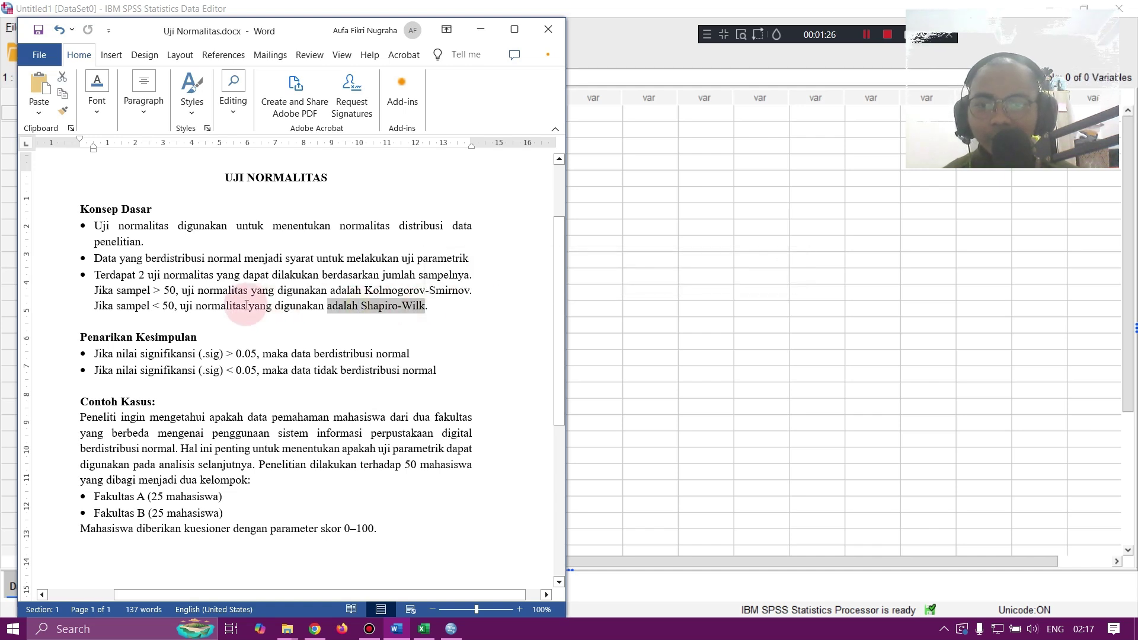
{"action": "left_click_drag", "start_coordinate": [116, 306], "coordinate": [184, 306]}
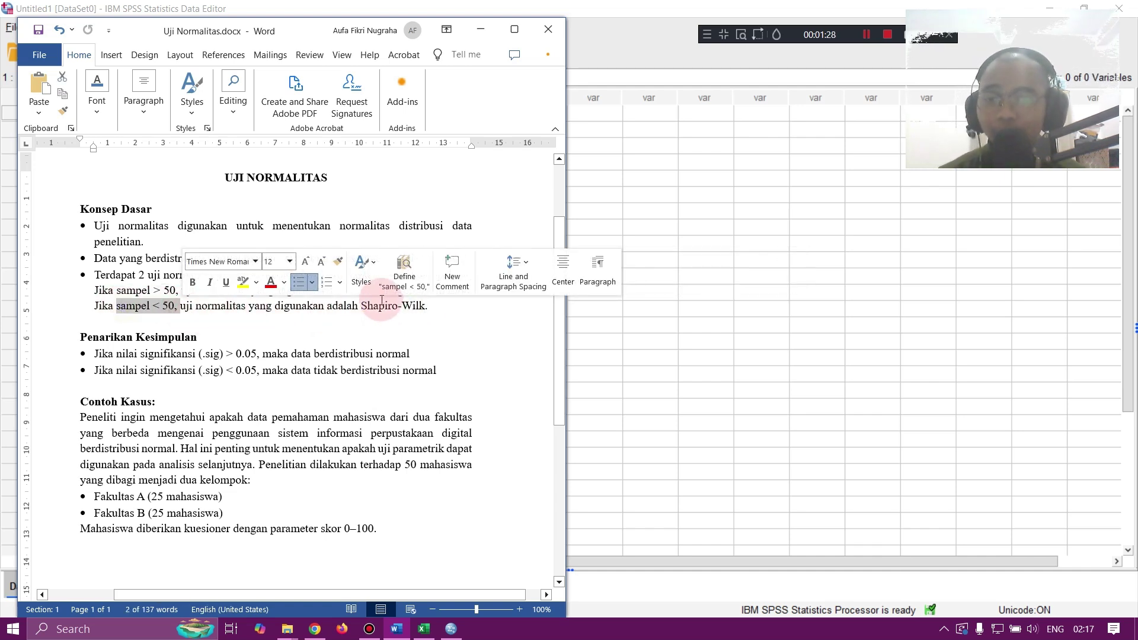
{"action": "left_click", "coordinate": [427, 303]}
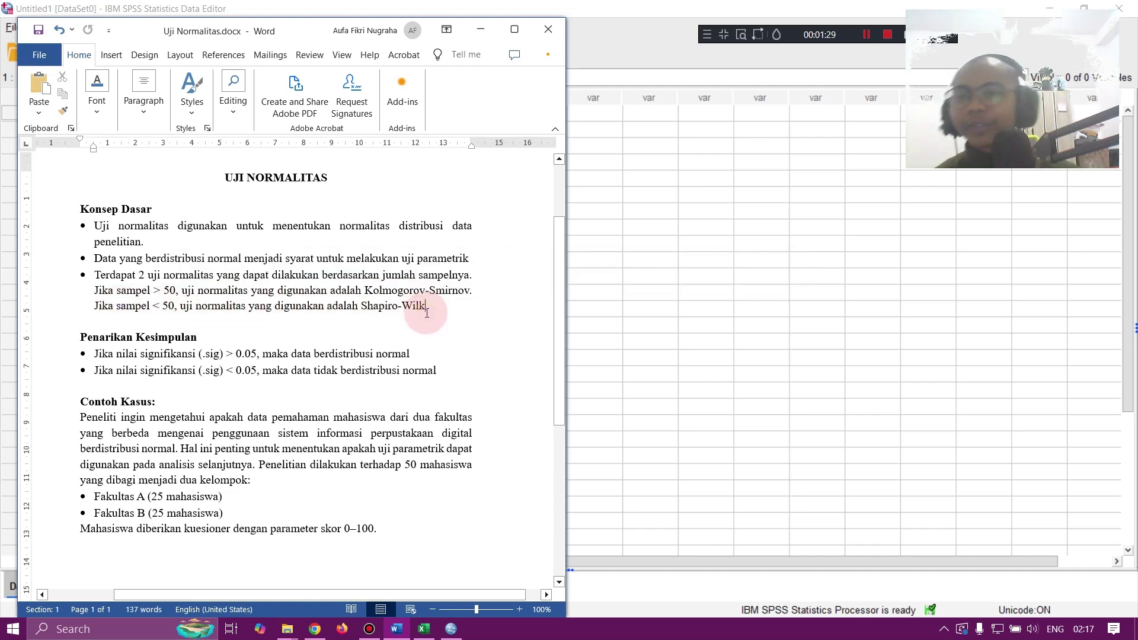
{"action": "left_click", "coordinate": [243, 336]}
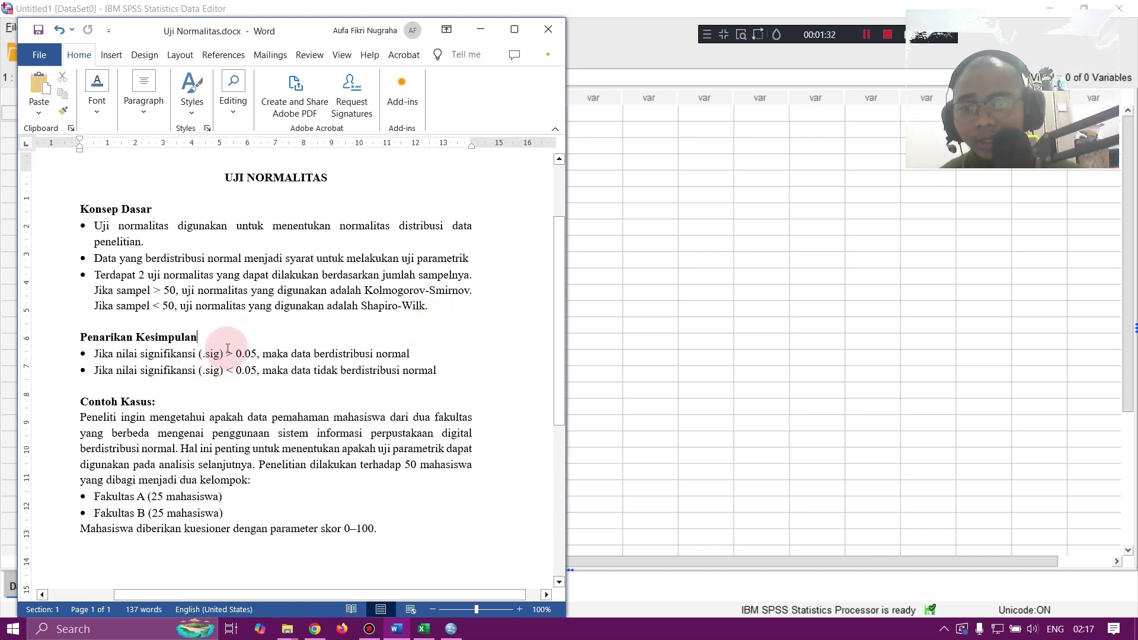
Step: Minimize the Word notes and switch to the Dataset Uji Normalitas.xlsx workbook in Excel
{"action": "left_click", "coordinate": [489, 32]}
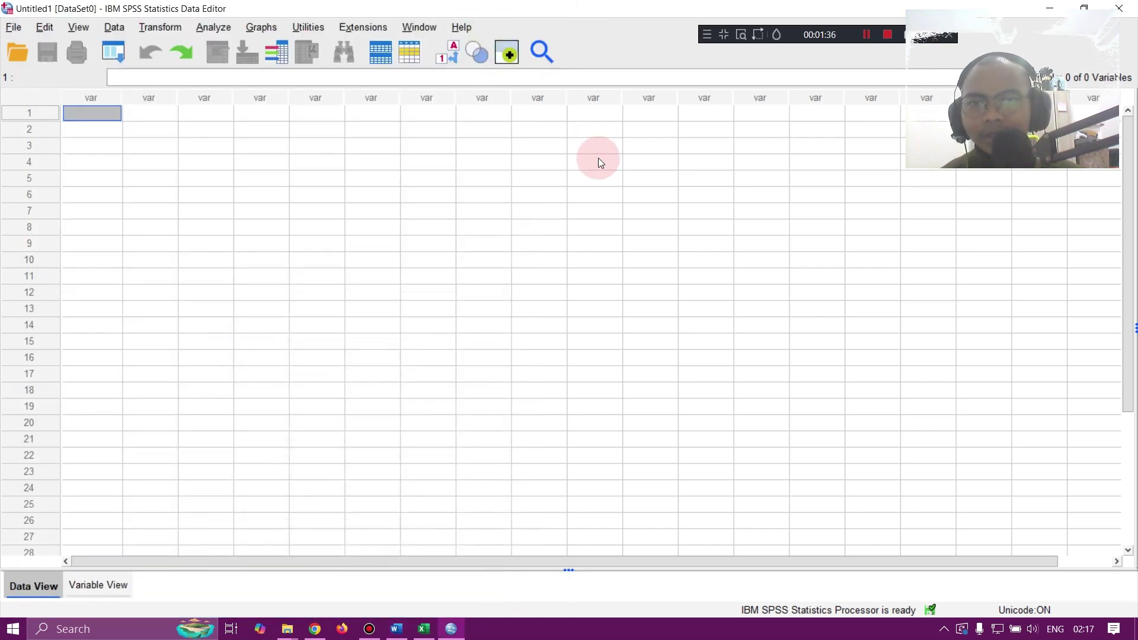
{"action": "left_click", "coordinate": [487, 179]}
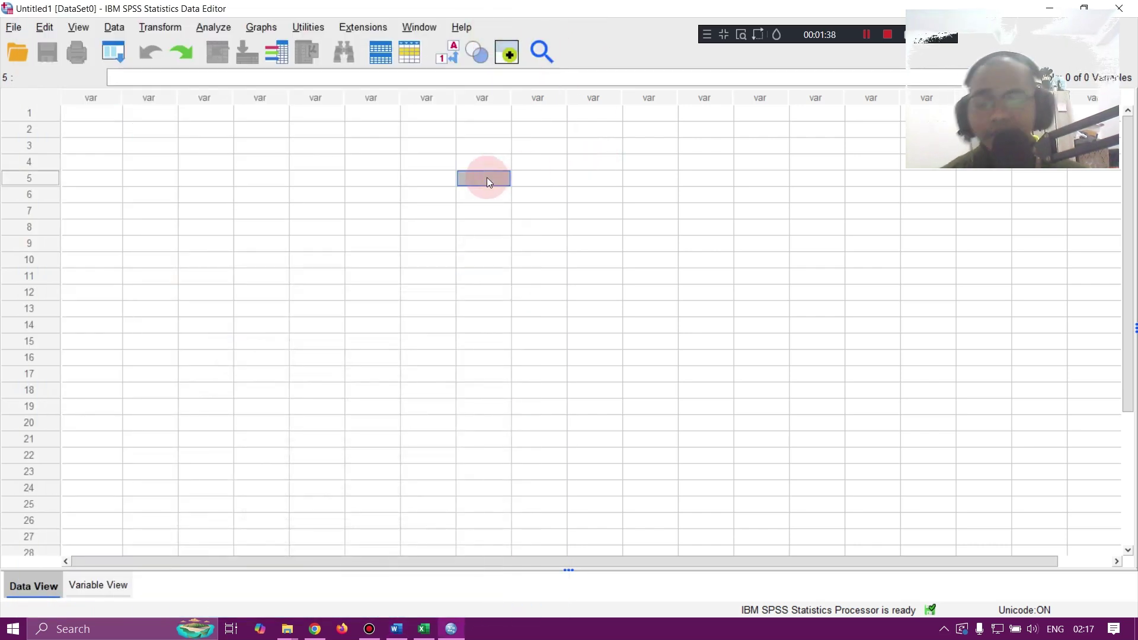
{"action": "left_click", "coordinate": [504, 258]}
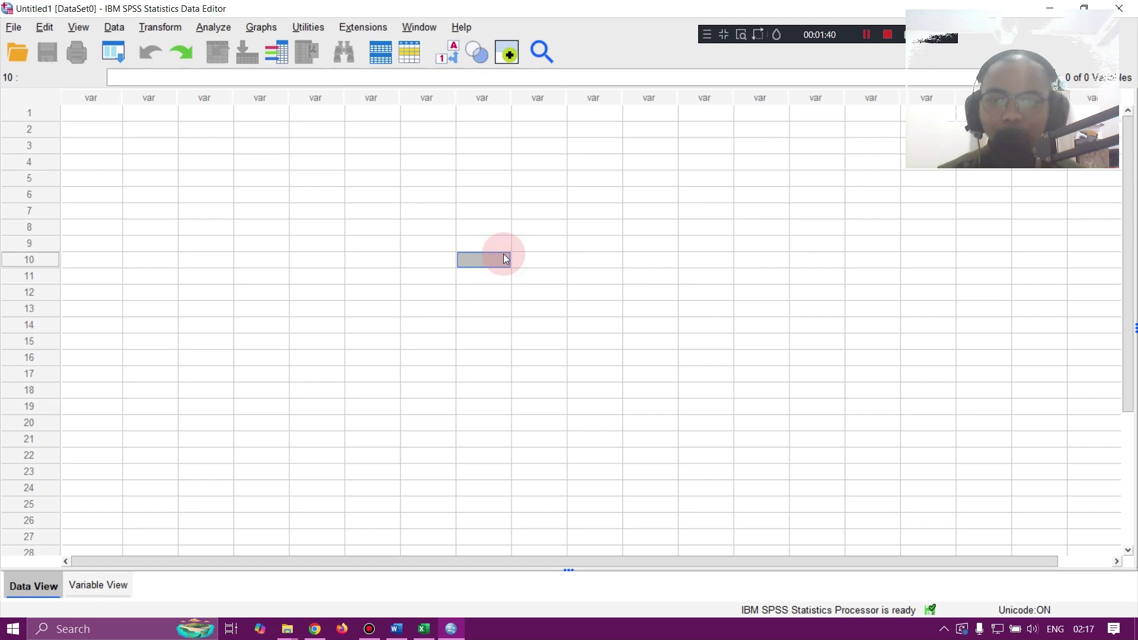
{"action": "left_click", "coordinate": [550, 303]}
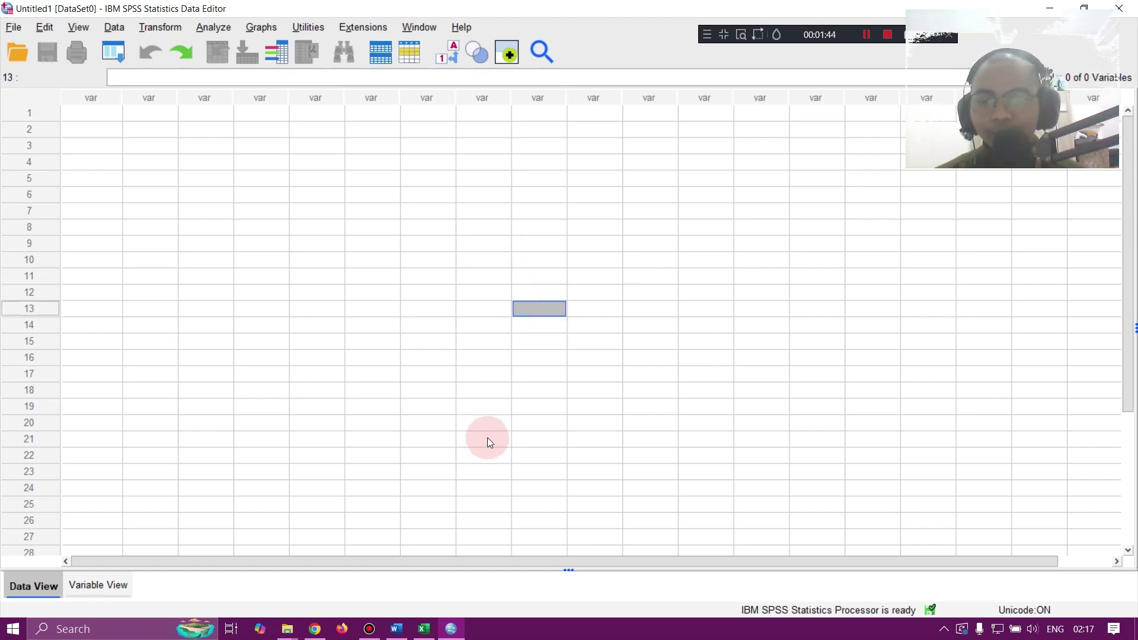
{"action": "left_click", "coordinate": [425, 634]}
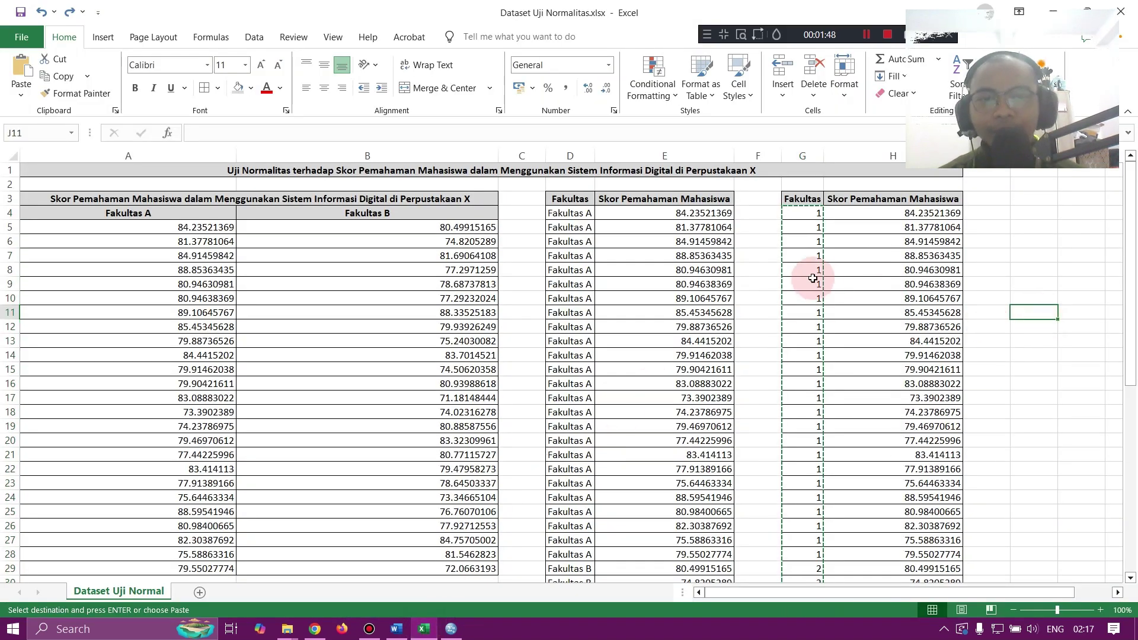
Step: Examine how the student comprehension scores of both faculties are laid out in the three tables of the dataset
{"action": "left_click", "coordinate": [756, 283]}
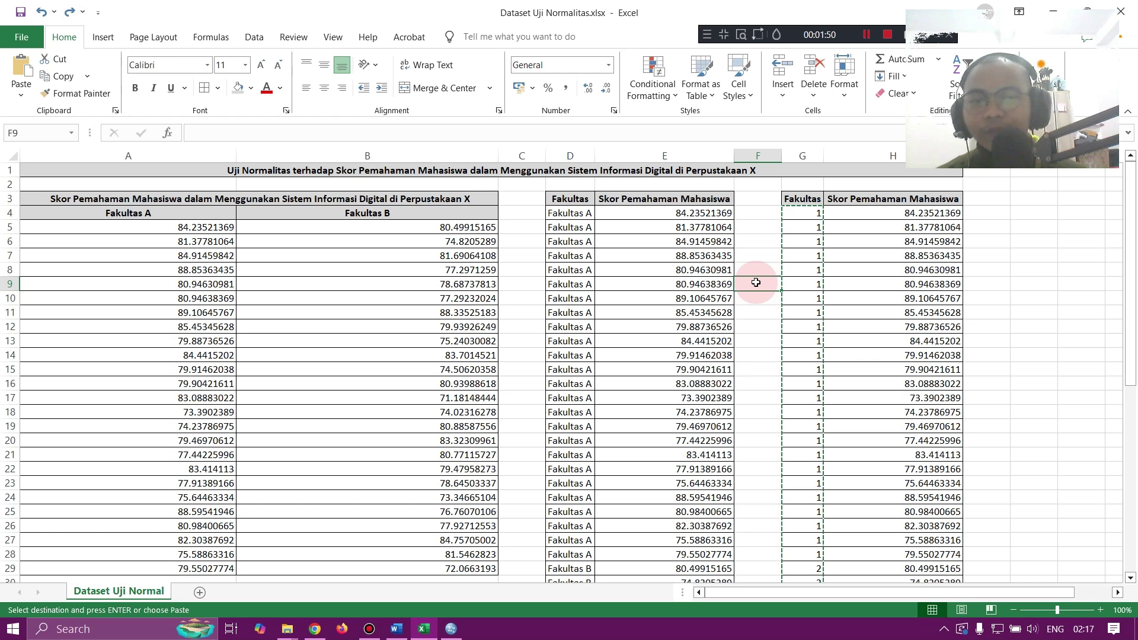
{"action": "left_click", "coordinate": [760, 240]}
{"action": "left_click", "coordinate": [761, 297]}
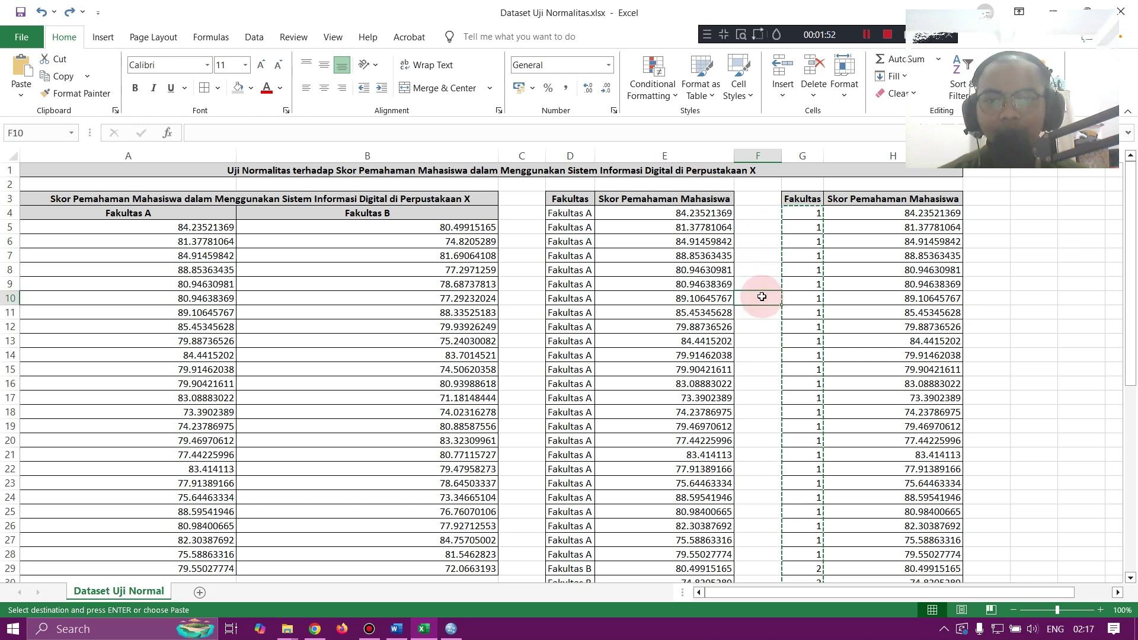
{"action": "left_click", "coordinate": [520, 241]}
{"action": "scroll", "coordinate": [518, 253], "scroll_direction": "down", "scroll_amount": 2}
{"action": "scroll", "coordinate": [533, 255], "scroll_direction": "up", "scroll_amount": 2}
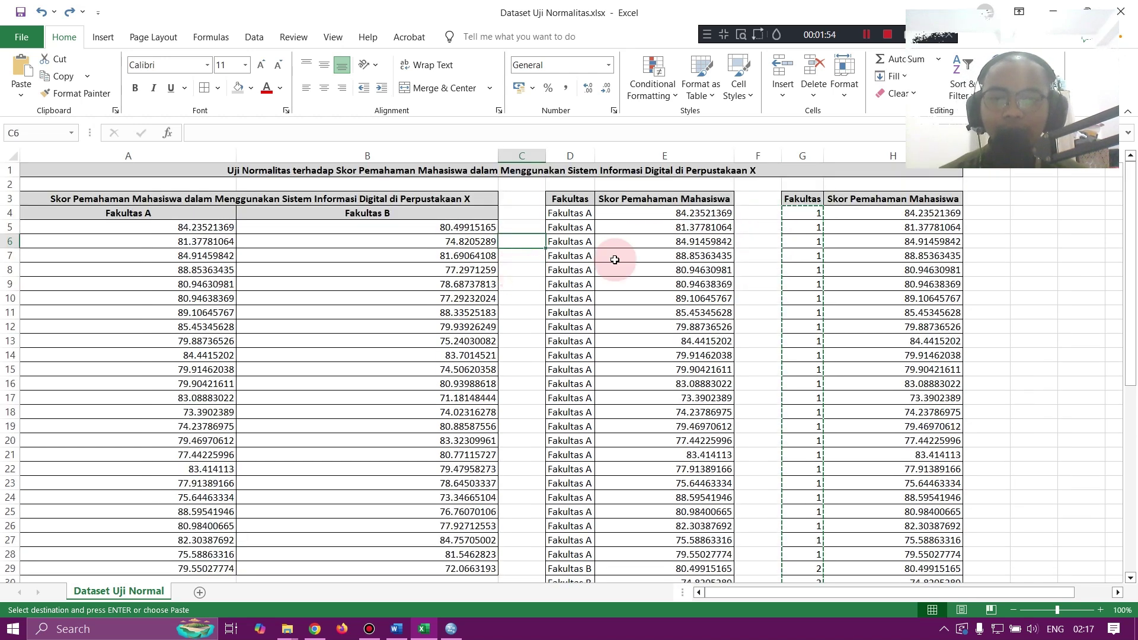
{"action": "scroll", "coordinate": [762, 244], "scroll_direction": "down", "scroll_amount": 1}
{"action": "left_click", "coordinate": [760, 252]}
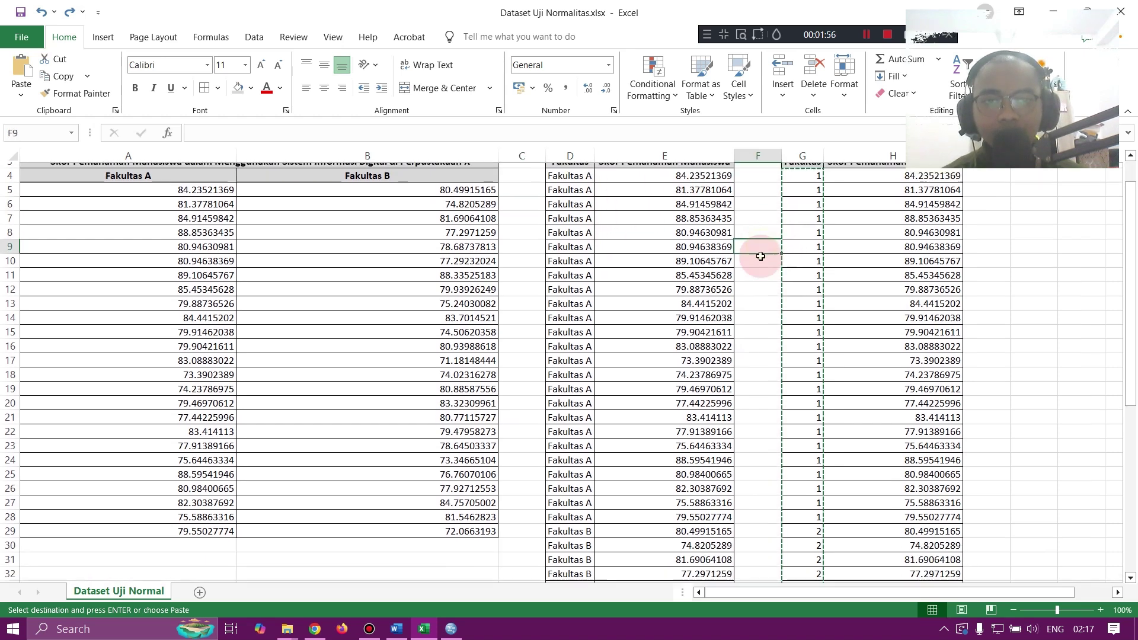
{"action": "scroll", "coordinate": [760, 256], "scroll_direction": "up", "scroll_amount": 1}
Step: Compare the Fakultas A and Fakultas B labels in column D with the numeric faculty codes in column G
{"action": "left_click_drag", "start_coordinate": [569, 213], "coordinate": [569, 241]}
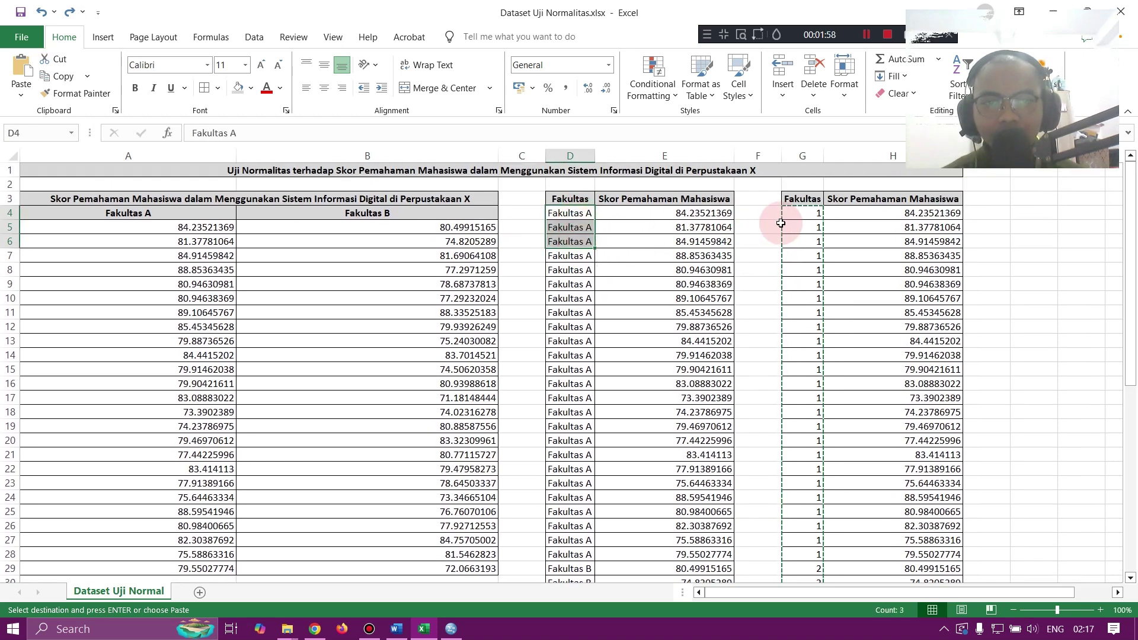
{"action": "left_click", "coordinate": [762, 220]}
{"action": "left_click_drag", "start_coordinate": [794, 214], "coordinate": [797, 299]}
{"action": "left_click", "coordinate": [584, 214]}
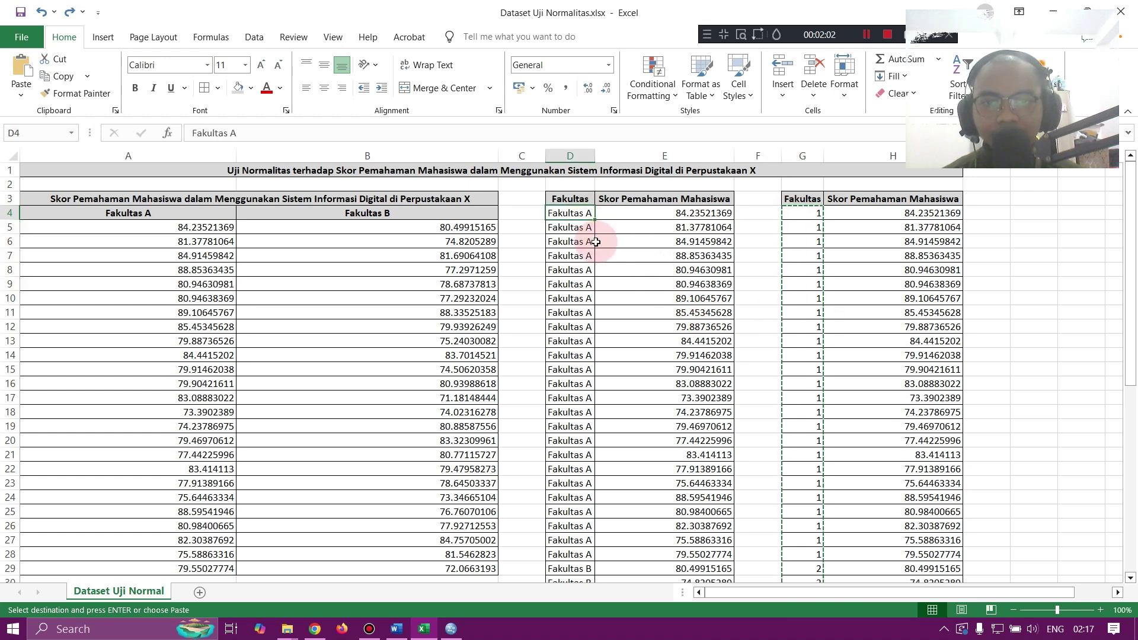
{"action": "left_click_drag", "start_coordinate": [584, 216], "coordinate": [572, 526]}
{"action": "scroll", "coordinate": [598, 395], "scroll_direction": "down", "scroll_amount": 4}
{"action": "scroll", "coordinate": [598, 379], "scroll_direction": "up", "scroll_amount": 5}
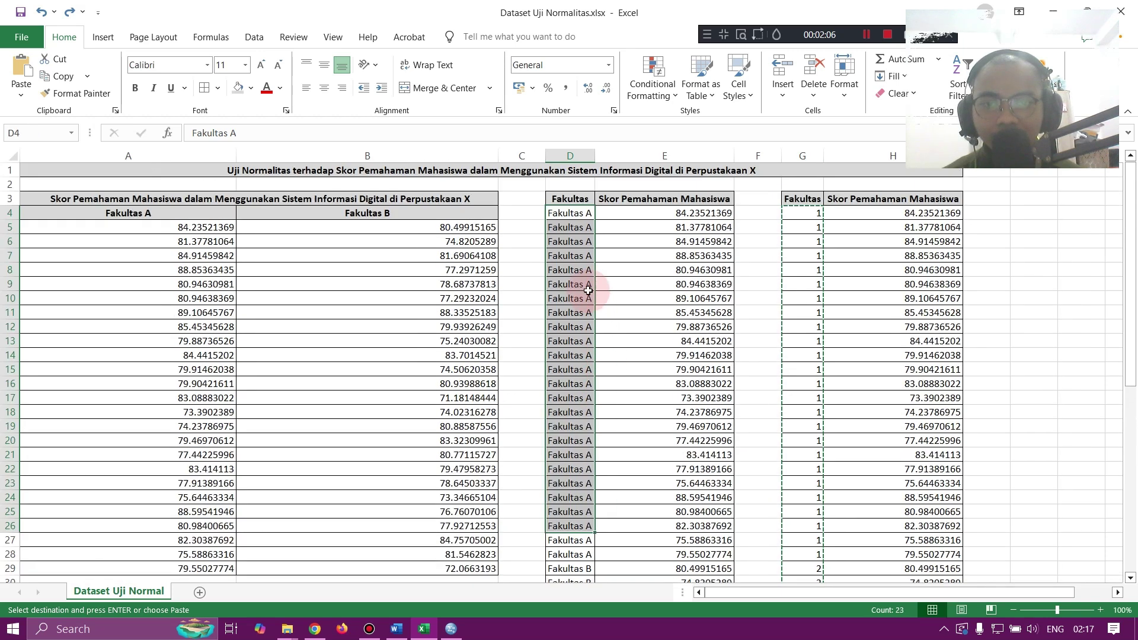
{"action": "scroll", "coordinate": [578, 272], "scroll_direction": "down", "scroll_amount": 5}
{"action": "scroll", "coordinate": [616, 314], "scroll_direction": "up", "scroll_amount": 5}
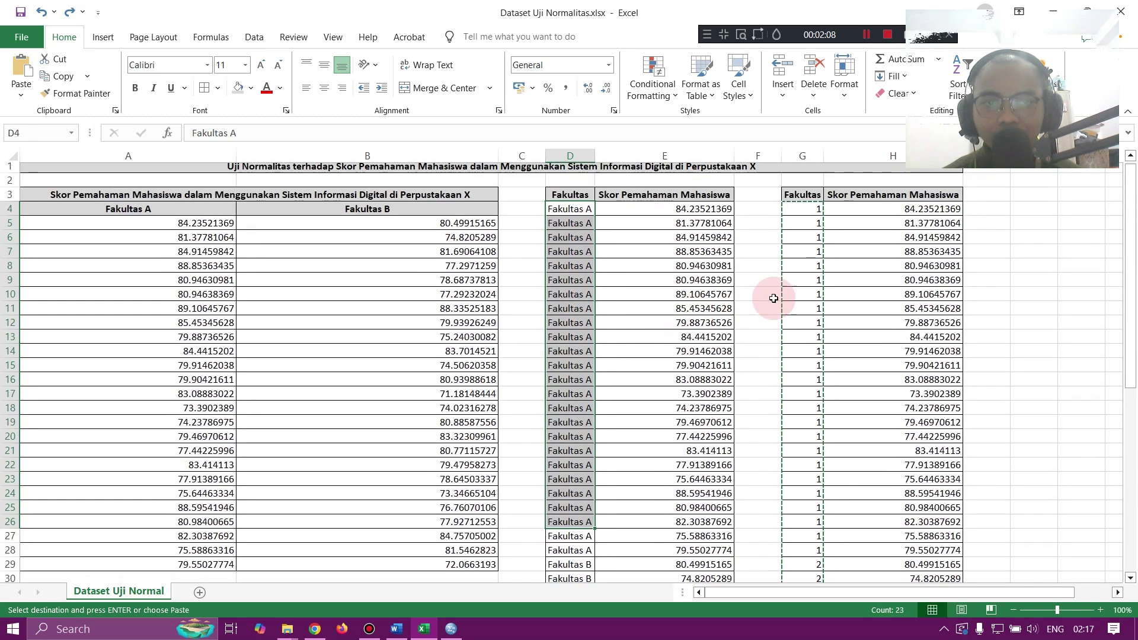
{"action": "left_click", "coordinate": [763, 344]}
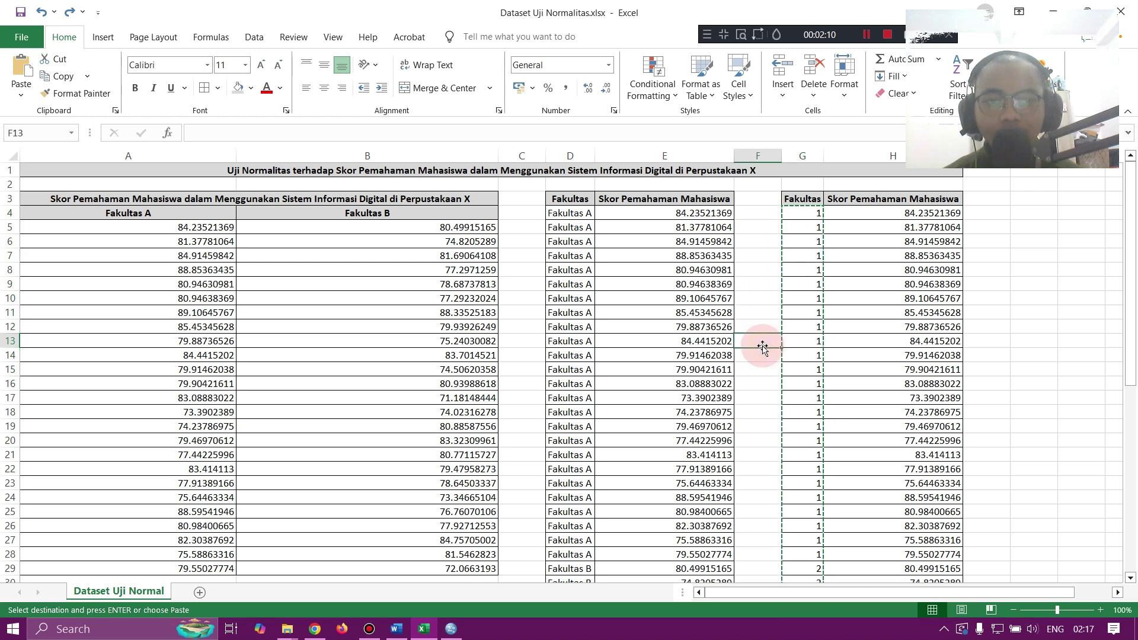
{"action": "left_click", "coordinate": [763, 308]}
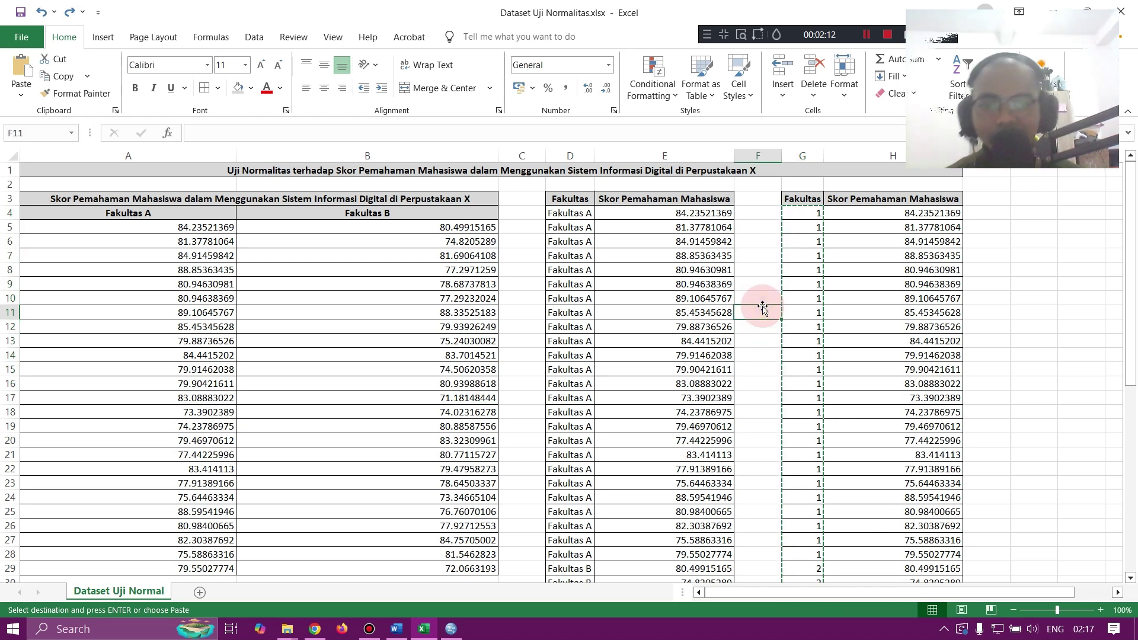
{"action": "left_click", "coordinate": [579, 227]}
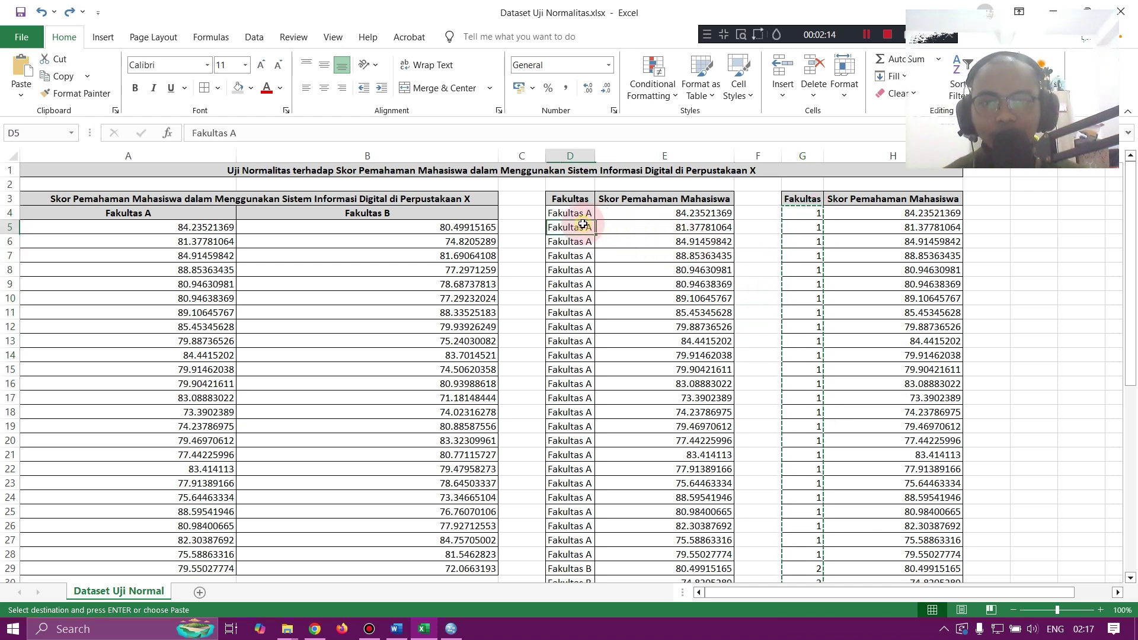
{"action": "left_click", "coordinate": [808, 227]}
{"action": "scroll", "coordinate": [704, 325], "scroll_direction": "down", "scroll_amount": 7}
{"action": "left_click", "coordinate": [570, 314]}
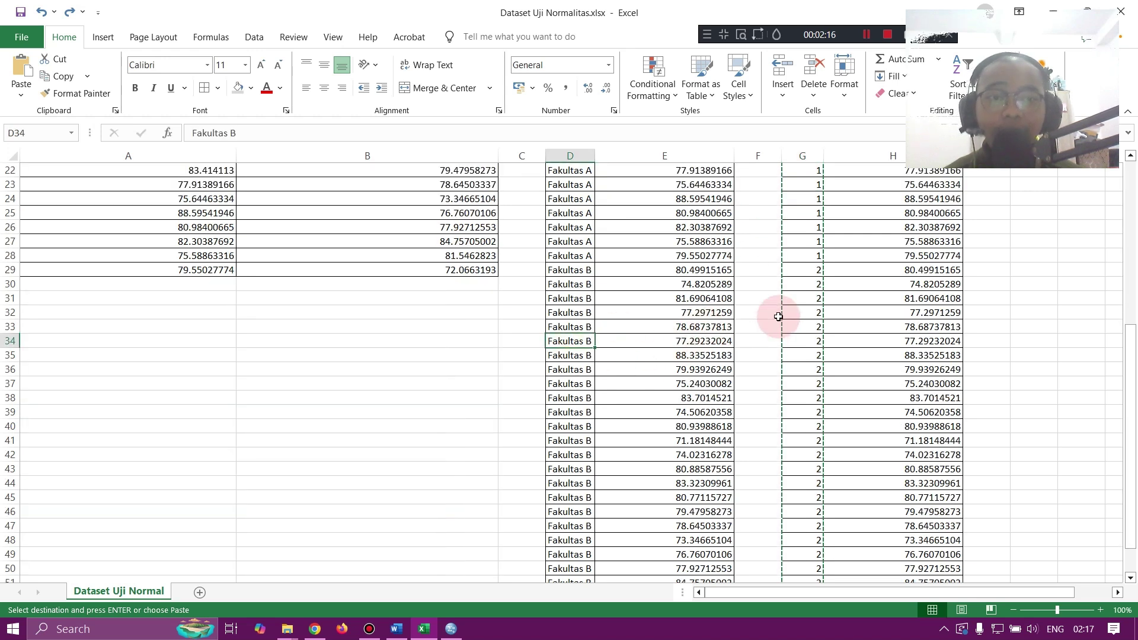
{"action": "left_click", "coordinate": [796, 314]}
{"action": "scroll", "coordinate": [848, 305], "scroll_direction": "up", "scroll_amount": 7}
{"action": "left_click", "coordinate": [895, 255]}
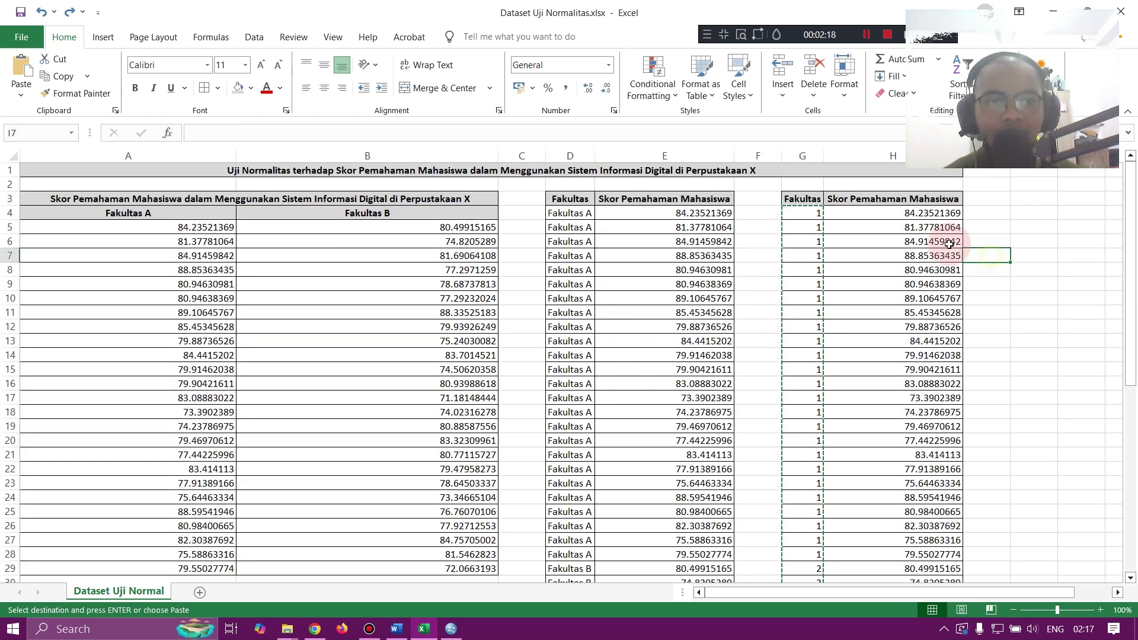
Step: Copy the numeric faculty codes and comprehension scores in G4:H53, without the header row
{"action": "left_click", "coordinate": [801, 213]}
{"action": "key", "text": "shift+Right"}
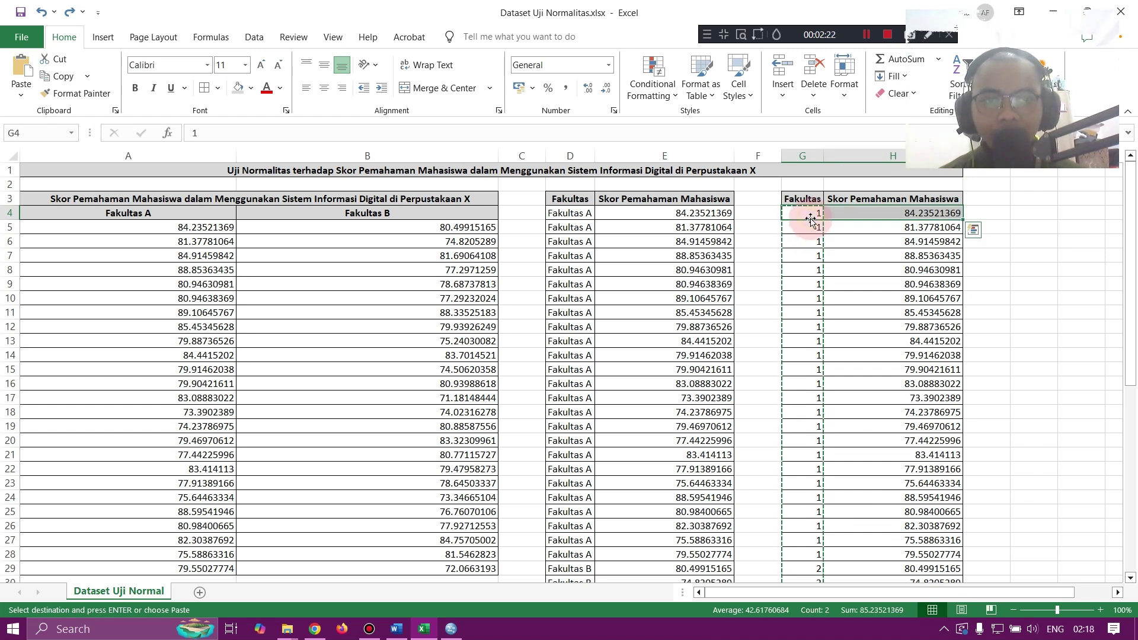
{"action": "key", "text": "shift+Left"}
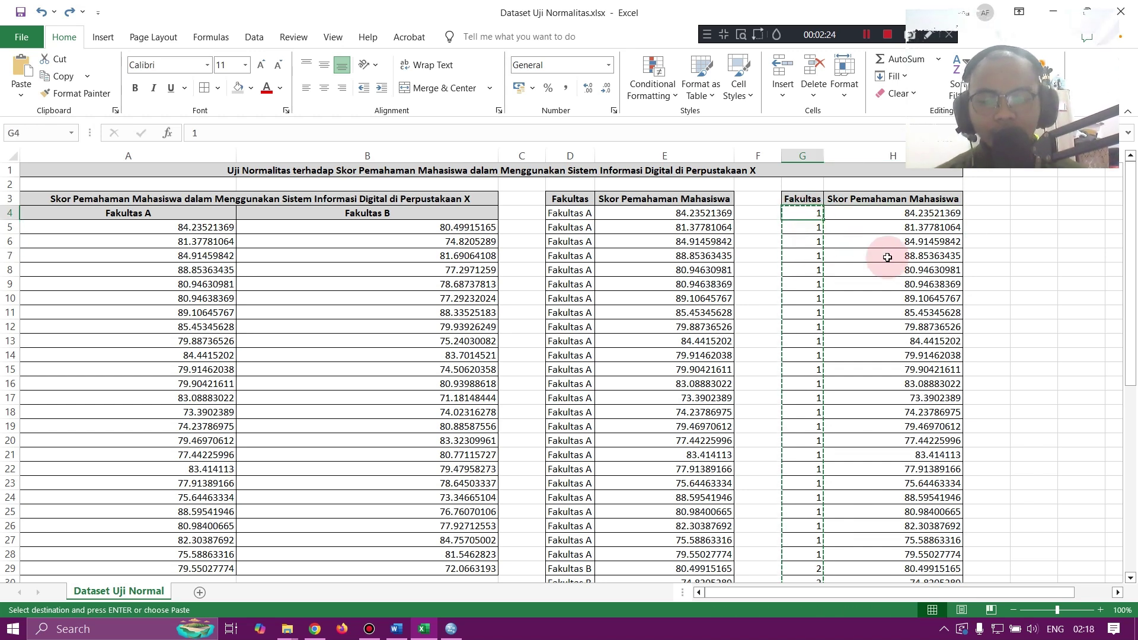
{"action": "key", "text": "shift+Right"}
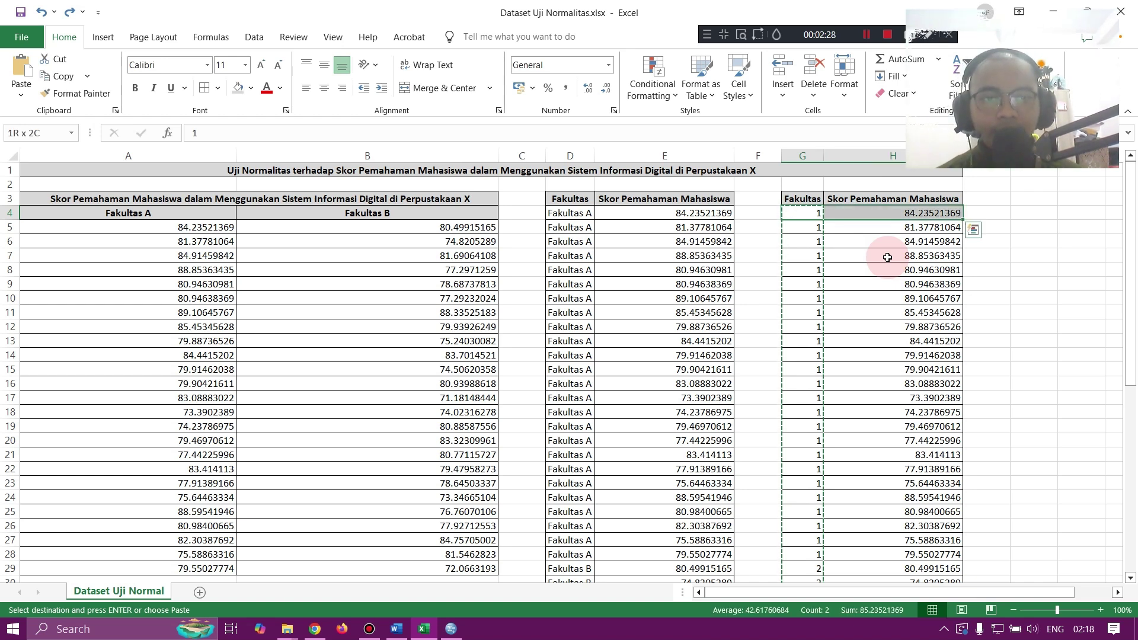
{"action": "key", "text": "ctrl+shift+Down"}
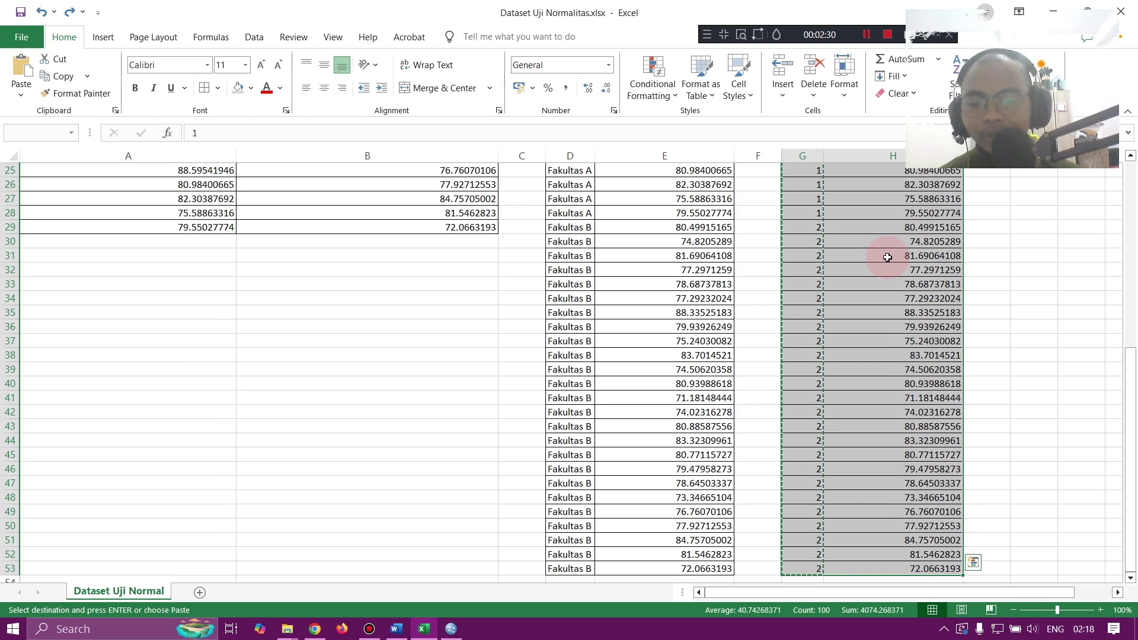
{"action": "right_click", "coordinate": [860, 269]}
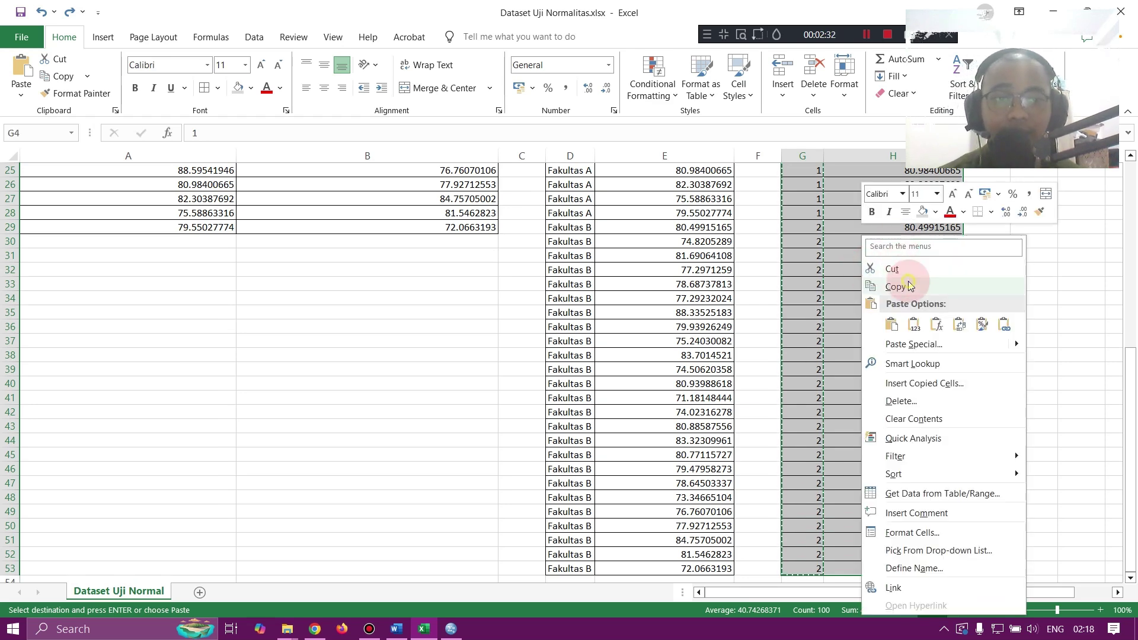
{"action": "left_click", "coordinate": [904, 283]}
{"action": "scroll", "coordinate": [426, 450], "scroll_direction": "up", "scroll_amount": 8}
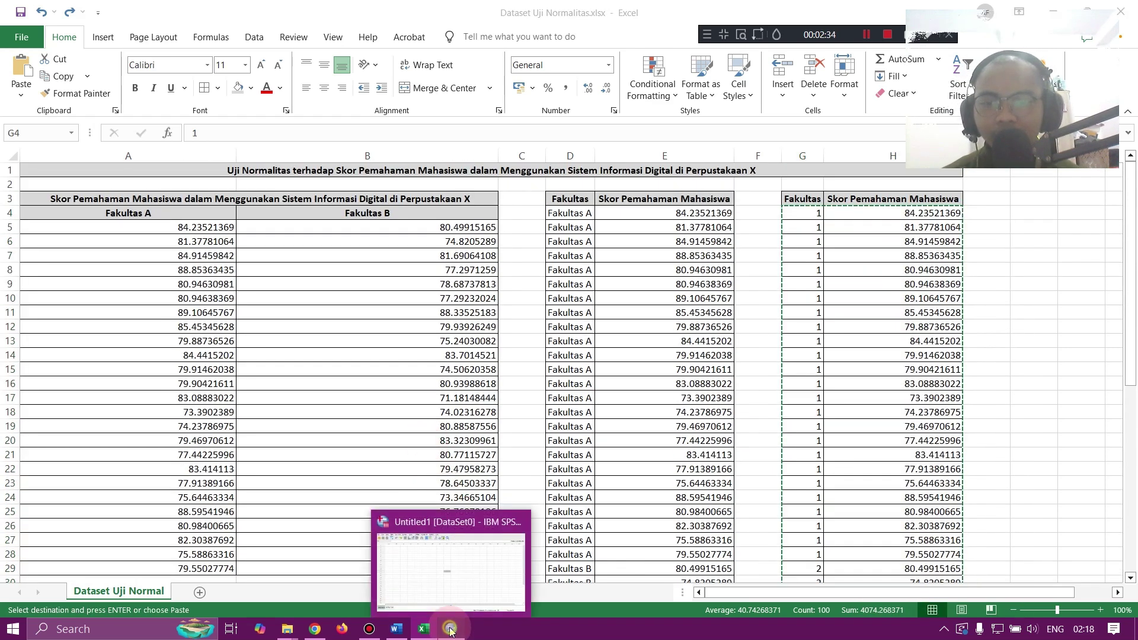
Step: Switch to the SPSS Data Editor and paste the copied faculty codes and scores starting at the first cell of the empty dataset
{"action": "left_click", "coordinate": [451, 629]}
{"action": "left_click", "coordinate": [112, 115]}
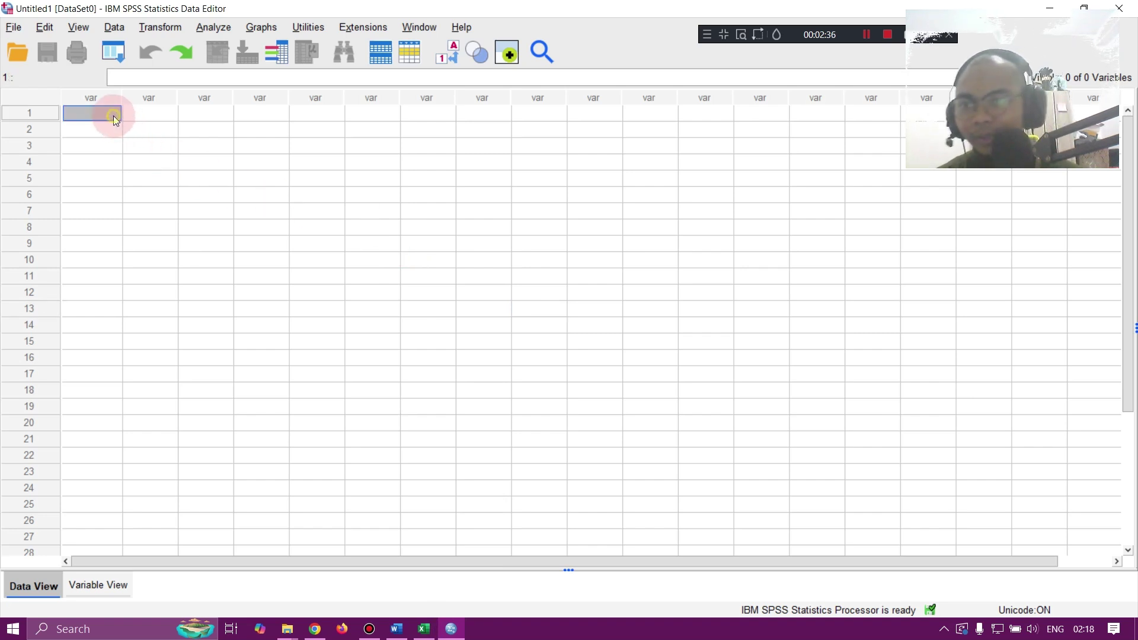
{"action": "right_click", "coordinate": [110, 120]}
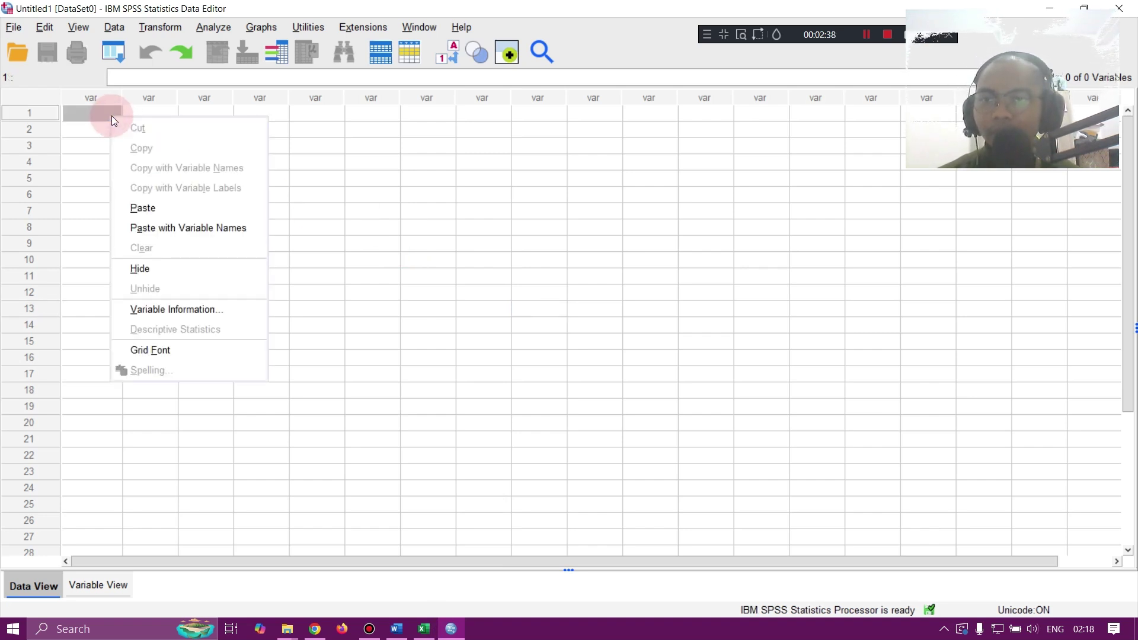
{"action": "left_click", "coordinate": [141, 208]}
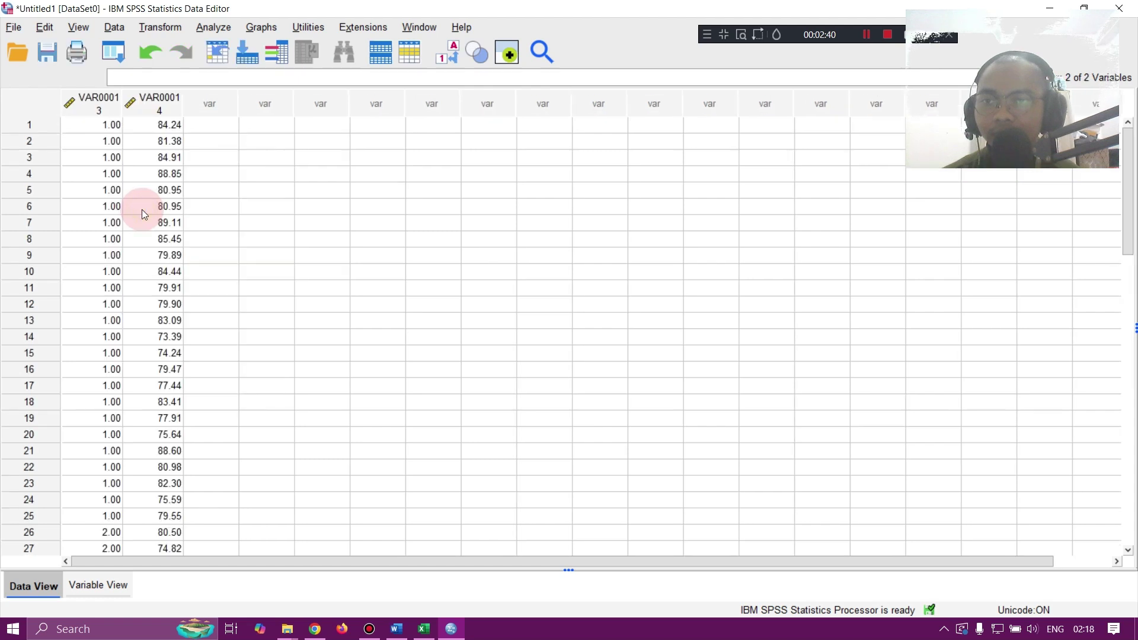
{"action": "left_click", "coordinate": [203, 128]}
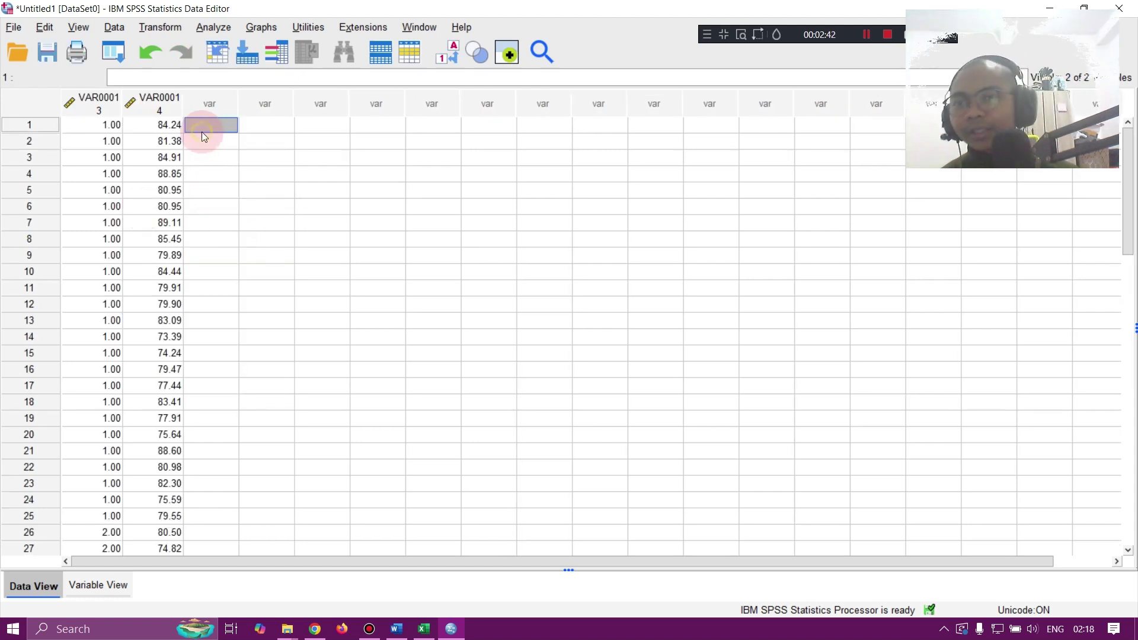
Step: Rename the first variable, which holds the faculty codes, as Fakultas in the variable definitions
{"action": "left_click", "coordinate": [114, 585]}
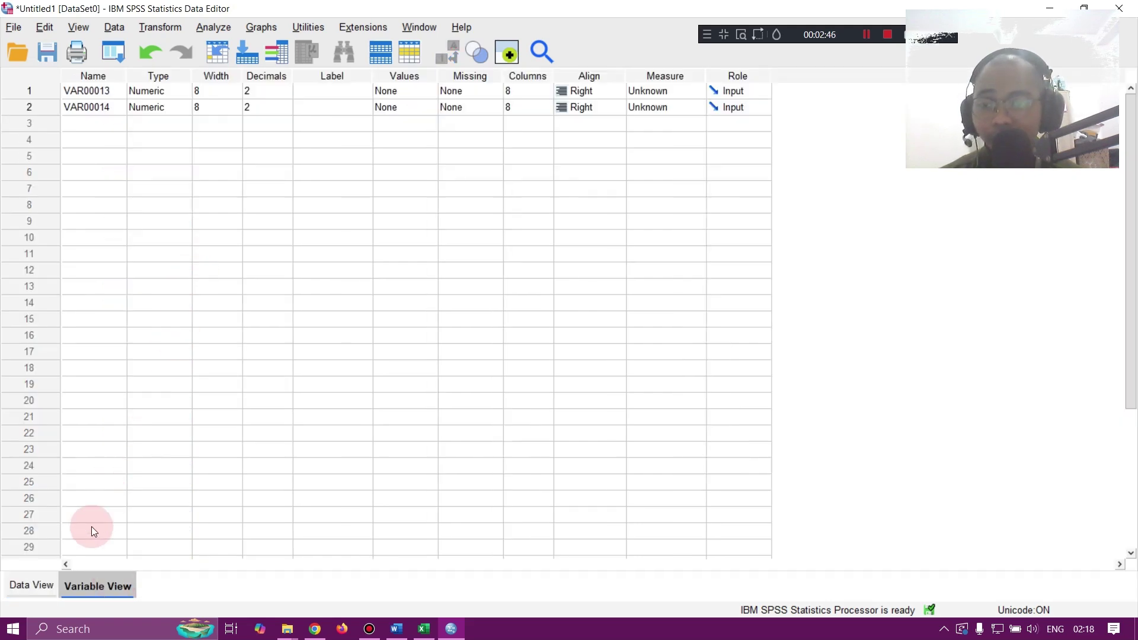
{"action": "left_click", "coordinate": [32, 586]}
{"action": "left_click", "coordinate": [97, 586]}
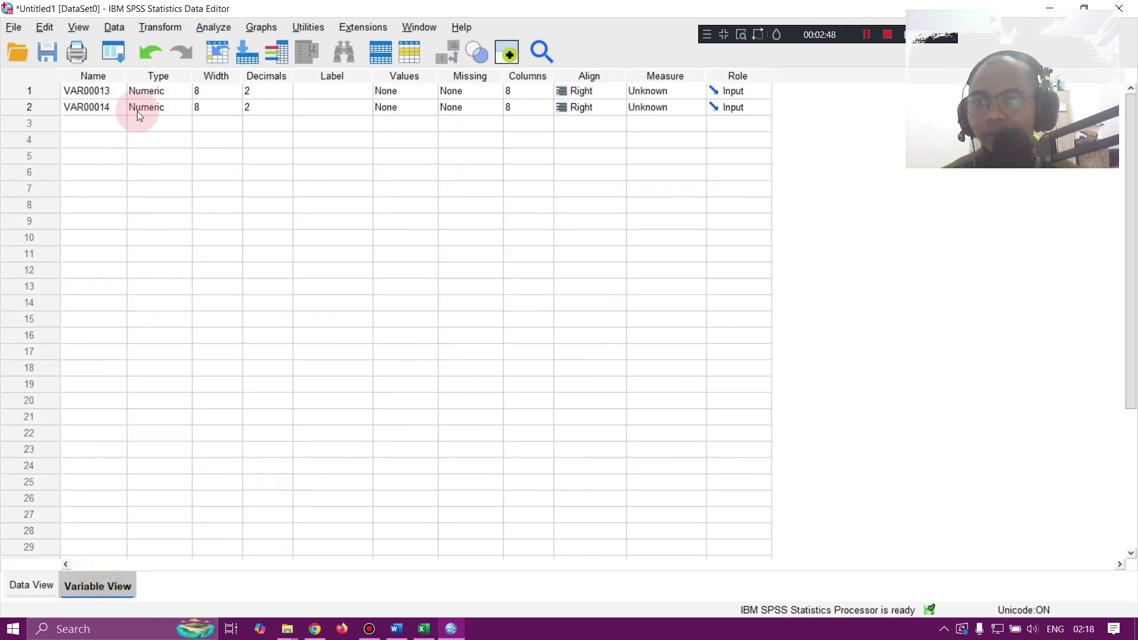
{"action": "left_click", "coordinate": [115, 90]}
{"action": "double_click", "coordinate": [115, 90]}
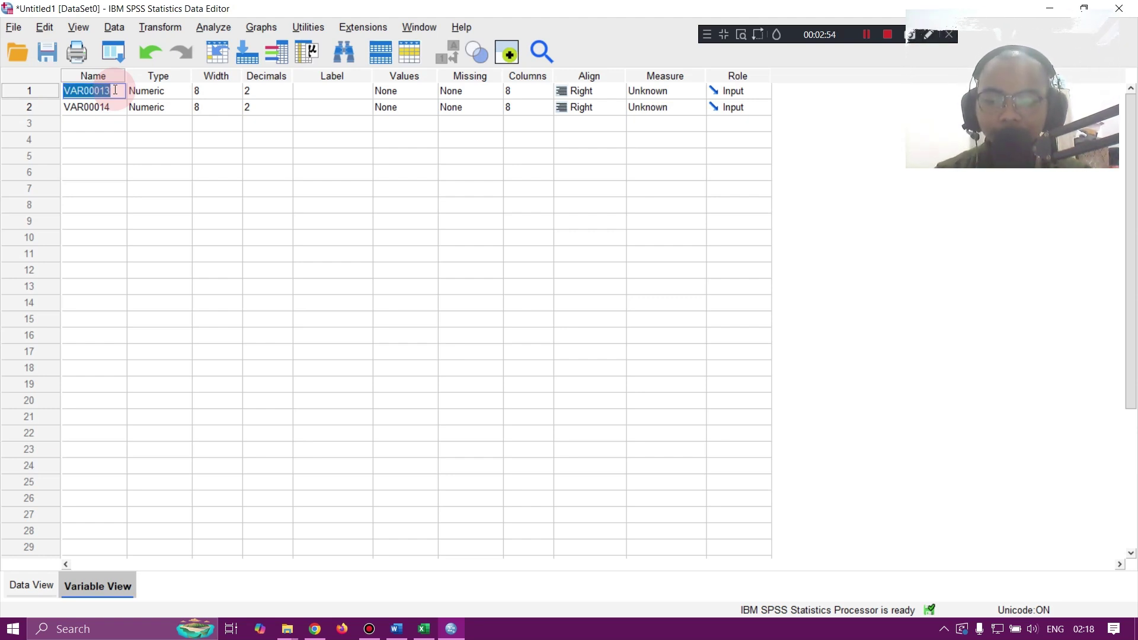
{"action": "type", "text": "Faku"}
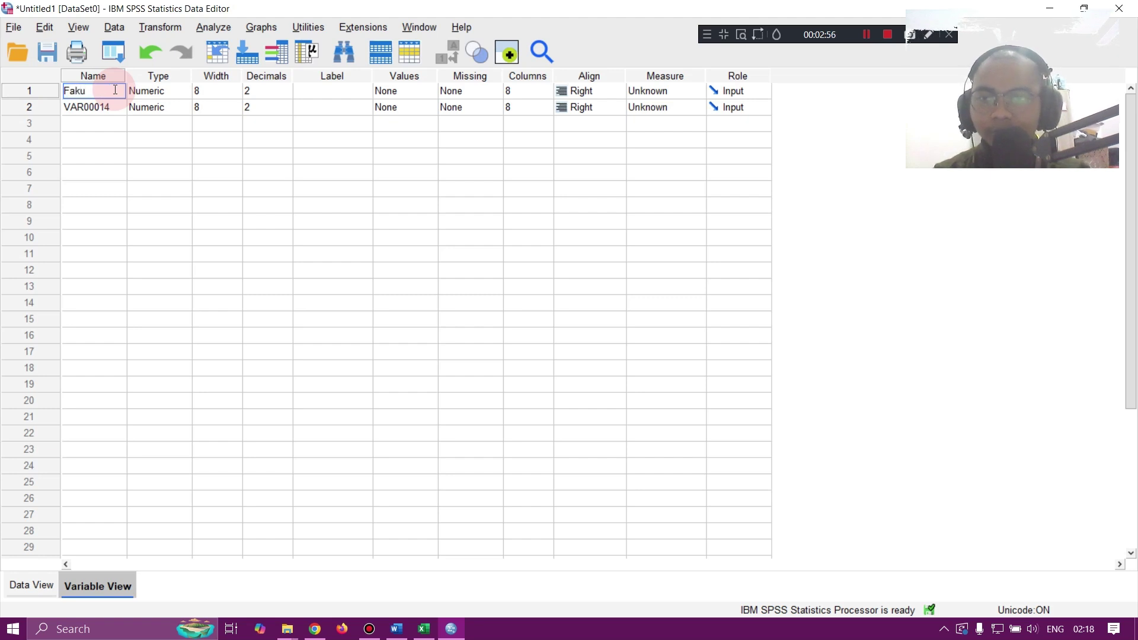
{"action": "type", "text": "ltas"}
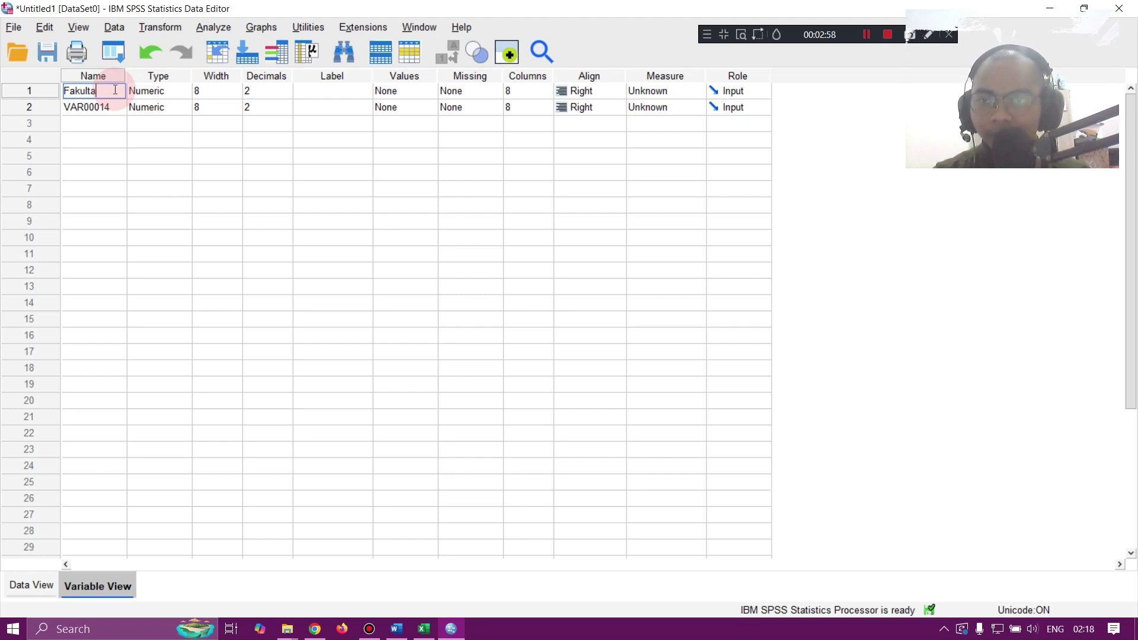
Step: Rename the second variable, which holds the comprehension scores, as Skor
{"action": "left_click", "coordinate": [116, 112]}
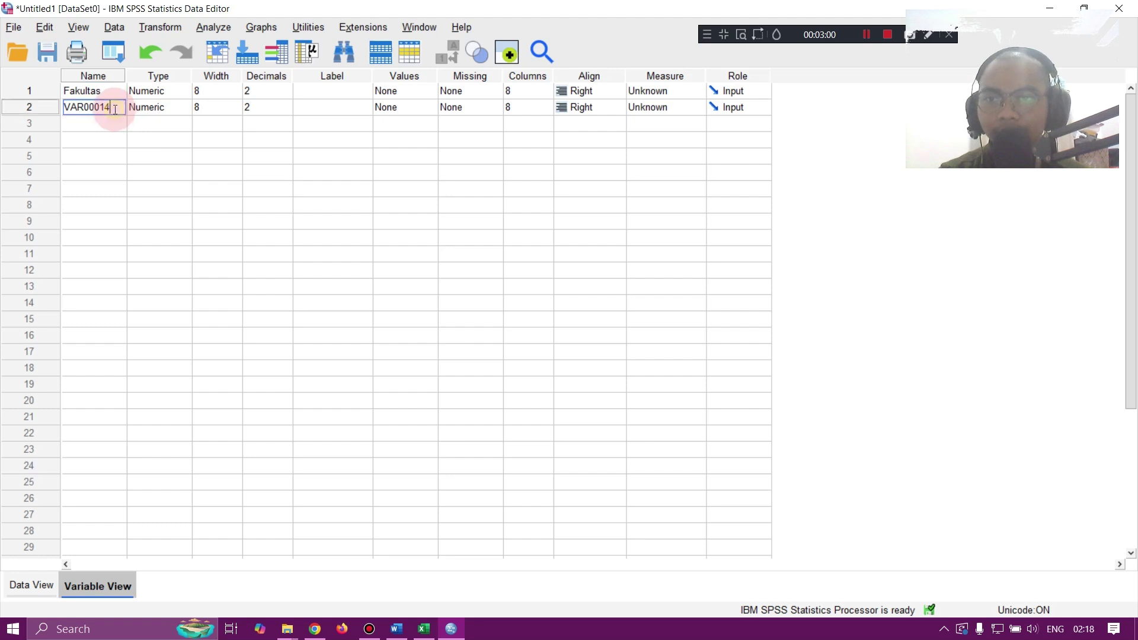
{"action": "double_click", "coordinate": [115, 112]}
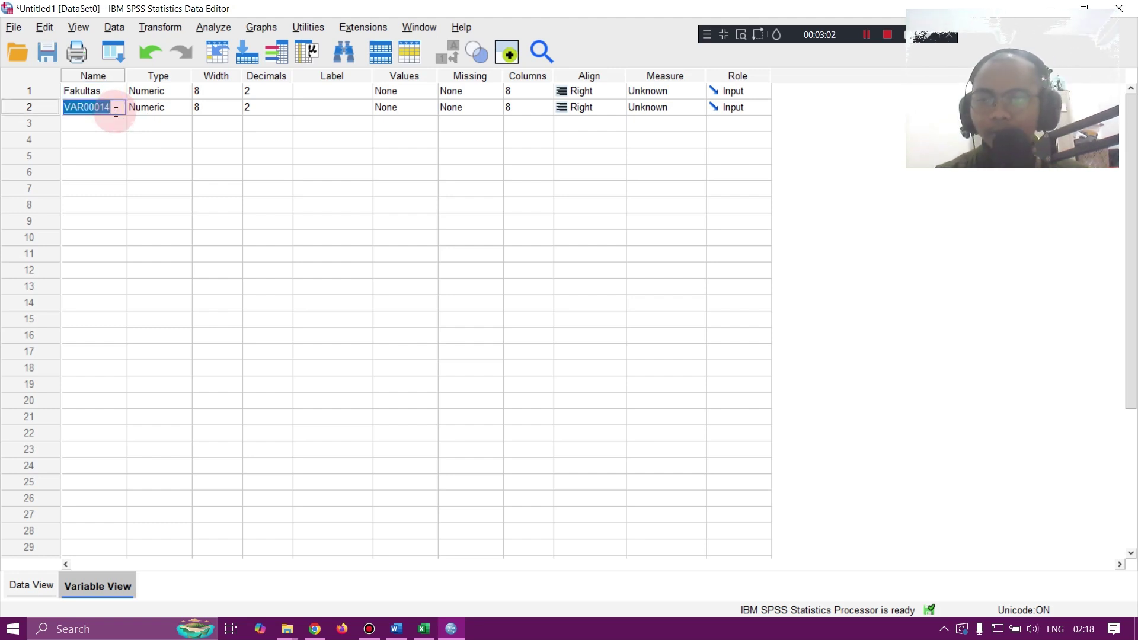
{"action": "type", "text": "Skor Maha"}
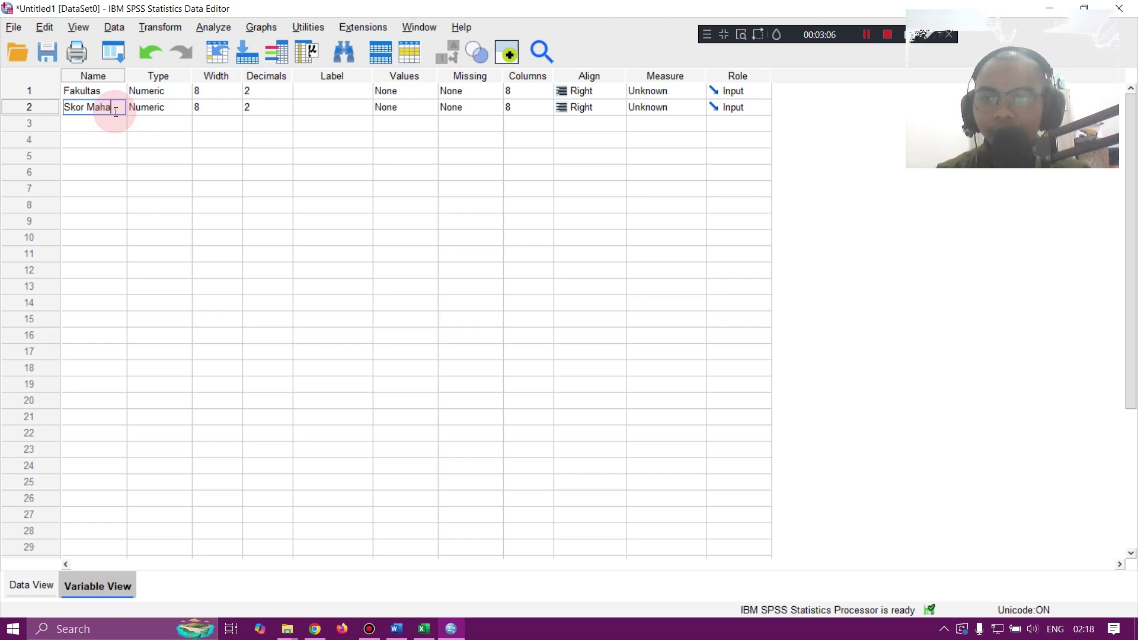
{"action": "key", "text": "BackSpace"}
{"action": "key", "text": "BackSpace"}
{"action": "key", "text": "BackSpace"}
{"action": "key", "text": "BackSpace"}
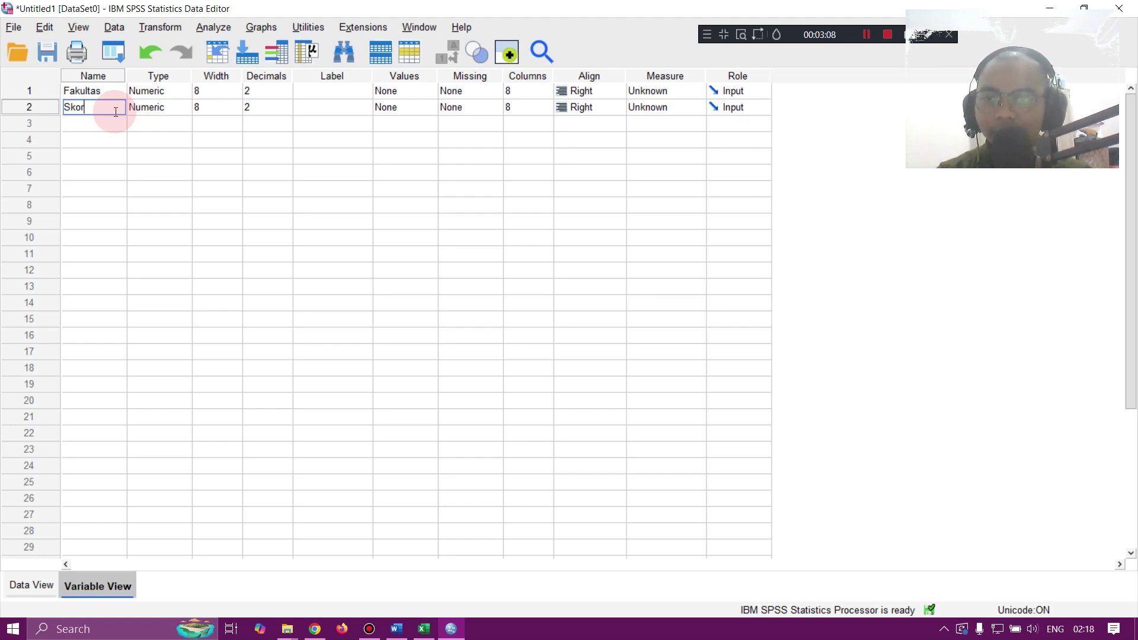
{"action": "key", "text": "Return"}
{"action": "left_click", "coordinate": [255, 140]}
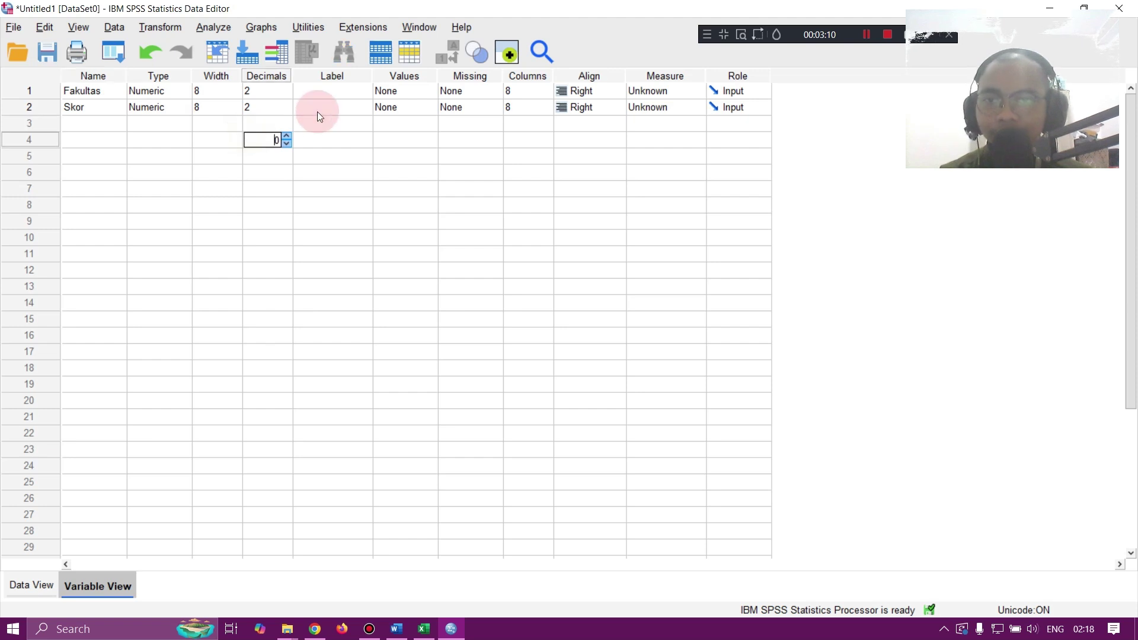
Step: Label the Fakultas variable "Fakultas" and the Skor variable "Skor Mahasiswa"
{"action": "left_click", "coordinate": [340, 93]}
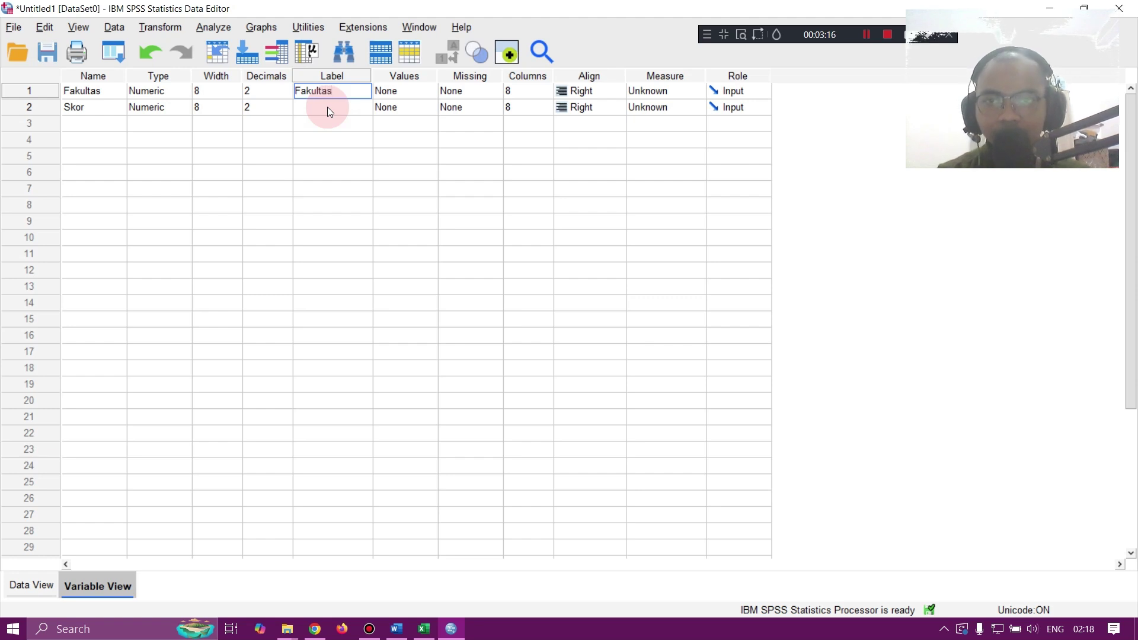
{"action": "left_click", "coordinate": [327, 107]}
{"action": "type", "text": "Sk"}
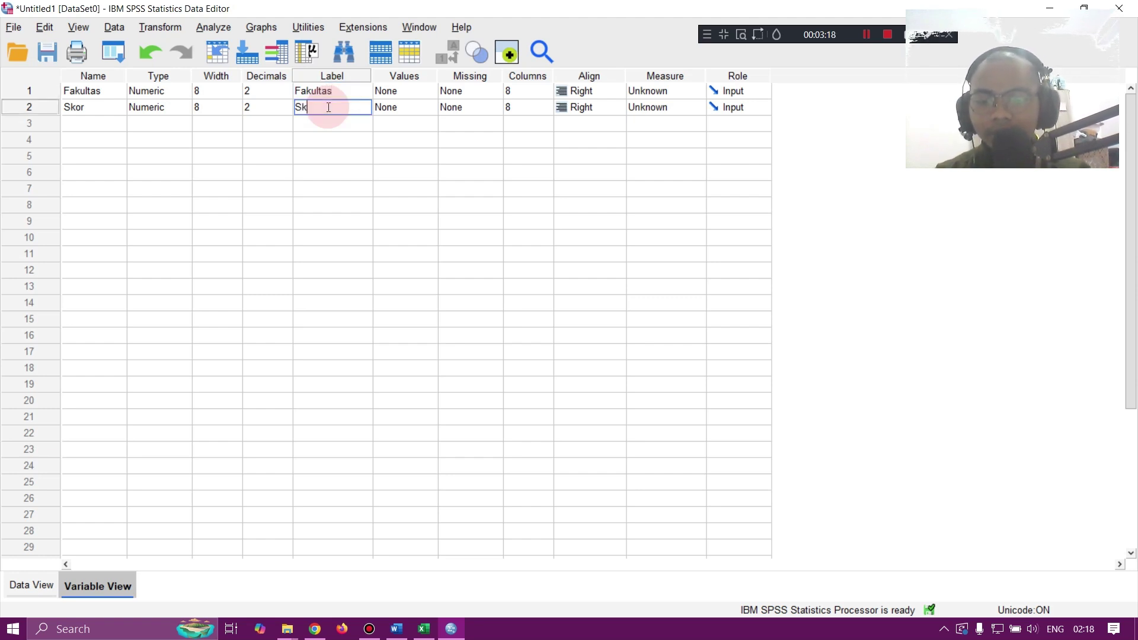
{"action": "type", "text": "or Mahasiswa"}
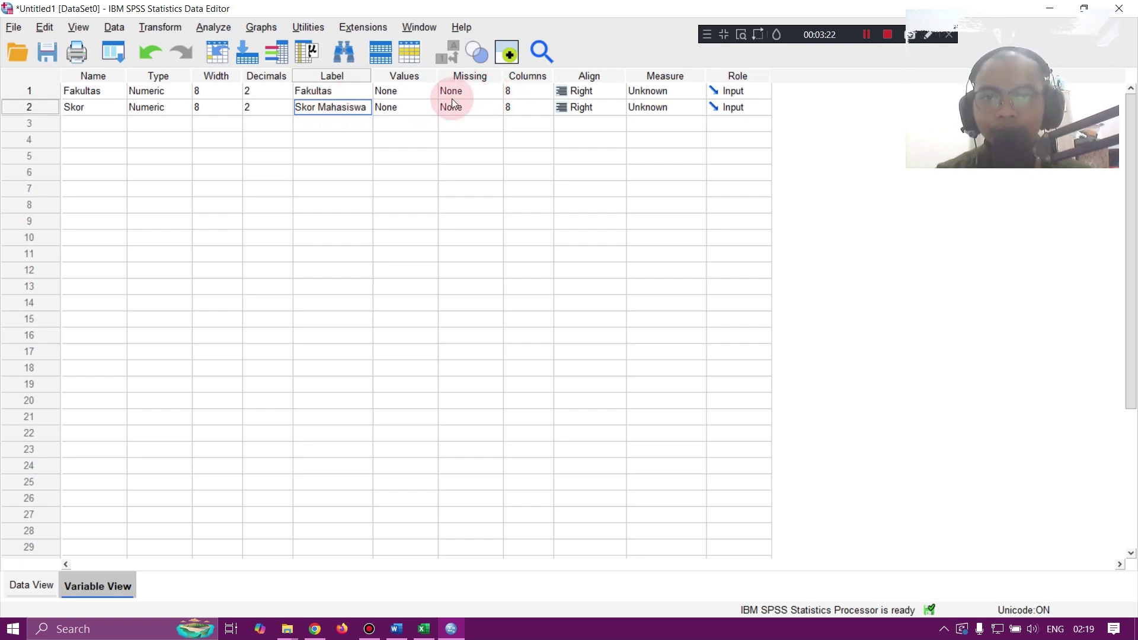
Step: Define value labels for the Fakultas variable: 1 as Fakultas A and 2 as Fakultas B
{"action": "left_click", "coordinate": [417, 94]}
{"action": "left_click", "coordinate": [428, 91]}
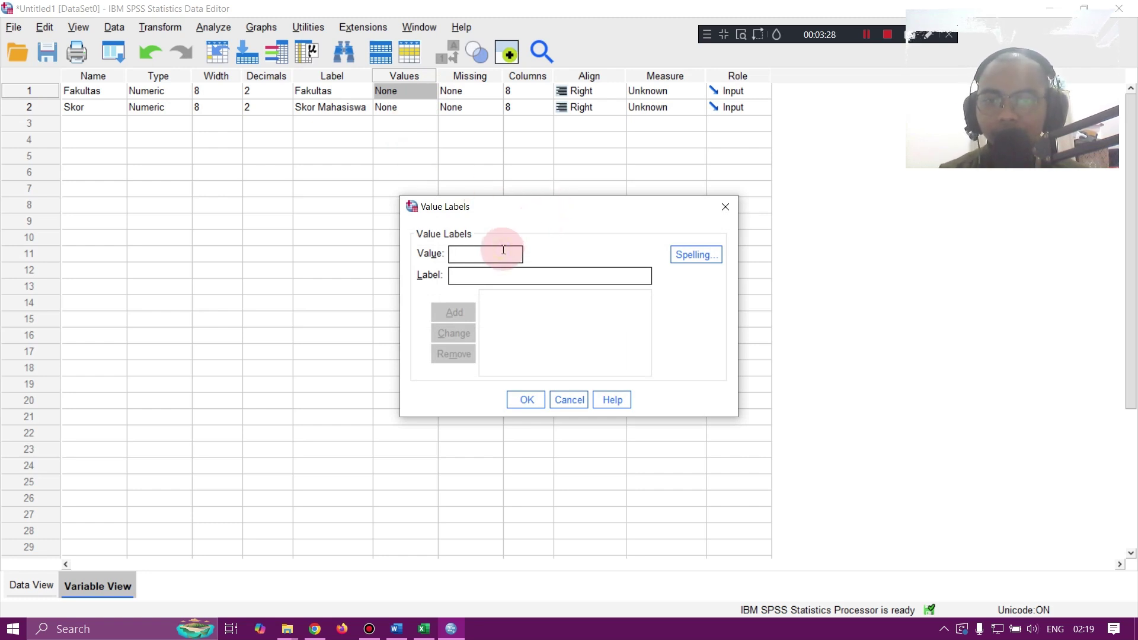
{"action": "type", "text": "1"}
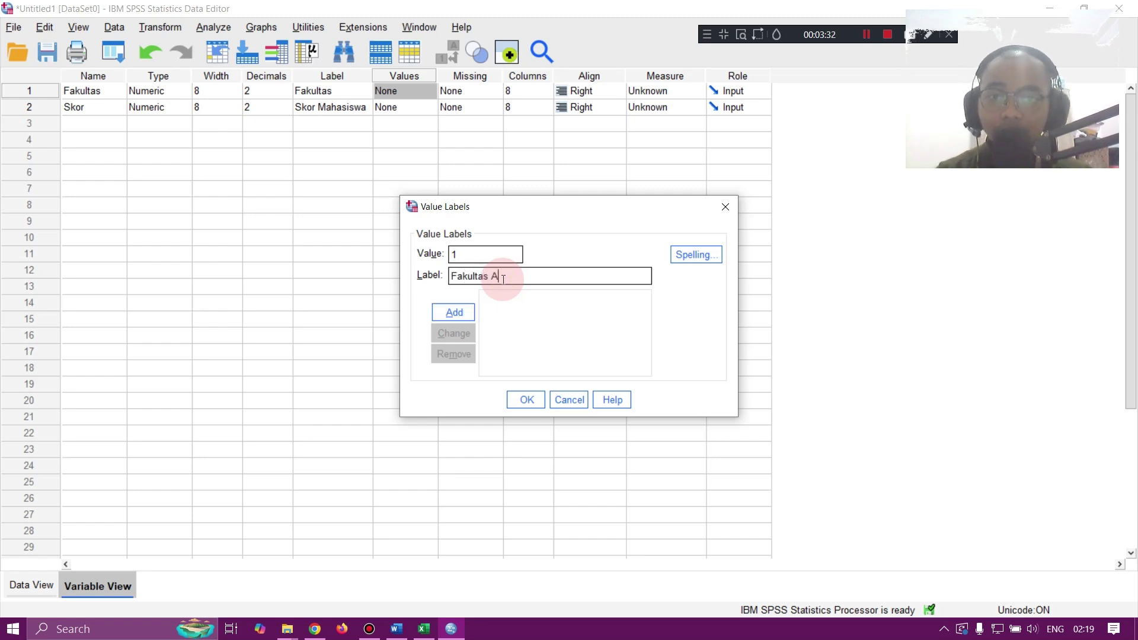
{"action": "left_click", "coordinate": [464, 313]}
{"action": "left_click", "coordinate": [508, 257]}
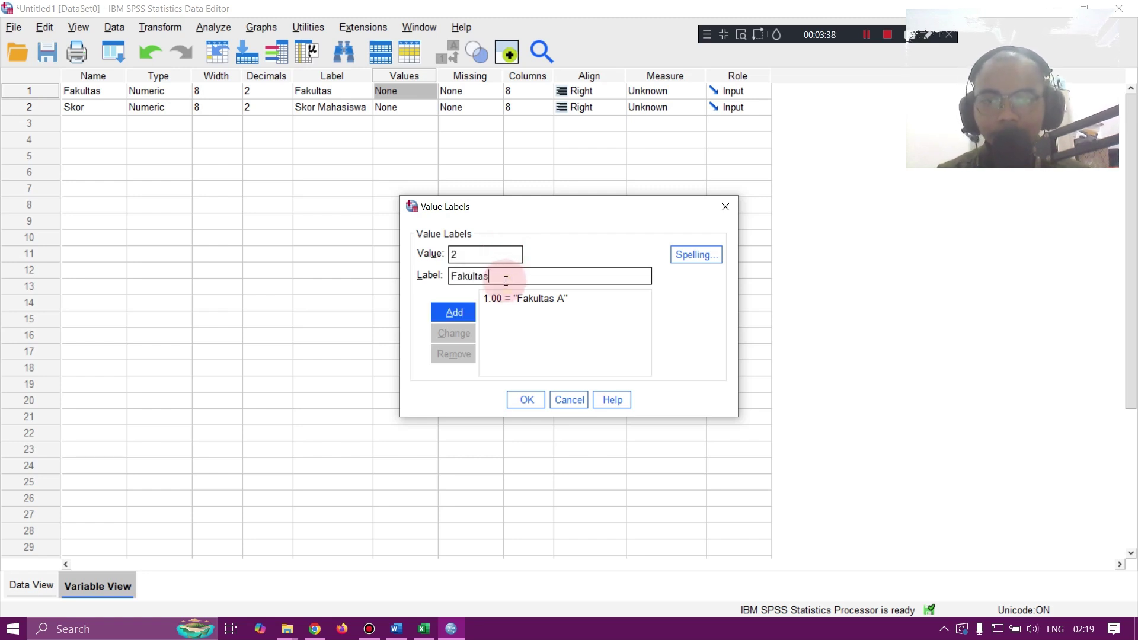
{"action": "left_click", "coordinate": [454, 312]}
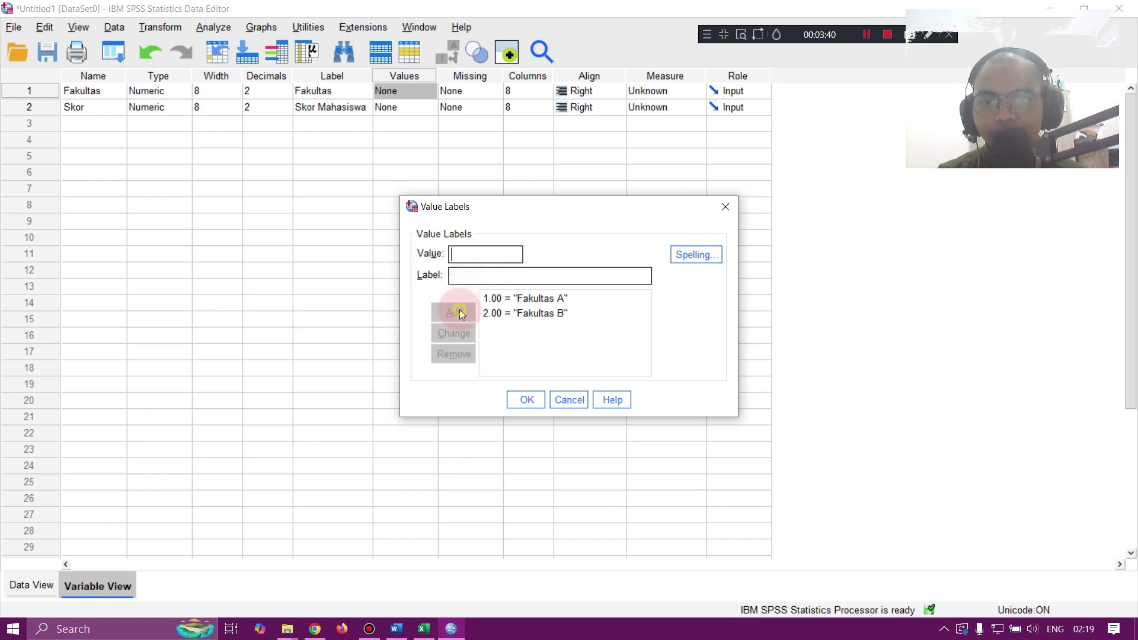
{"action": "left_click", "coordinate": [526, 400]}
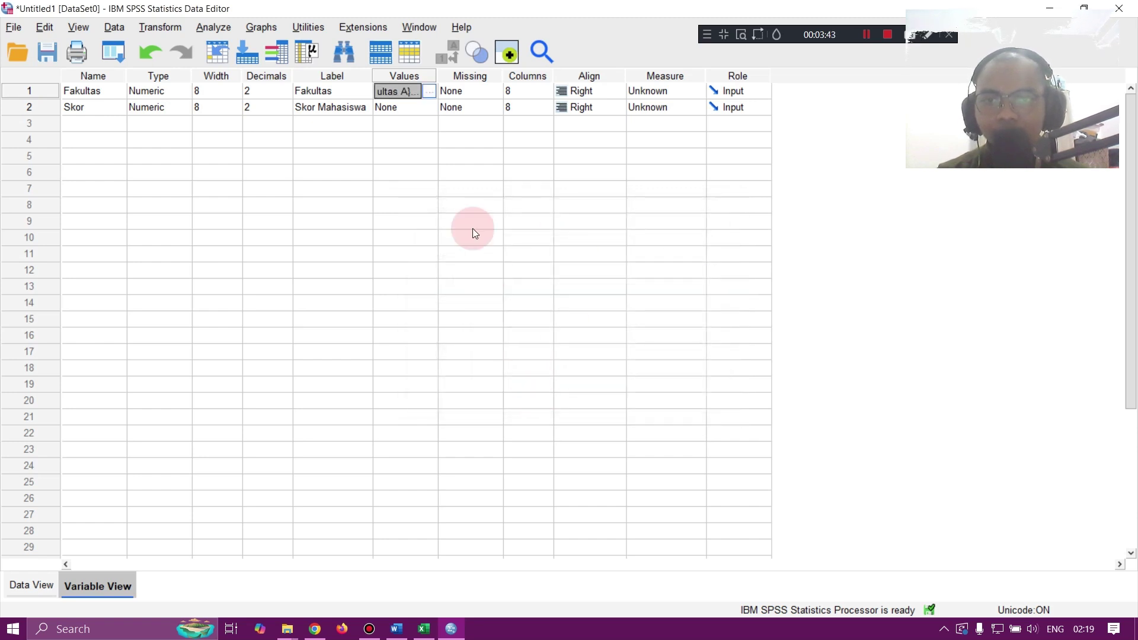
{"action": "left_click", "coordinate": [463, 204]}
{"action": "double_click", "coordinate": [427, 162]}
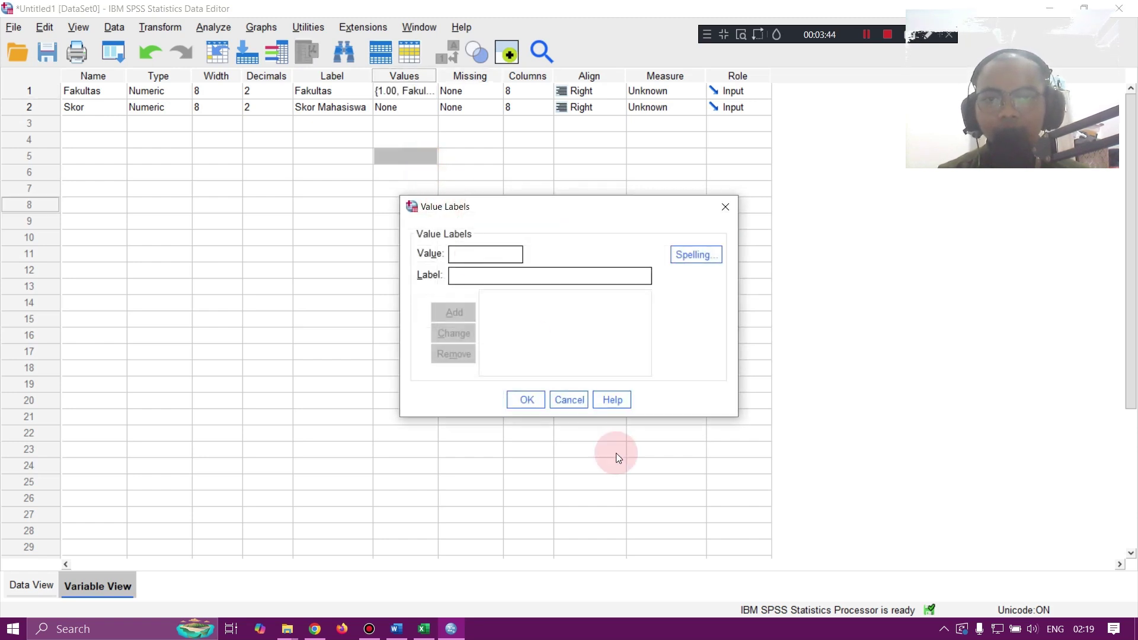
{"action": "left_click", "coordinate": [576, 407]}
Step: Return to the data sheet and open the Explore procedure from the descriptive statistics
{"action": "left_click", "coordinate": [59, 585]}
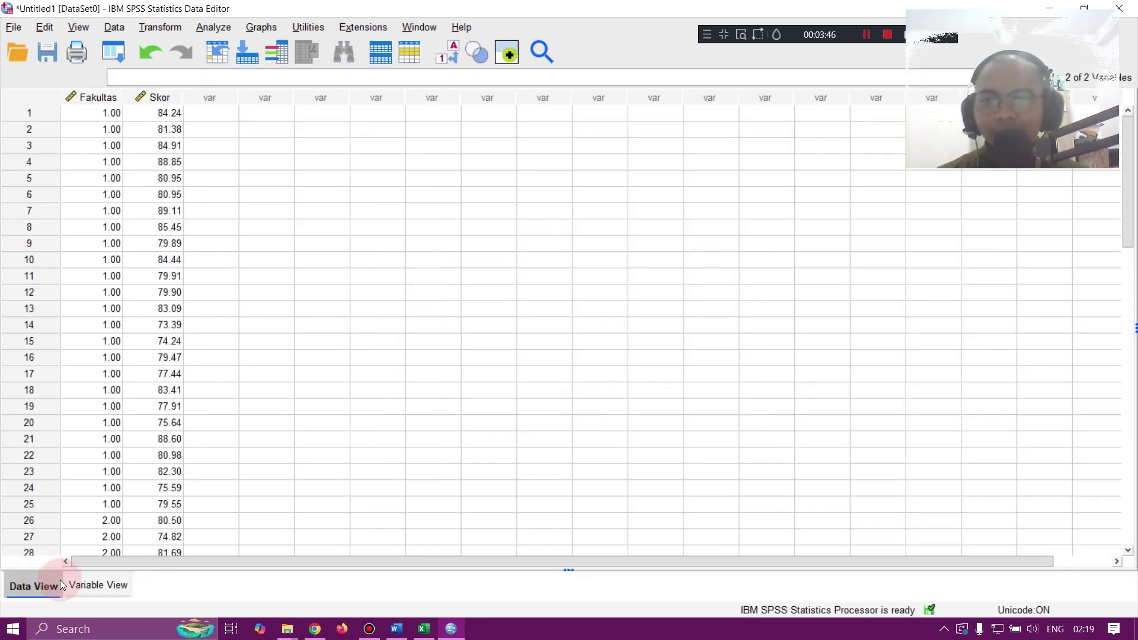
{"action": "left_click", "coordinate": [264, 190]}
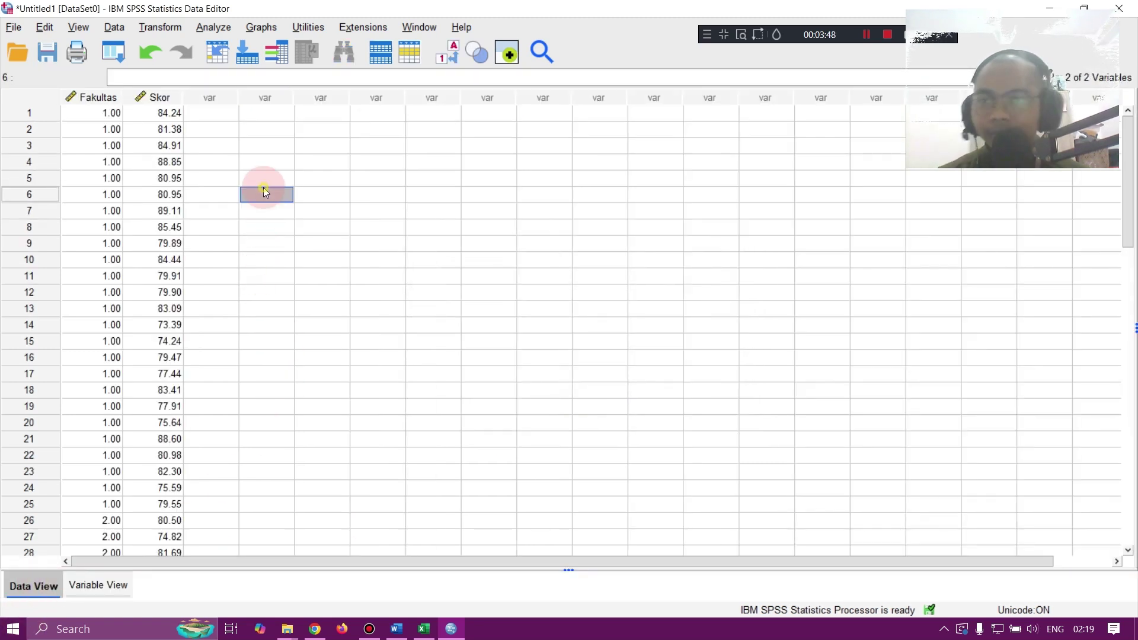
{"action": "left_click", "coordinate": [216, 129]}
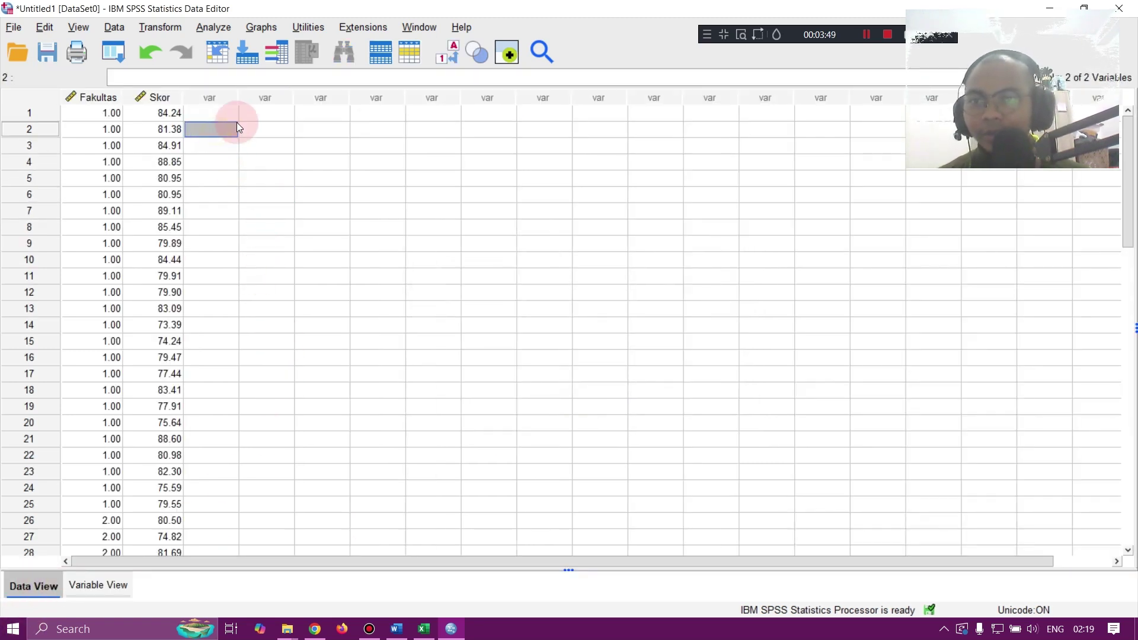
{"action": "left_click", "coordinate": [226, 26]}
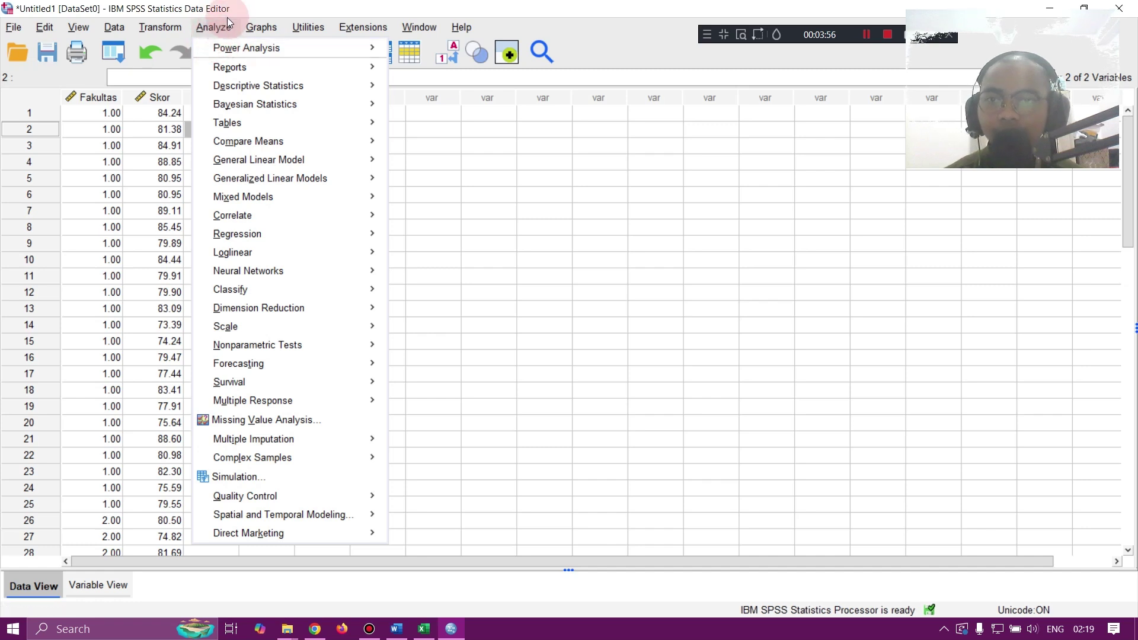
{"action": "mouse_move", "coordinate": [365, 87]}
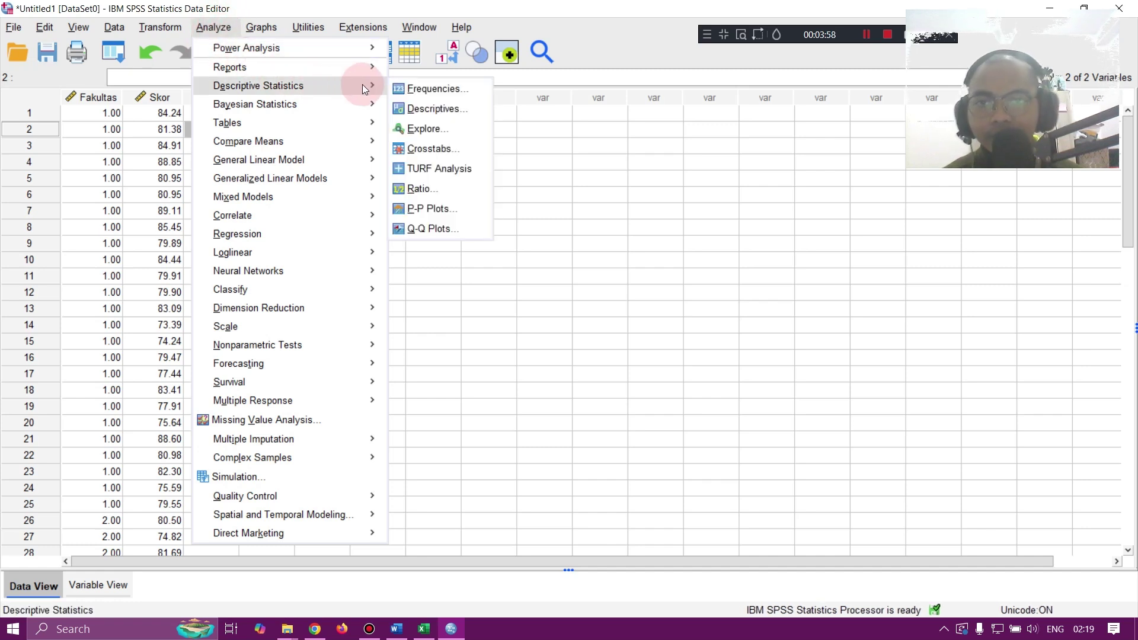
{"action": "left_click", "coordinate": [456, 130]}
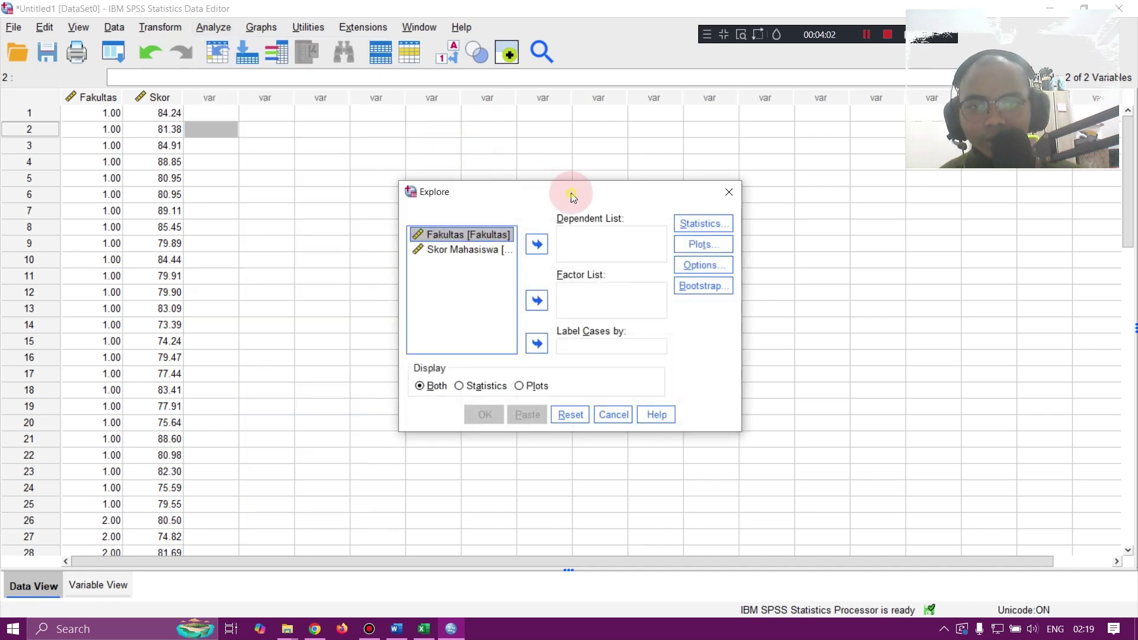
Step: Assign Fakultas as the factor and Skor Mahasiswa as the dependent variable of the Explore analysis
{"action": "left_click", "coordinate": [480, 236]}
{"action": "left_click", "coordinate": [489, 250]}
{"action": "left_click", "coordinate": [493, 234]}
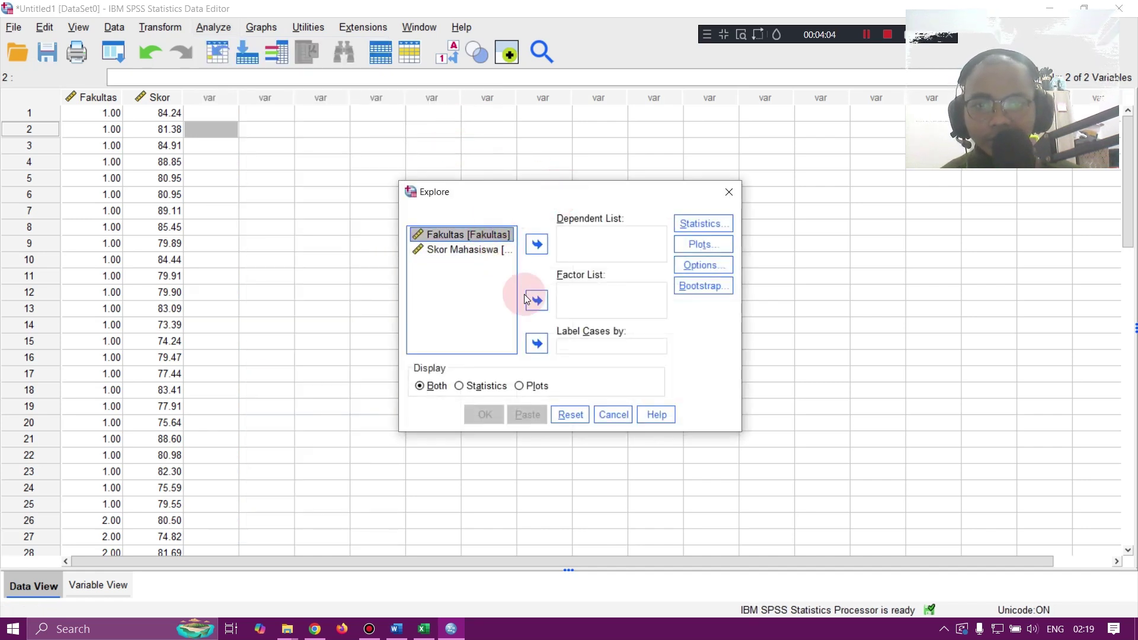
{"action": "left_click", "coordinate": [536, 303]}
{"action": "left_click", "coordinate": [484, 236]}
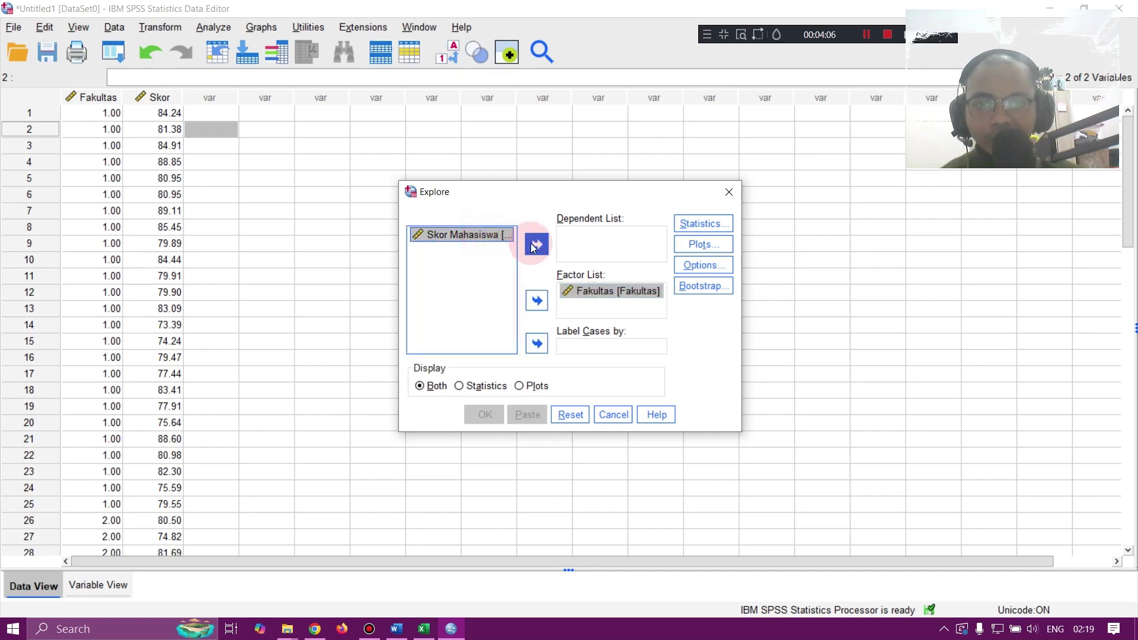
{"action": "left_click", "coordinate": [536, 244]}
Step: Enable normality plots with tests in the Explore plot settings and run the analysis
{"action": "left_click", "coordinate": [696, 249]}
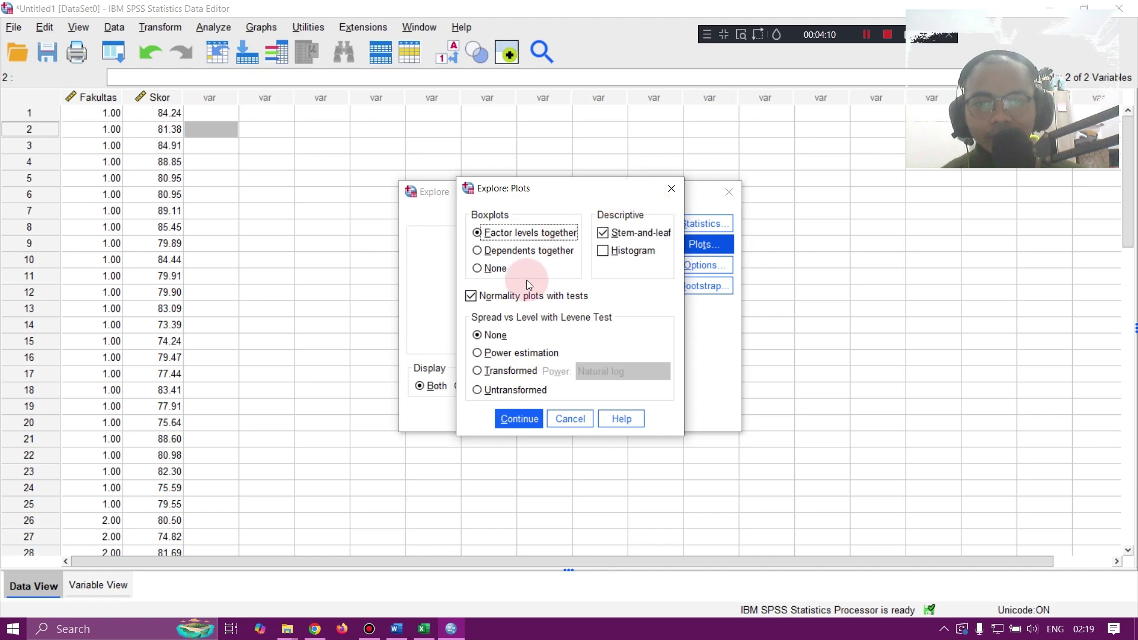
{"action": "left_click", "coordinate": [478, 297]}
{"action": "left_click", "coordinate": [471, 299]}
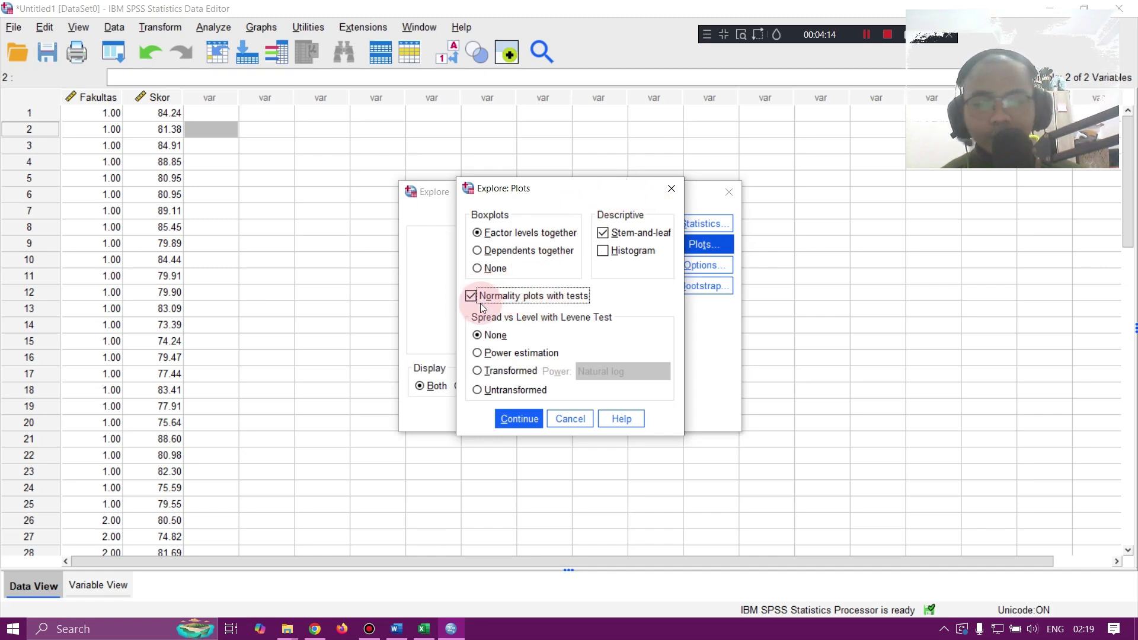
{"action": "left_click", "coordinate": [521, 419]}
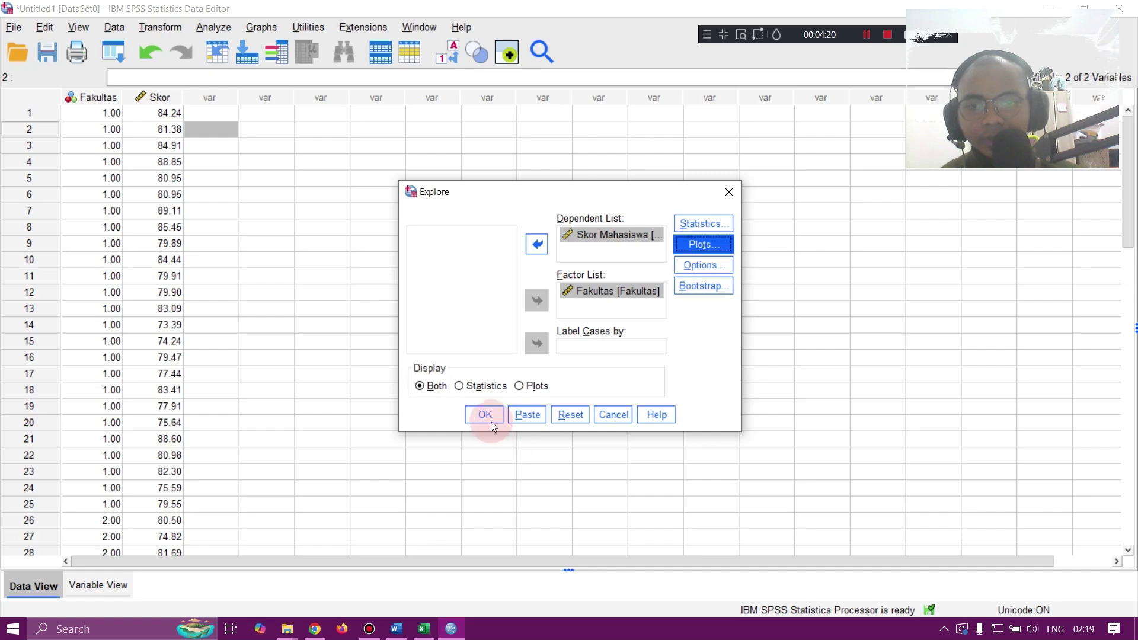
{"action": "left_click", "coordinate": [490, 415]}
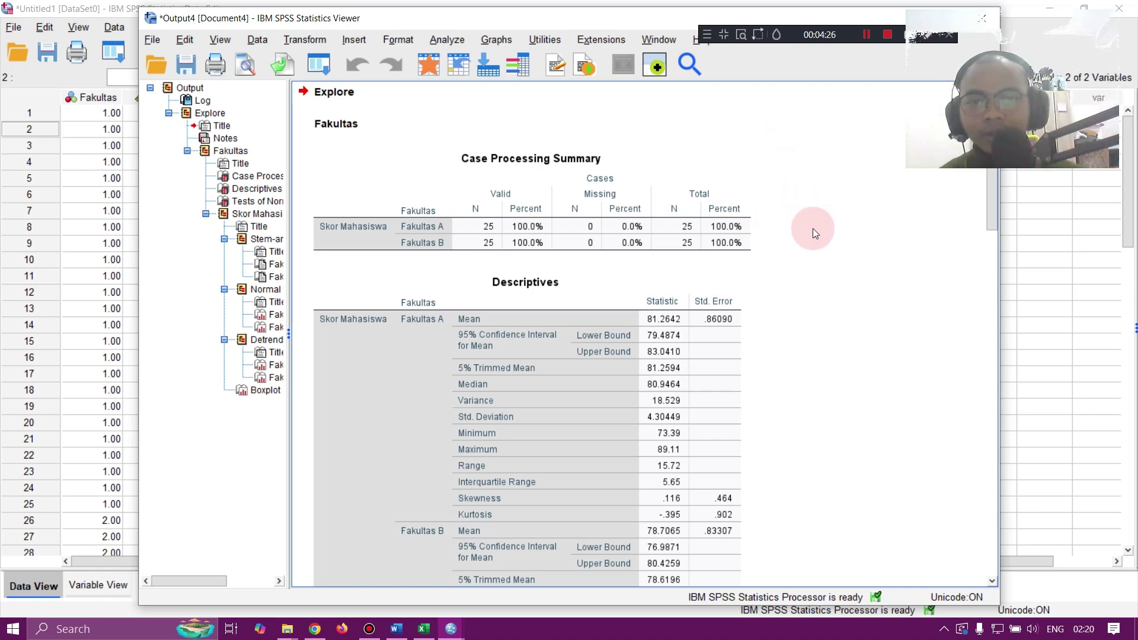
Step: Find the Tests of Normality table for Skor Mahasiswa in the Explore output and examine it
{"action": "scroll", "coordinate": [630, 237], "scroll_direction": "down", "scroll_amount": 10}
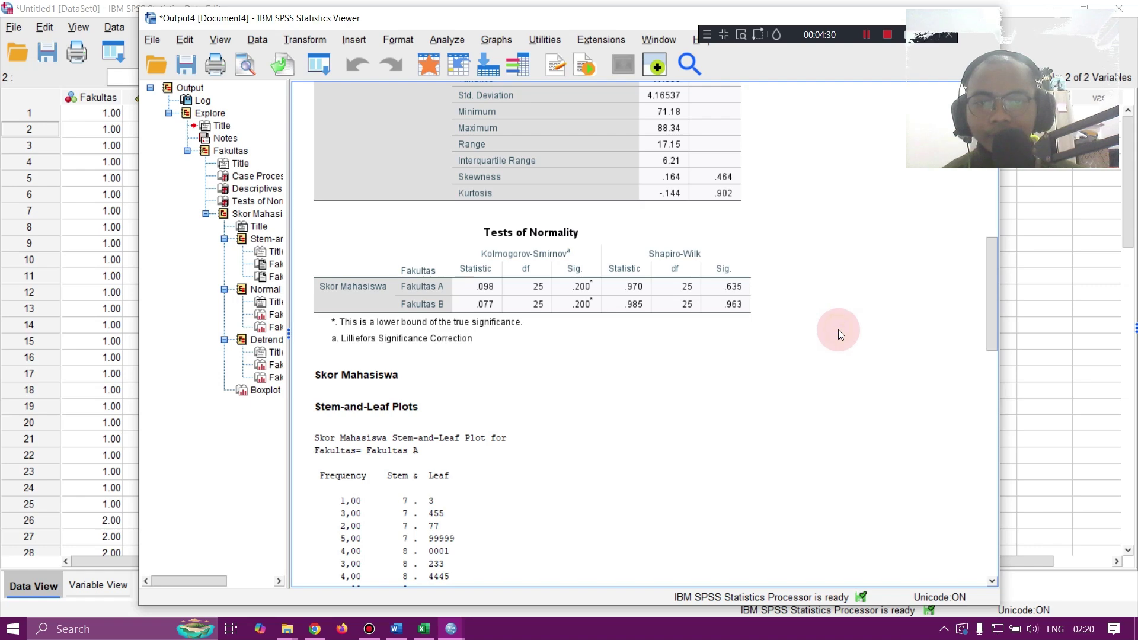
{"action": "scroll", "coordinate": [839, 335], "scroll_direction": "up", "scroll_amount": 2}
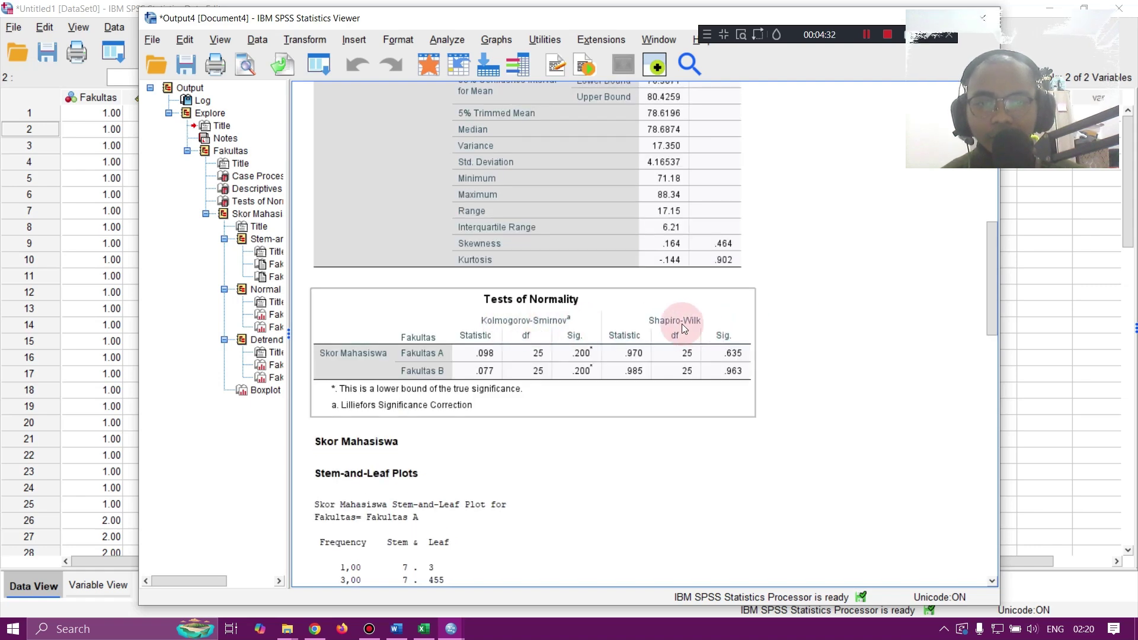
Step: Look over the imported scores in the data sheet and compare them with the source faculty data in the Excel workbook
{"action": "left_click", "coordinate": [1044, 324]}
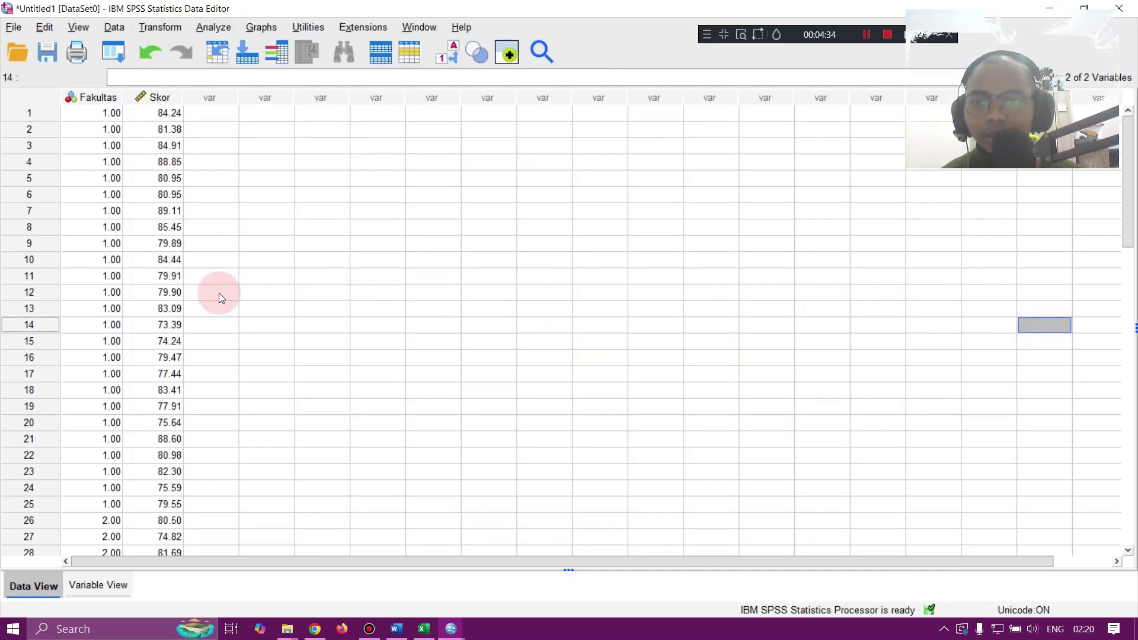
{"action": "scroll", "coordinate": [214, 288], "scroll_direction": "down", "scroll_amount": 3}
{"action": "scroll", "coordinate": [213, 287], "scroll_direction": "up", "scroll_amount": 3}
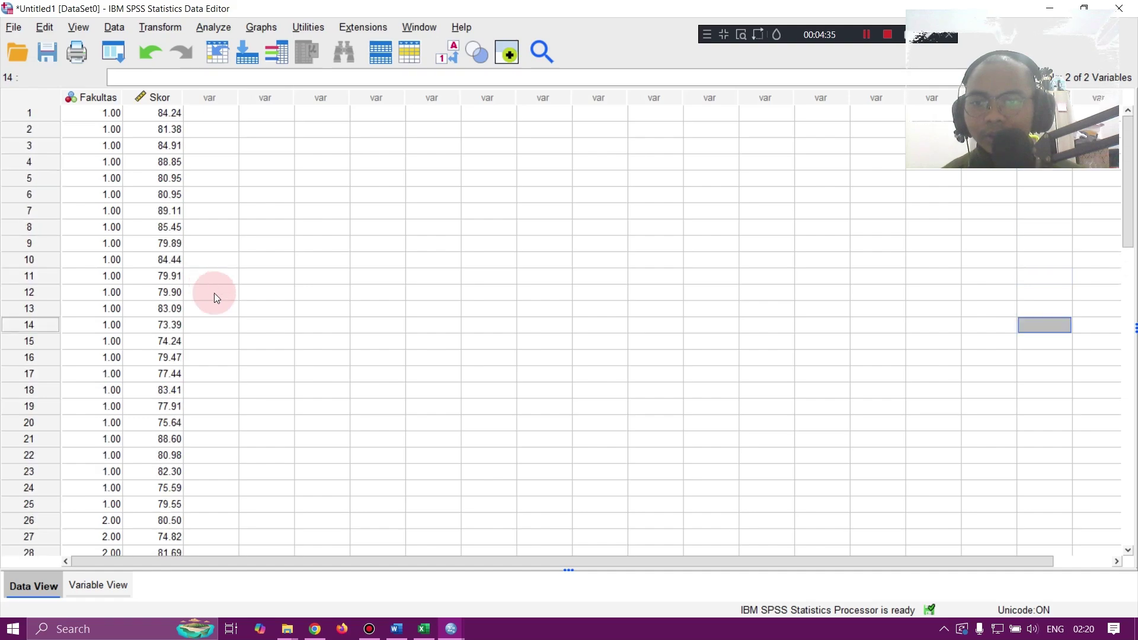
{"action": "left_click", "coordinate": [427, 629]}
{"action": "scroll", "coordinate": [536, 338], "scroll_direction": "down", "scroll_amount": 3}
{"action": "scroll", "coordinate": [534, 338], "scroll_direction": "up", "scroll_amount": 3}
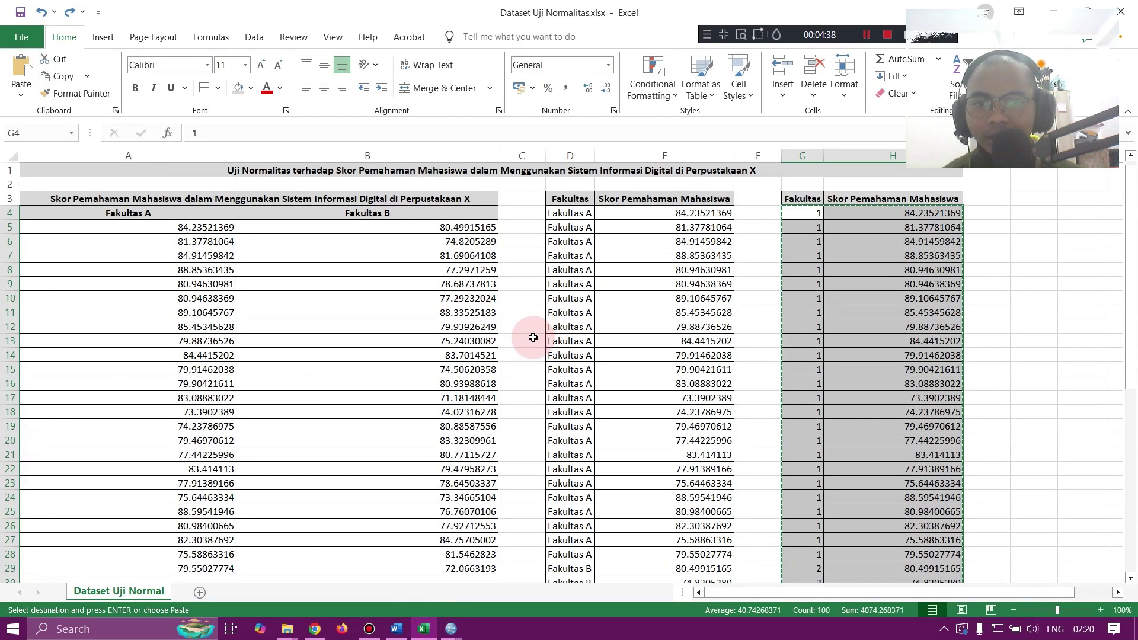
{"action": "scroll", "coordinate": [533, 337], "scroll_direction": "down", "scroll_amount": 1}
{"action": "scroll", "coordinate": [508, 307], "scroll_direction": "up", "scroll_amount": 1}
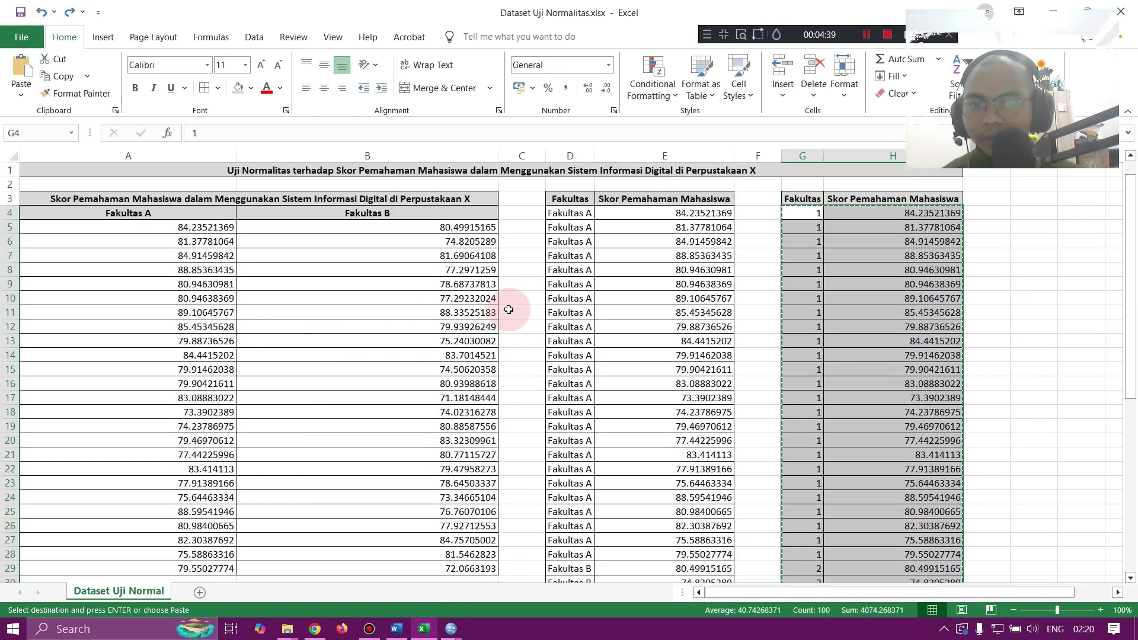
{"action": "left_click", "coordinate": [567, 213]}
{"action": "mouse_move", "coordinate": [451, 628]}
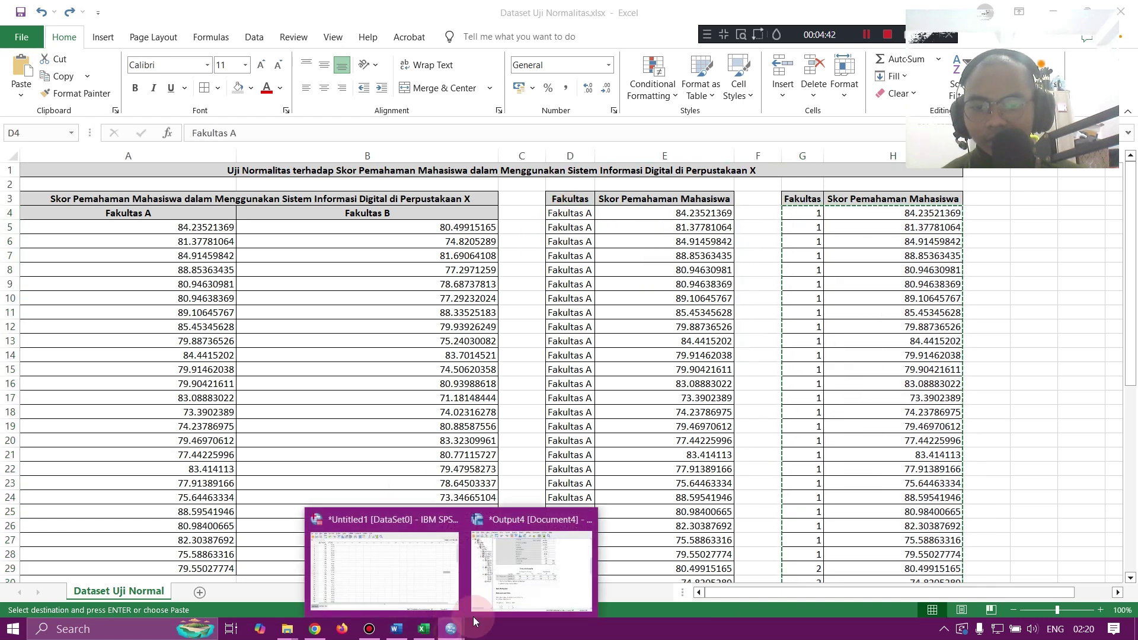
Step: Return to the SPSS data sheet and check the Fakultas rows coded 1 and those coded 2 to verify each group's sample size
{"action": "left_click", "coordinate": [398, 517]}
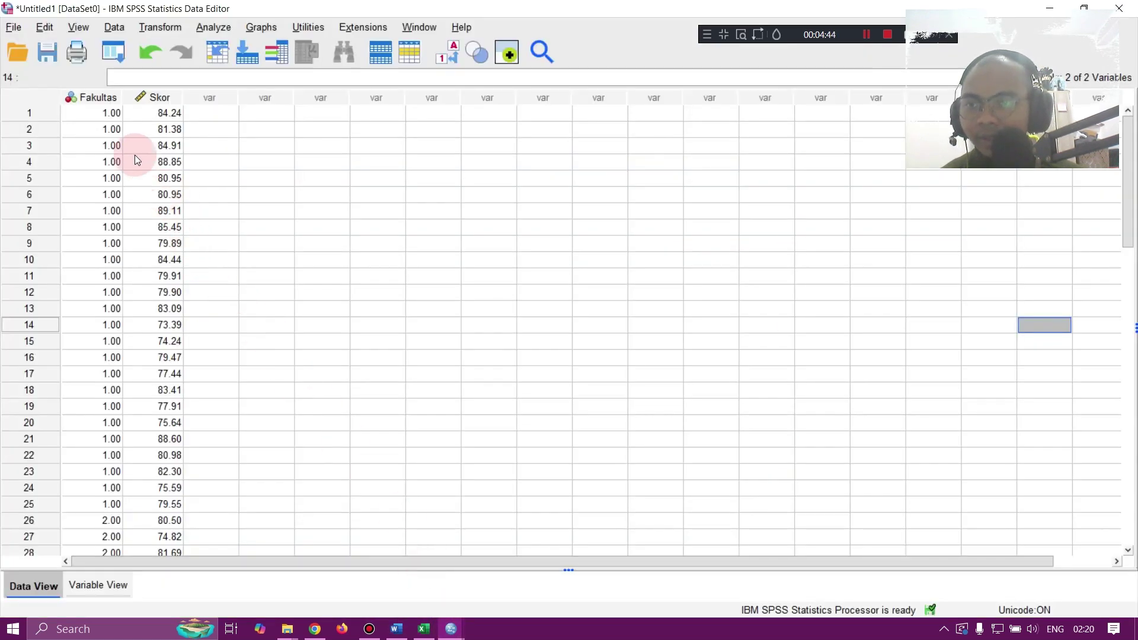
{"action": "left_click_drag", "start_coordinate": [106, 111], "coordinate": [118, 457]}
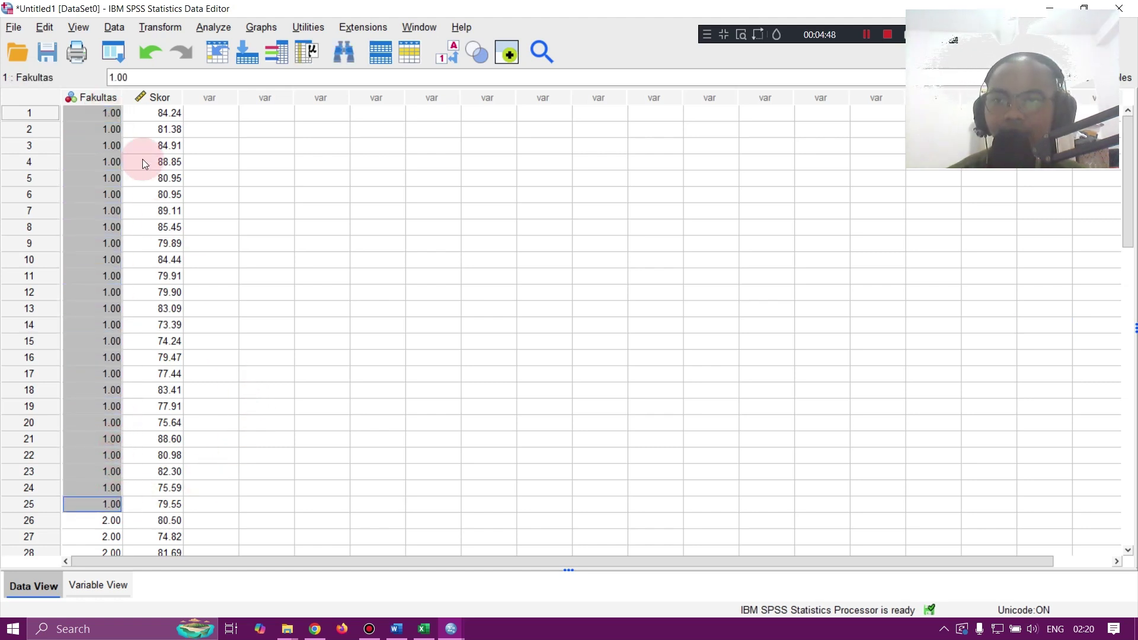
{"action": "scroll", "coordinate": [108, 163], "scroll_direction": "down", "scroll_amount": 2}
{"action": "scroll", "coordinate": [110, 300], "scroll_direction": "up", "scroll_amount": 2}
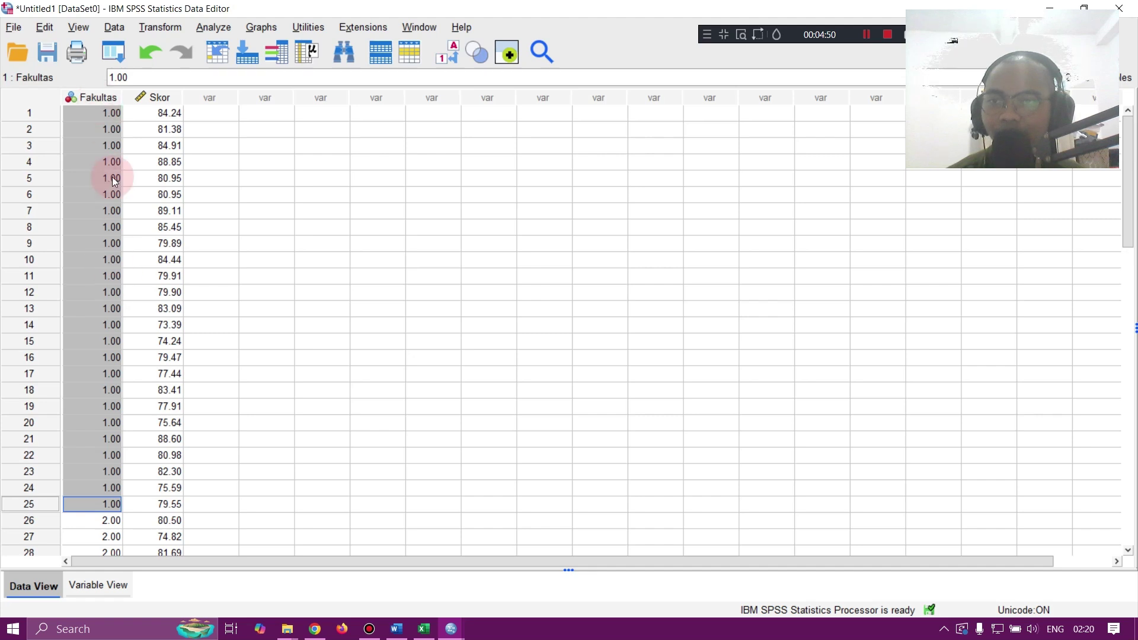
{"action": "scroll", "coordinate": [113, 179], "scroll_direction": "down", "scroll_amount": 7}
{"action": "left_click_drag", "start_coordinate": [109, 189], "coordinate": [111, 465]}
{"action": "scroll", "coordinate": [353, 369], "scroll_direction": "up", "scroll_amount": 9}
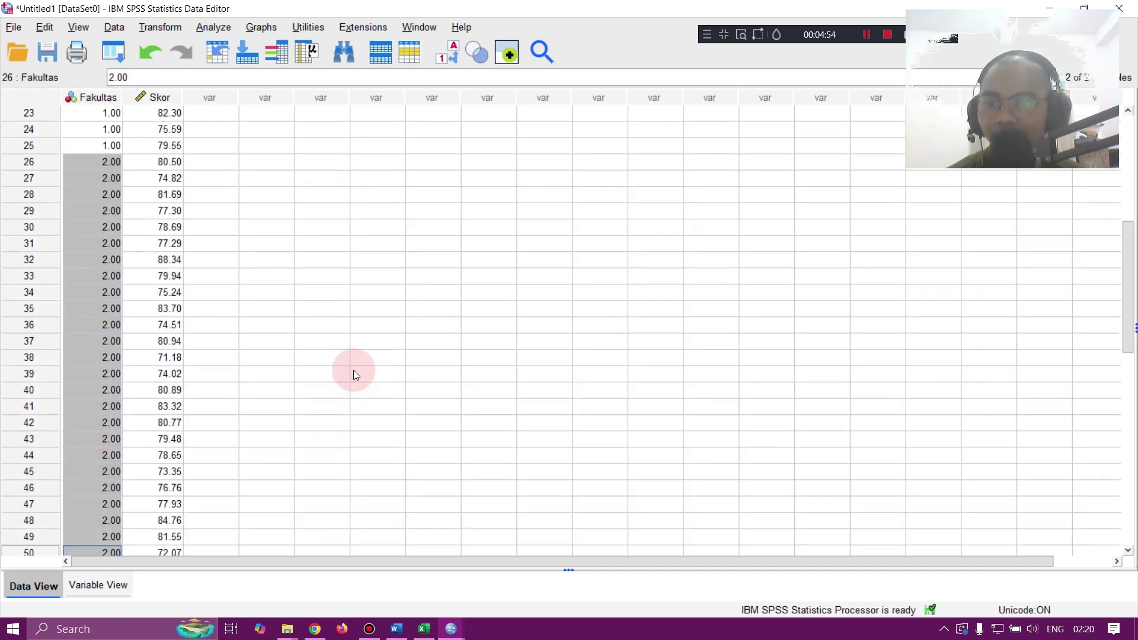
{"action": "left_click", "coordinate": [332, 373]}
{"action": "left_click", "coordinate": [314, 276]}
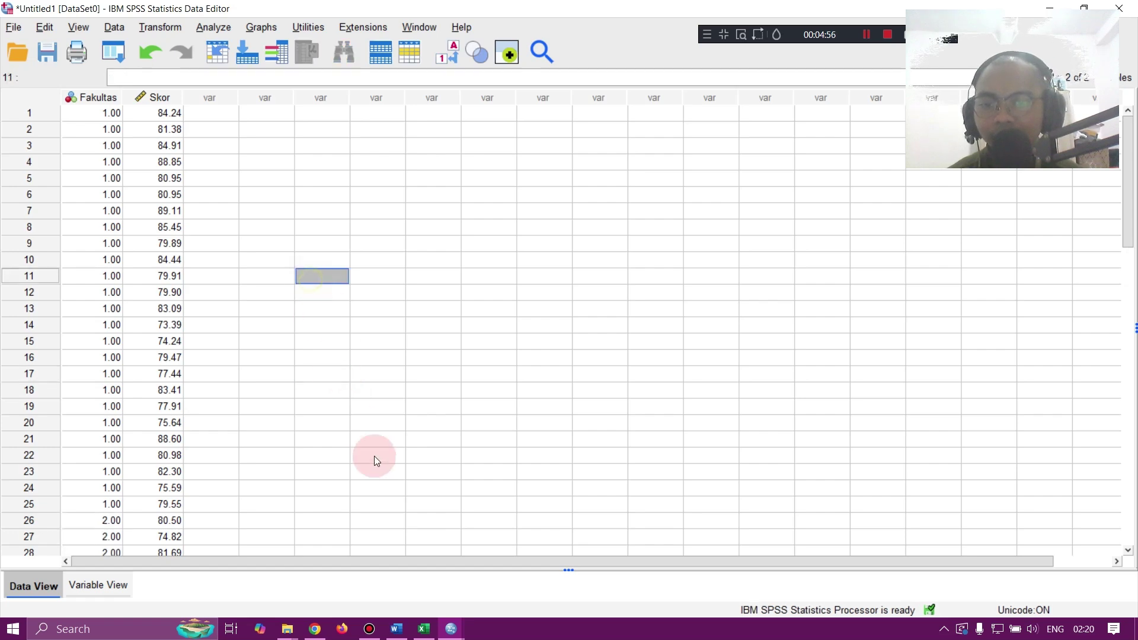
Step: Look up the test for samples under 50 in the Word notes, highlight Shapiro-Wilk, and examine that test in the SPSS output
{"action": "left_click", "coordinate": [397, 629]}
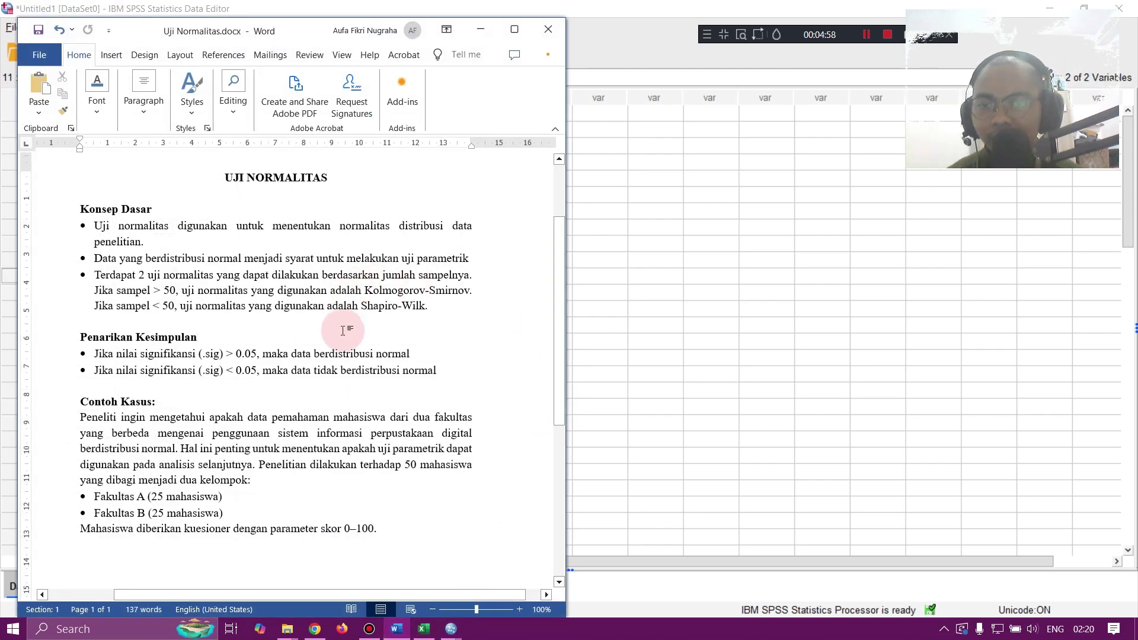
{"action": "left_click", "coordinate": [442, 305]}
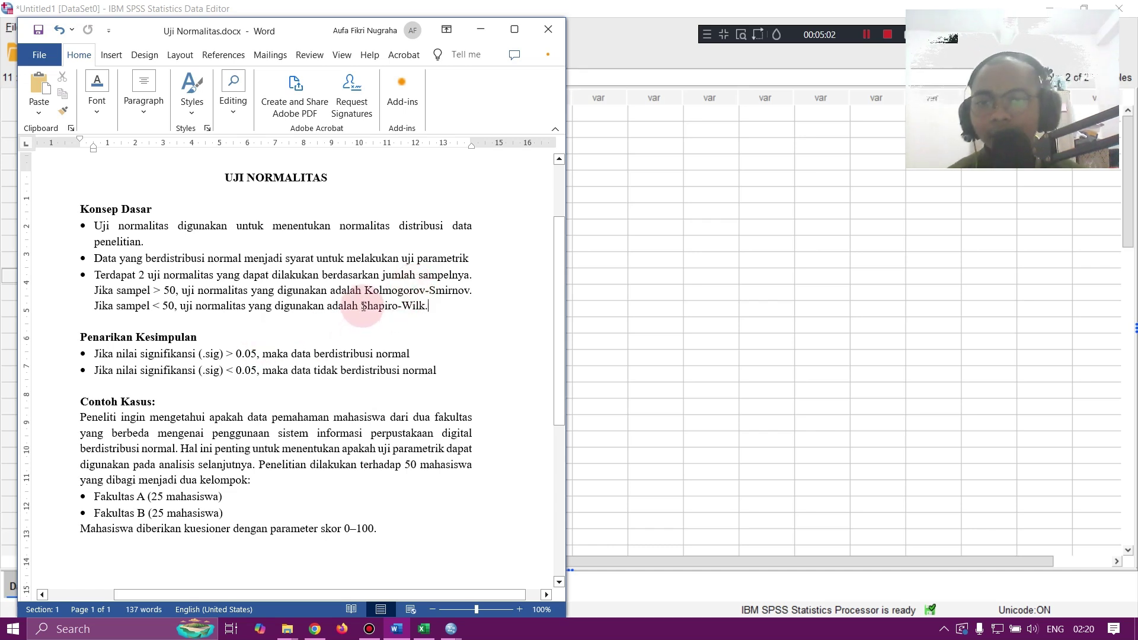
{"action": "left_click_drag", "start_coordinate": [364, 305], "coordinate": [424, 307]}
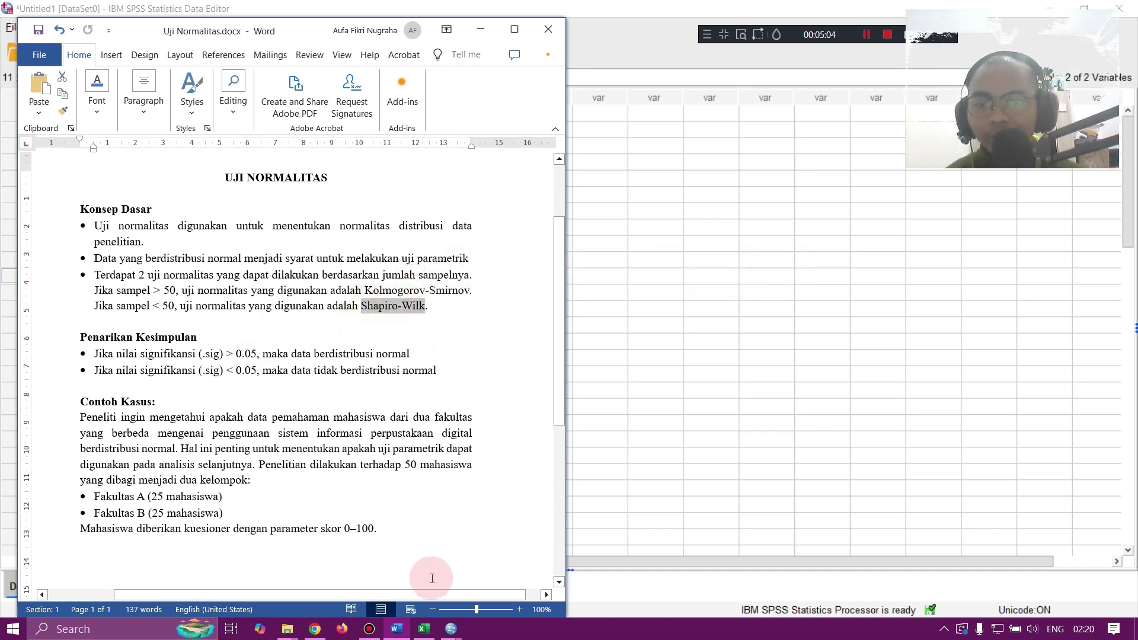
{"action": "mouse_move", "coordinate": [451, 629]}
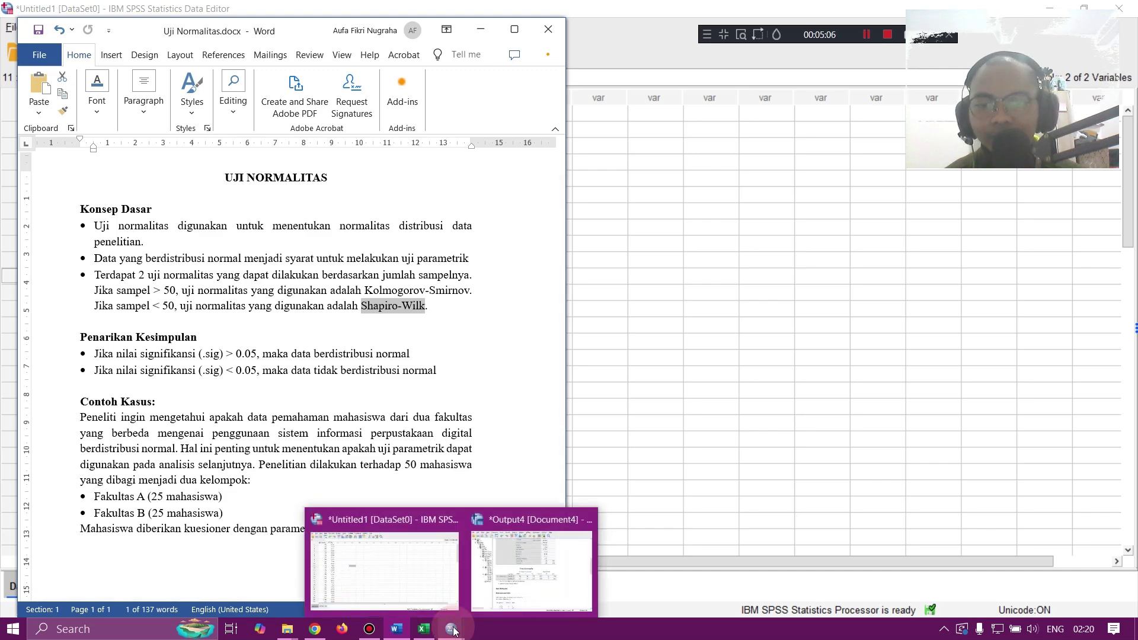
{"action": "left_click", "coordinate": [514, 573]}
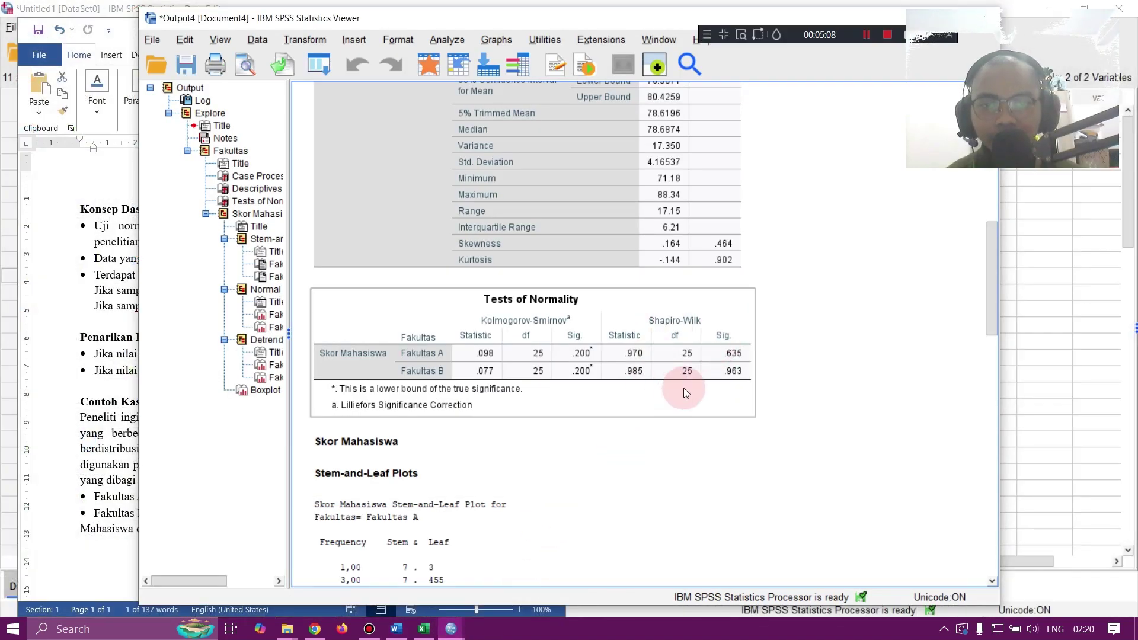
{"action": "left_click", "coordinate": [847, 364]}
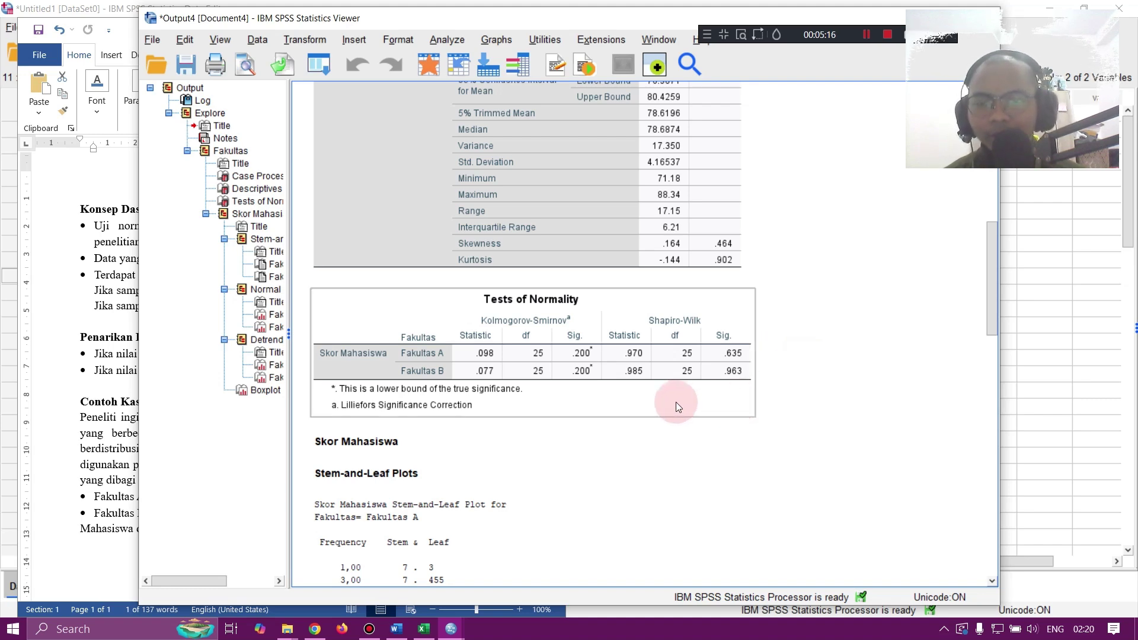
Step: Read the 0.05 significance rules under Penarikan Kesimpulan in the Word notes, comparing them with the Tests of Normality table
{"action": "left_click", "coordinate": [129, 290]}
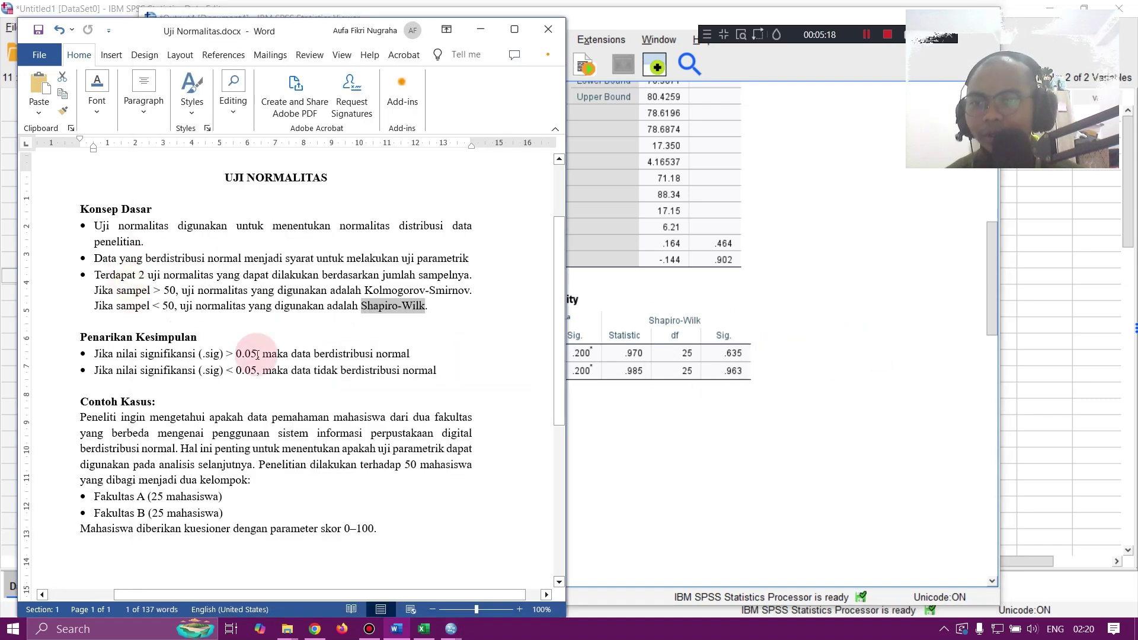
{"action": "left_click", "coordinate": [320, 370]}
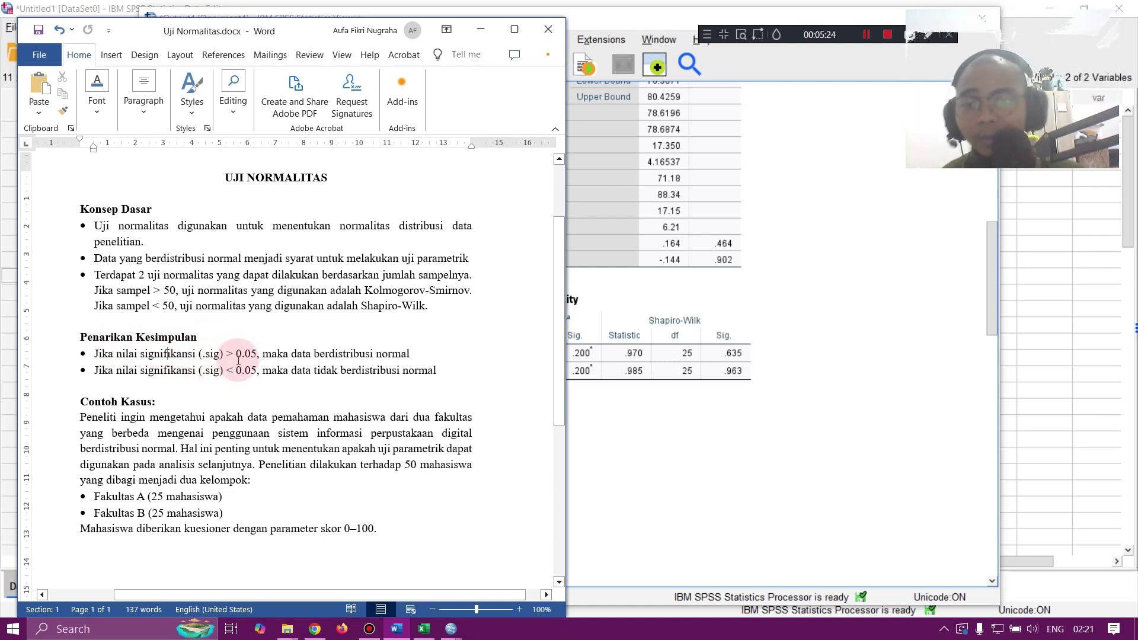
{"action": "left_click", "coordinate": [821, 356]}
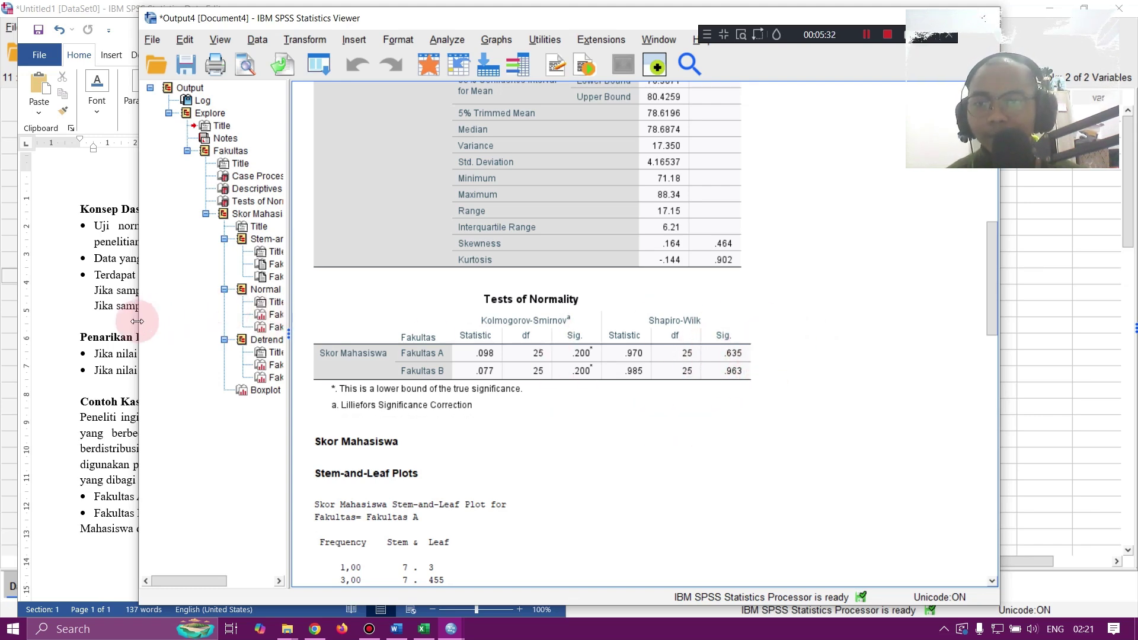
{"action": "left_click", "coordinate": [93, 332]}
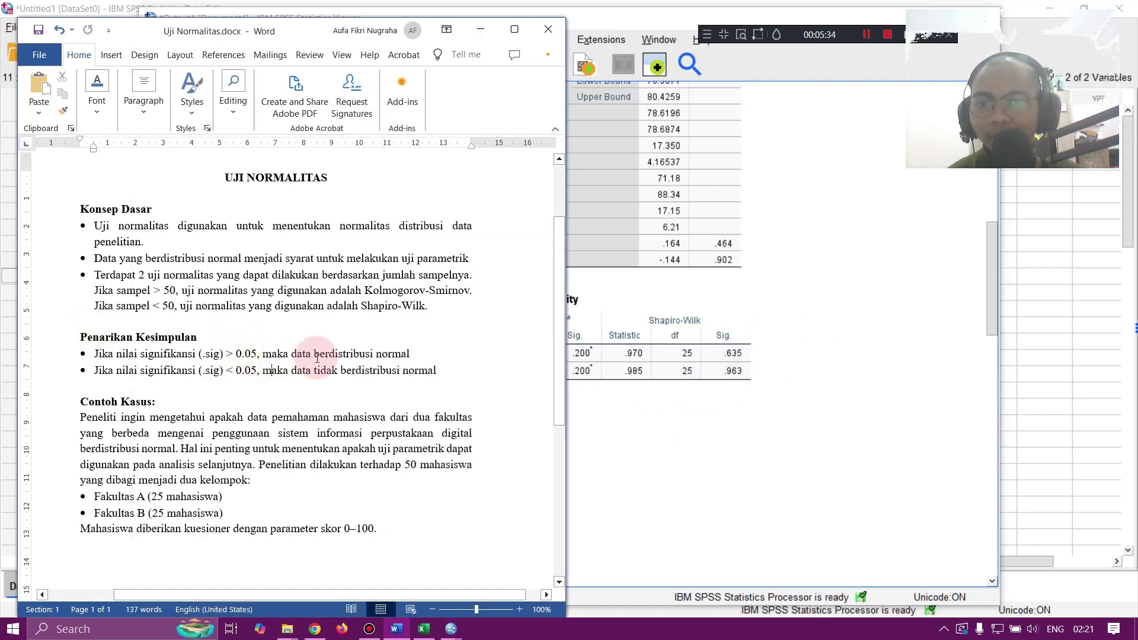
{"action": "left_click", "coordinate": [367, 354]}
{"action": "left_click", "coordinate": [433, 354]}
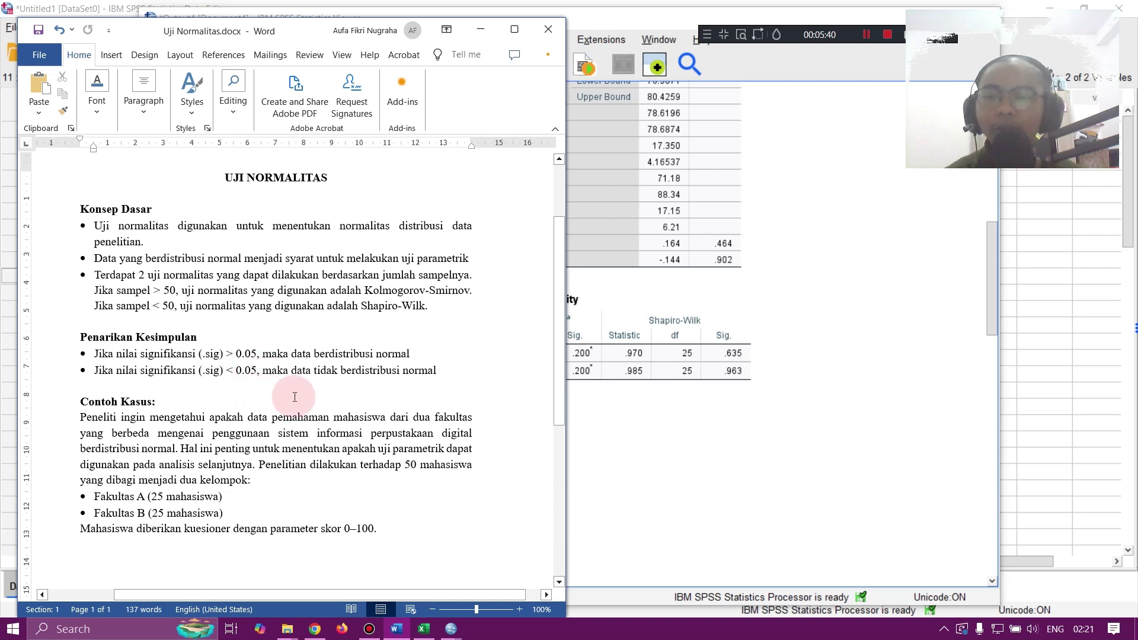
{"action": "left_click", "coordinate": [438, 372]}
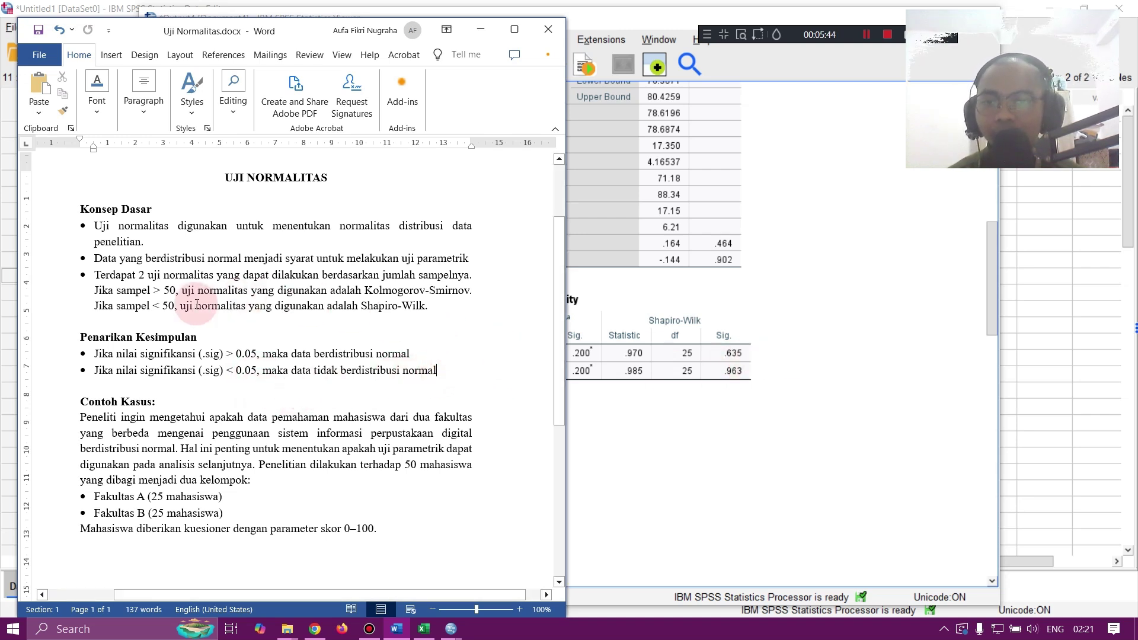
Step: Recheck the sample-size and significance rules in the notes, and examine the Shapiro-Wilk significance of both faculties in the SPSS output
{"action": "left_click_drag", "start_coordinate": [180, 306], "coordinate": [117, 305]}
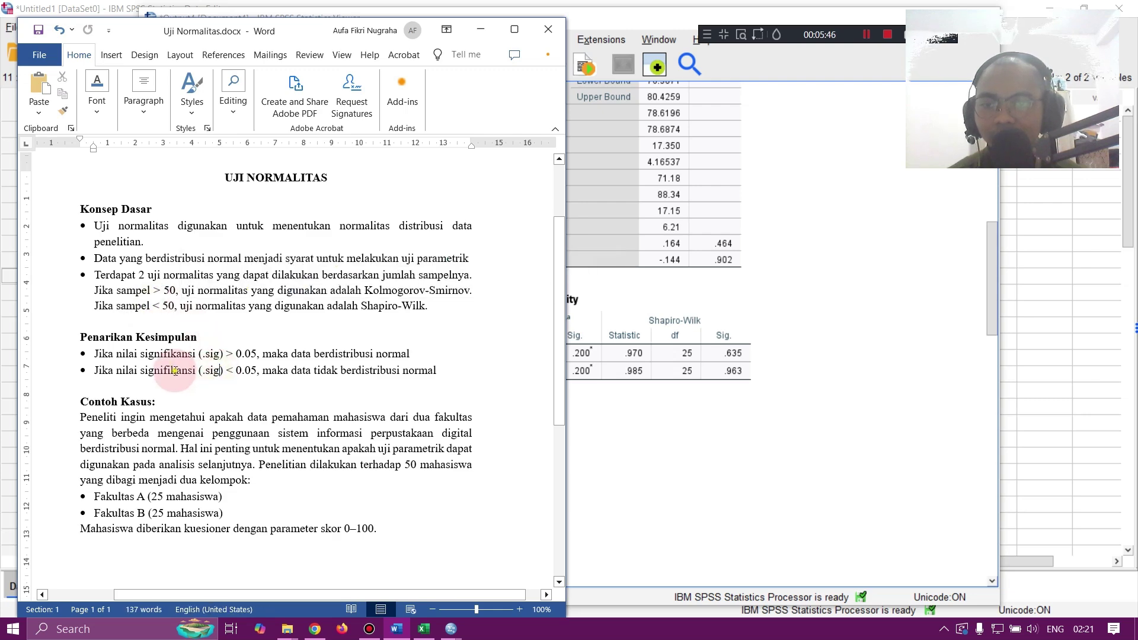
{"action": "left_click", "coordinate": [753, 371]}
{"action": "left_click", "coordinate": [718, 311]}
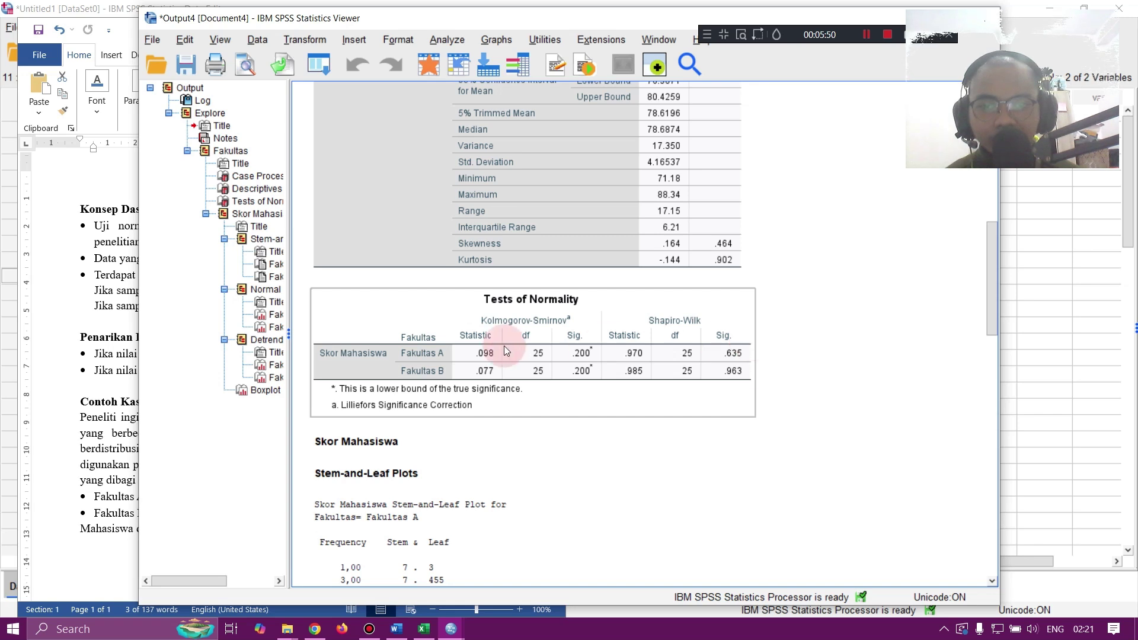
{"action": "left_click", "coordinate": [730, 353]}
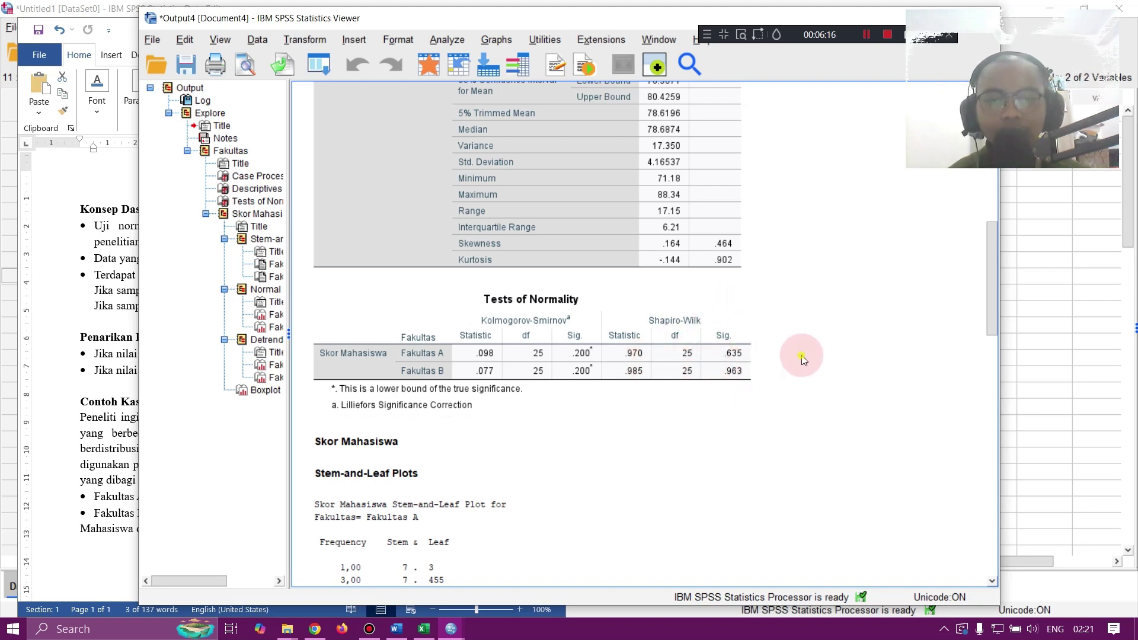
Step: Reread the criteria for normally and non-normally distributed data in the Word notes to interpret both faculties' results
{"action": "left_click", "coordinate": [116, 379]}
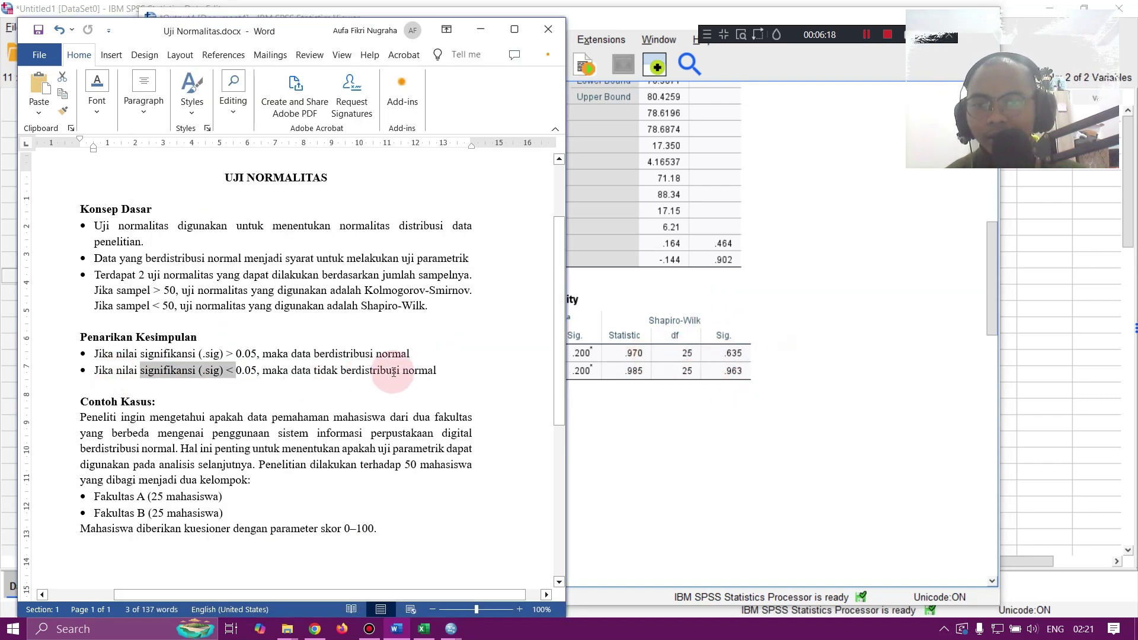
{"action": "left_click", "coordinate": [475, 370]}
{"action": "left_click", "coordinate": [439, 359]}
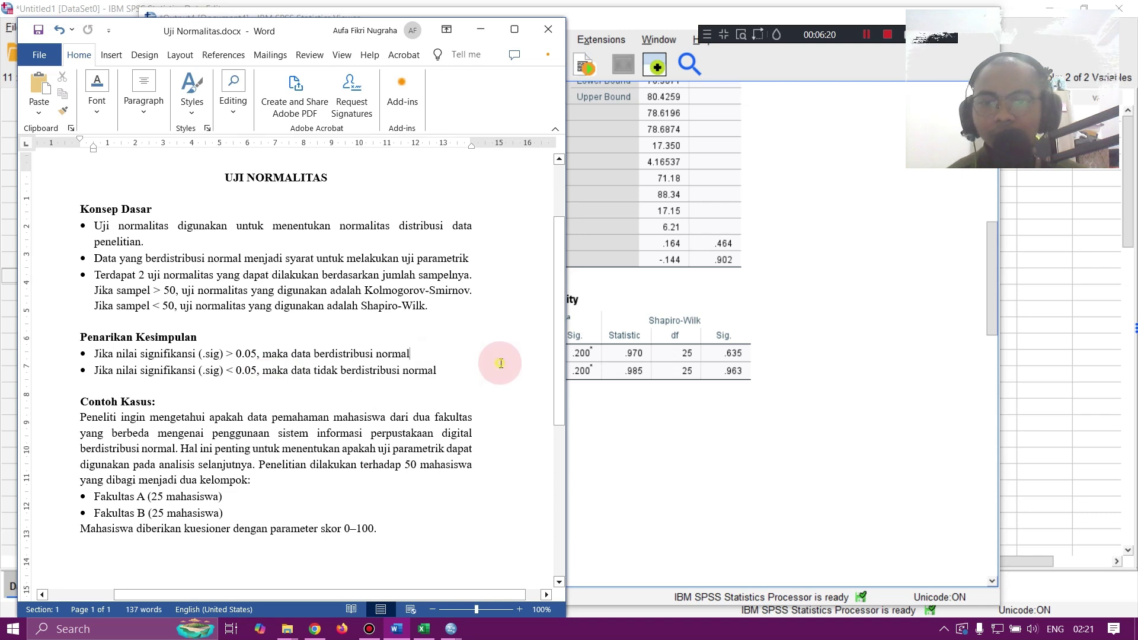
{"action": "left_click", "coordinate": [445, 371]}
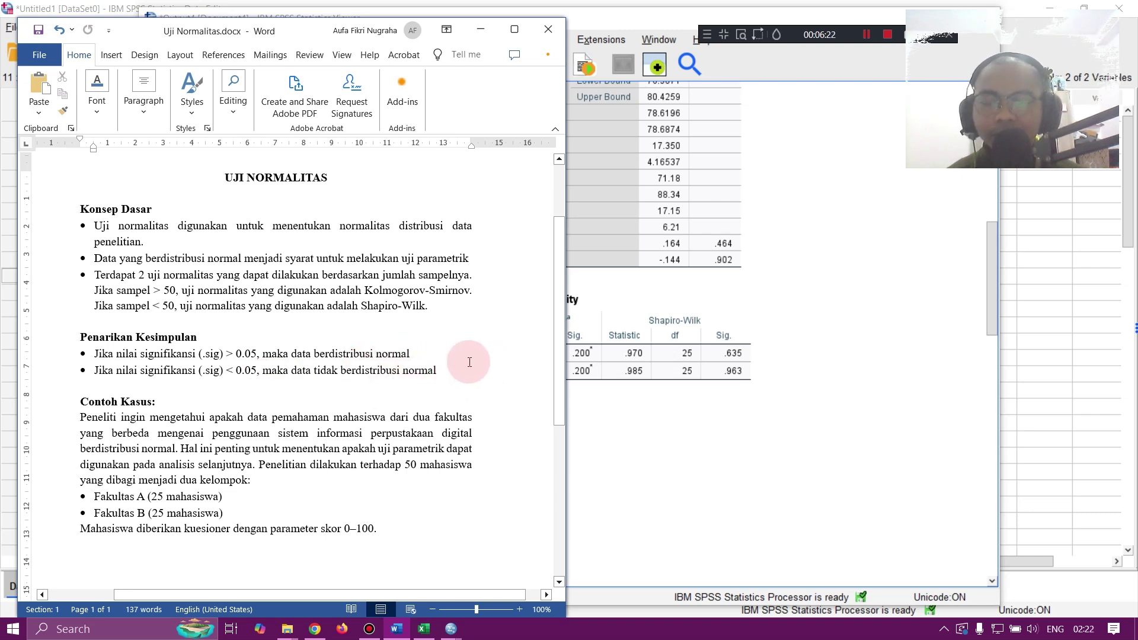
{"action": "left_click", "coordinate": [621, 402]}
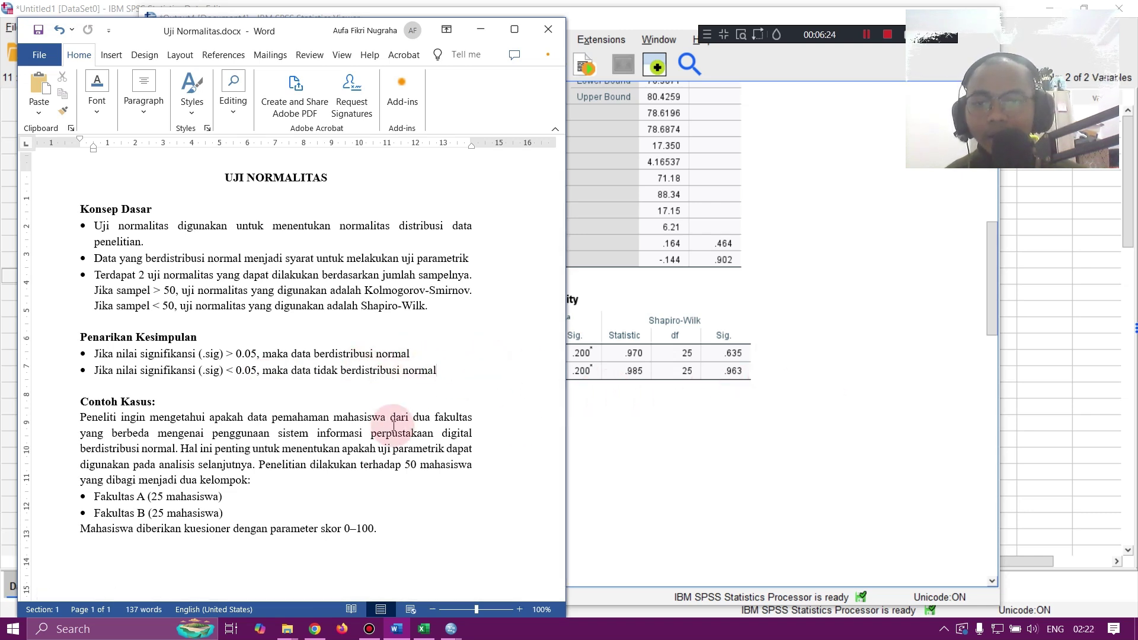
Step: Review the Contoh Kasus passage about whether parametric tests can be used, and return to the Tests of Normality table in SPSS
{"action": "scroll", "coordinate": [391, 426], "scroll_direction": "down", "scroll_amount": 2}
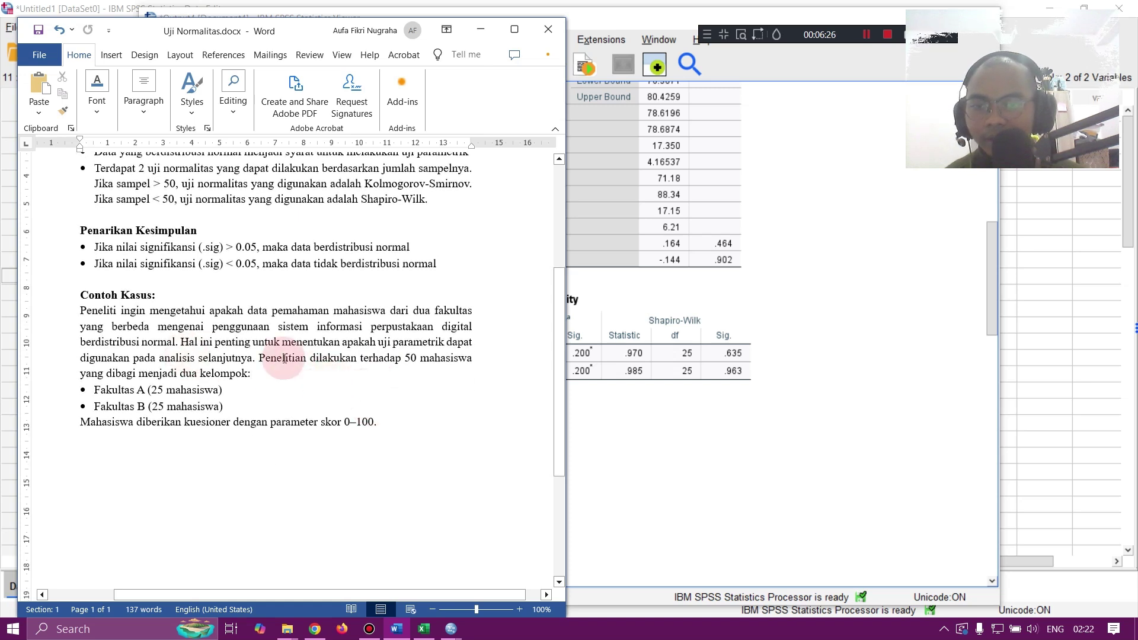
{"action": "left_click_drag", "start_coordinate": [215, 343], "coordinate": [250, 355]}
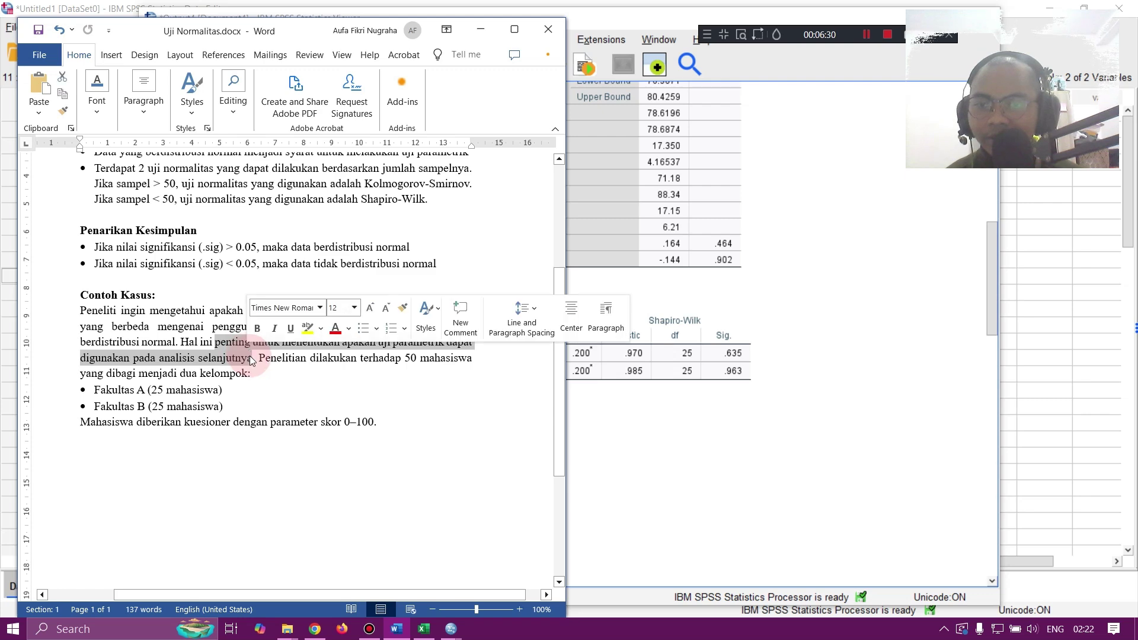
{"action": "left_click", "coordinate": [250, 355]}
{"action": "left_click", "coordinate": [459, 360]}
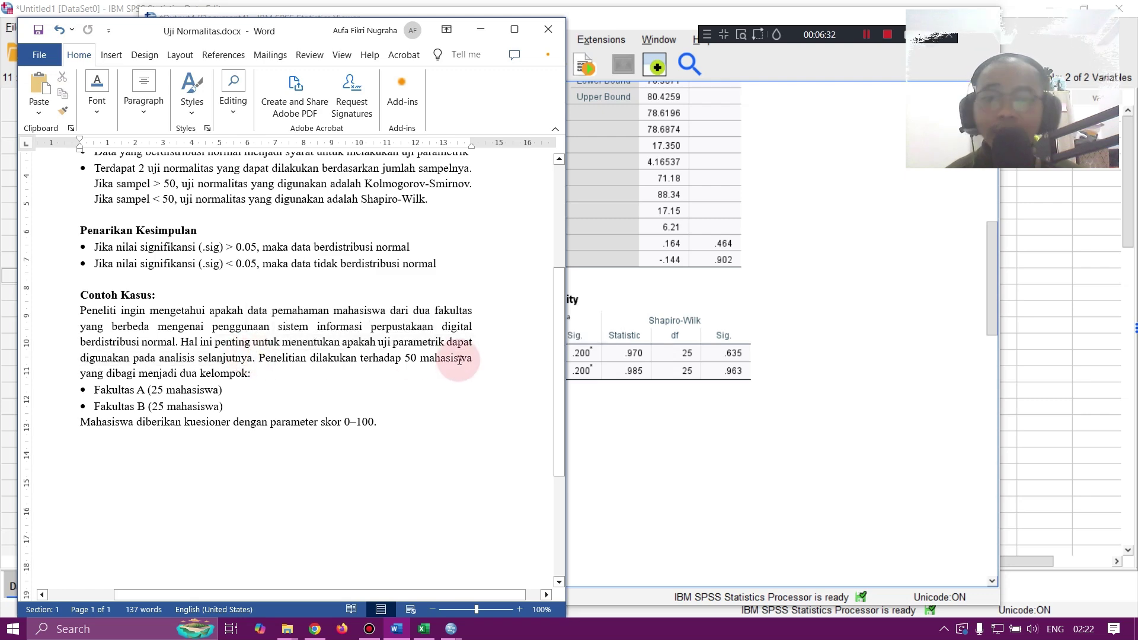
{"action": "left_click", "coordinate": [778, 361]}
{"action": "scroll", "coordinate": [774, 365], "scroll_direction": "up", "scroll_amount": 2}
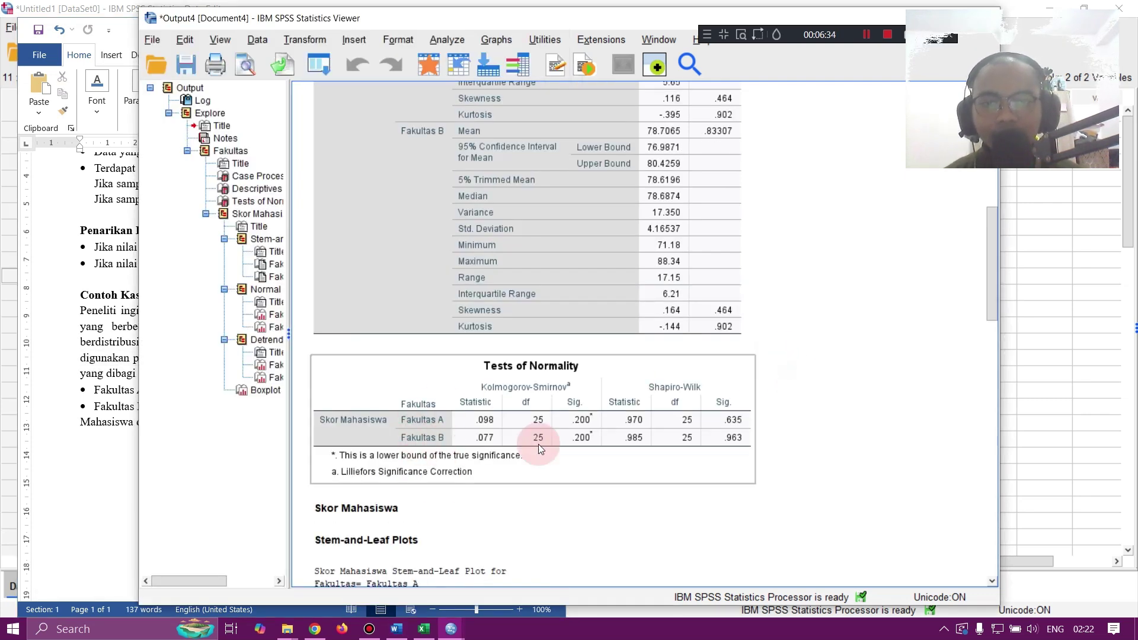
Step: Examine the Tests of Normality table in the SPSS output, focusing on the Shapiro-Wilk significance of Fakultas A and Fakultas B
{"action": "scroll", "coordinate": [770, 374], "scroll_direction": "down", "scroll_amount": 2}
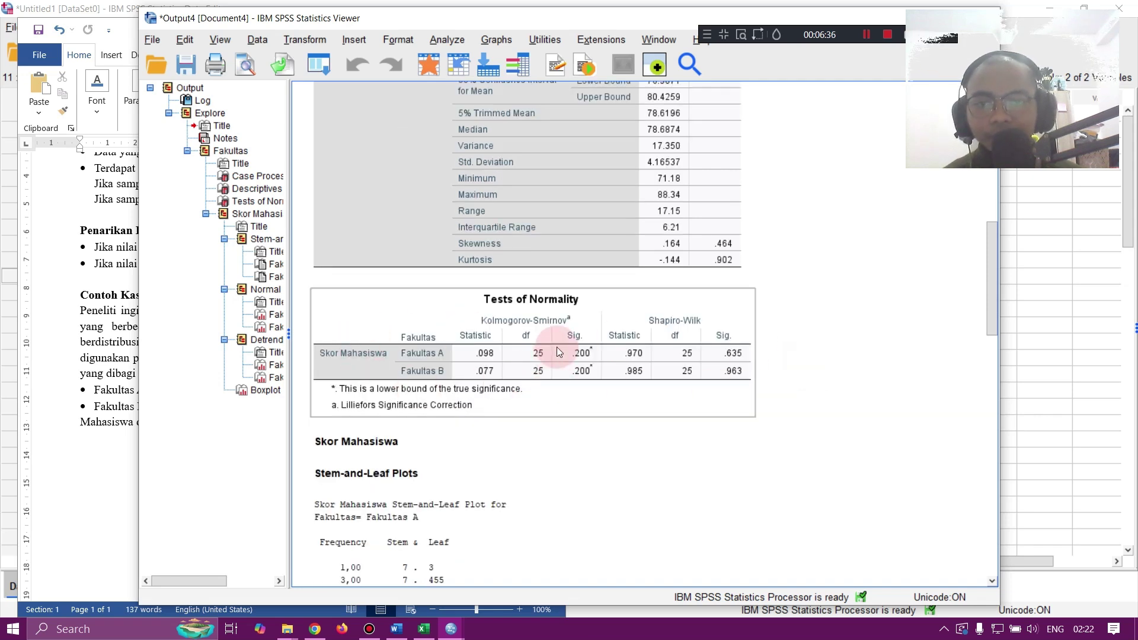
{"action": "left_click", "coordinate": [646, 325]}
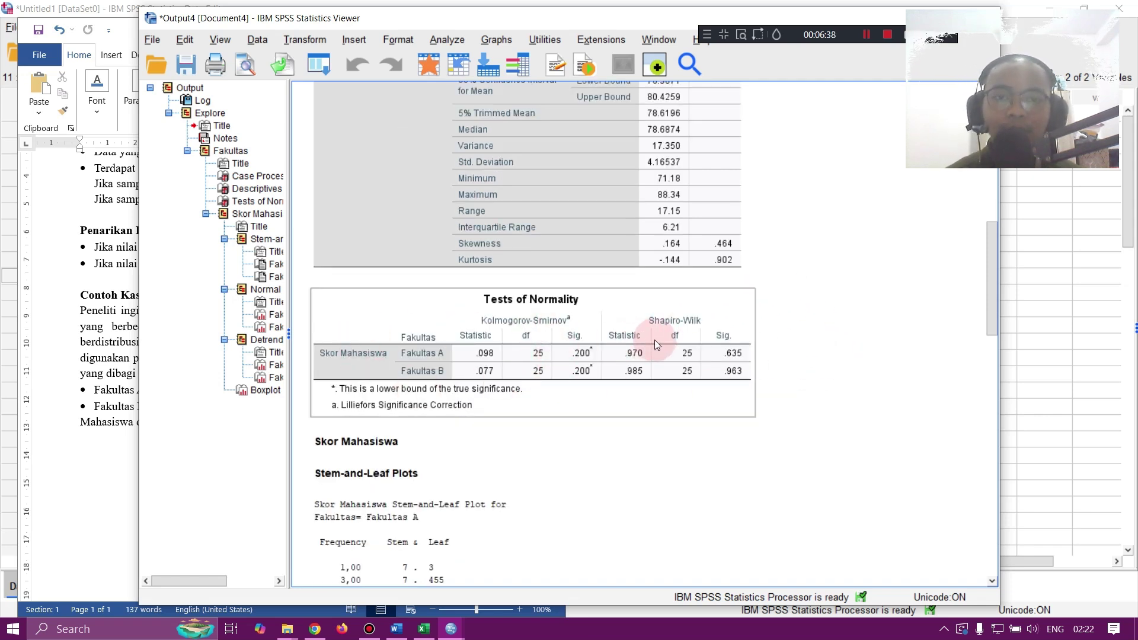
{"action": "left_click", "coordinate": [803, 360]}
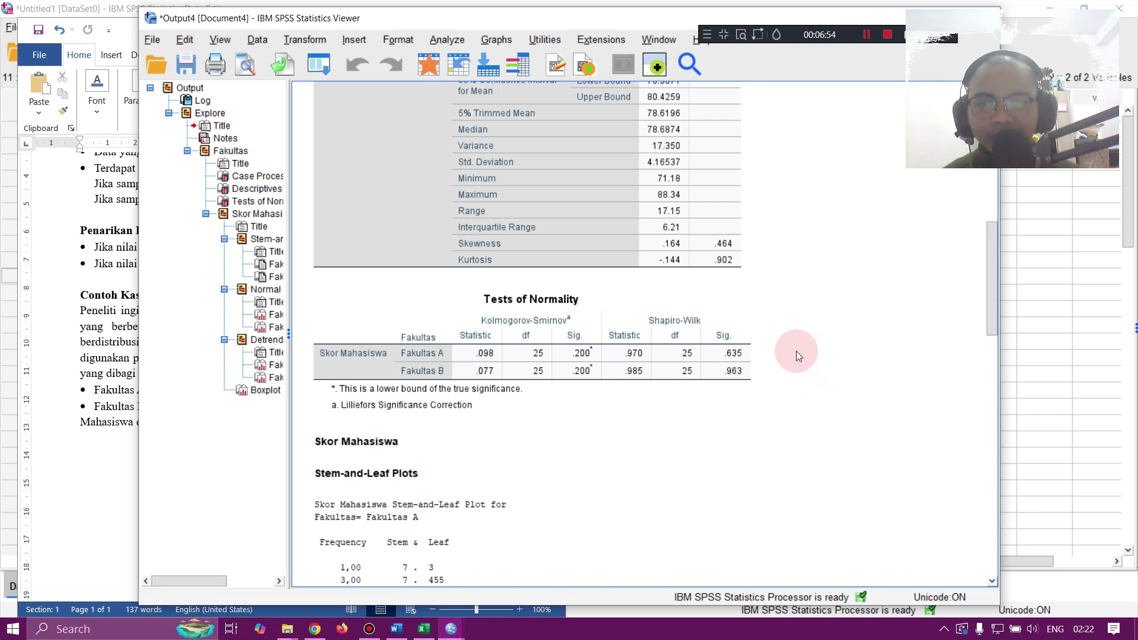
{"action": "left_click", "coordinate": [571, 289]}
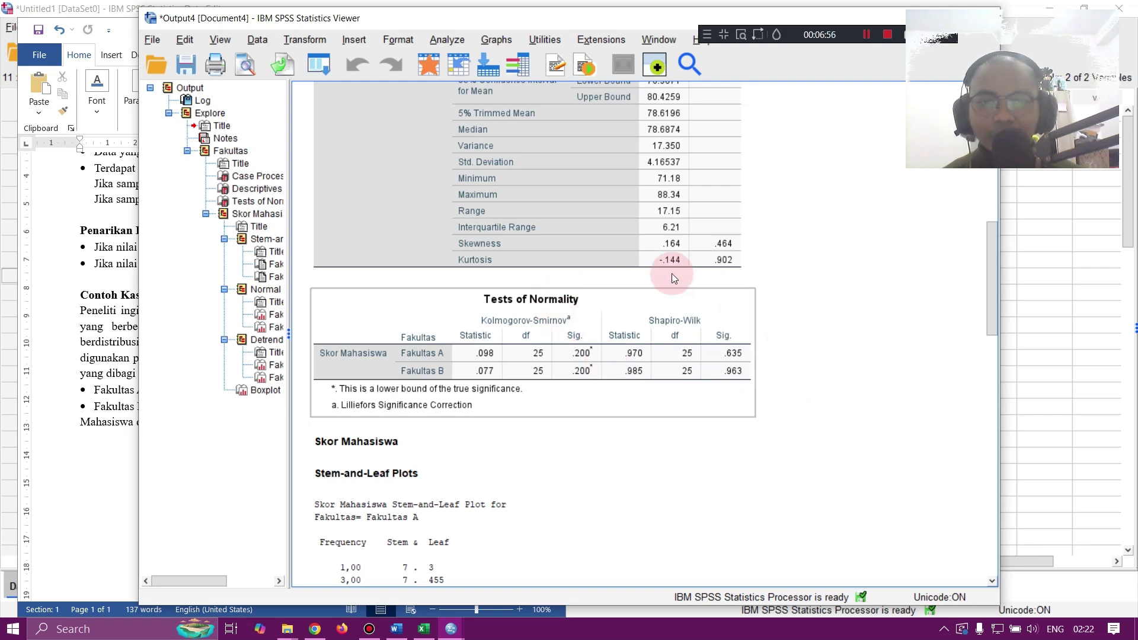
{"action": "left_click", "coordinate": [834, 358]}
{"action": "scroll", "coordinate": [759, 344], "scroll_direction": "up", "scroll_amount": 1}
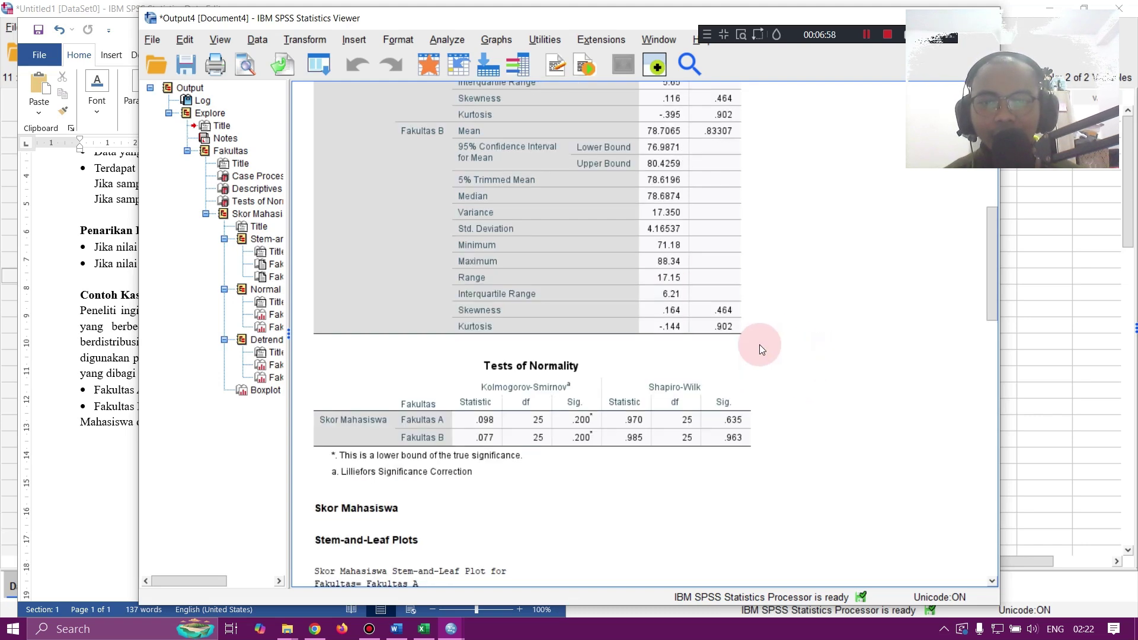
{"action": "scroll", "coordinate": [760, 345], "scroll_direction": "down", "scroll_amount": 1}
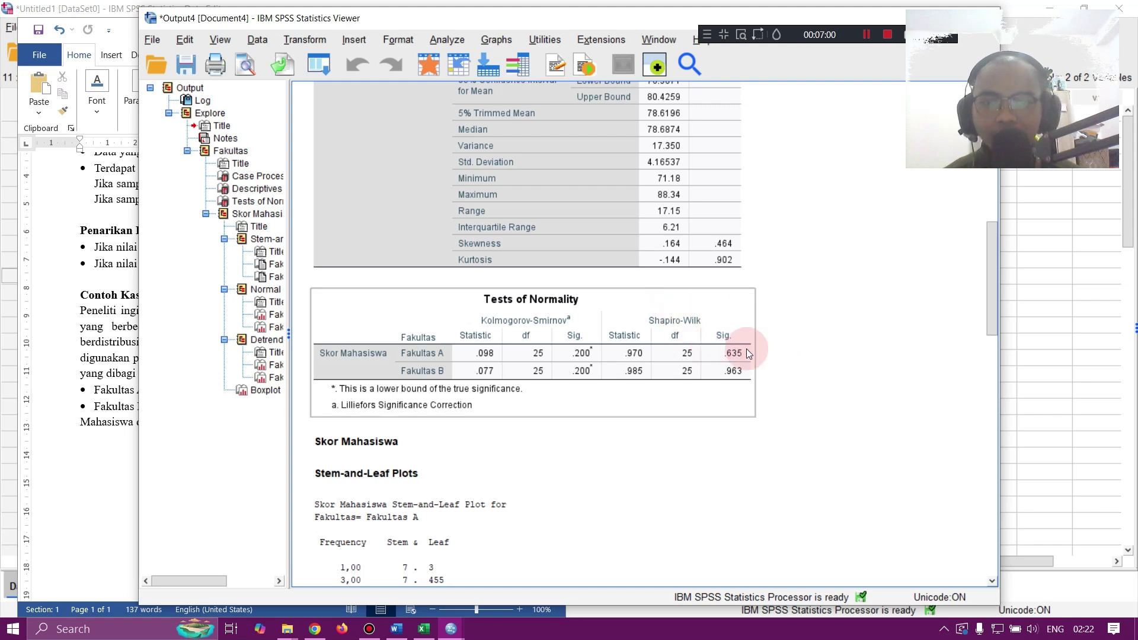
{"action": "left_click", "coordinate": [828, 349]}
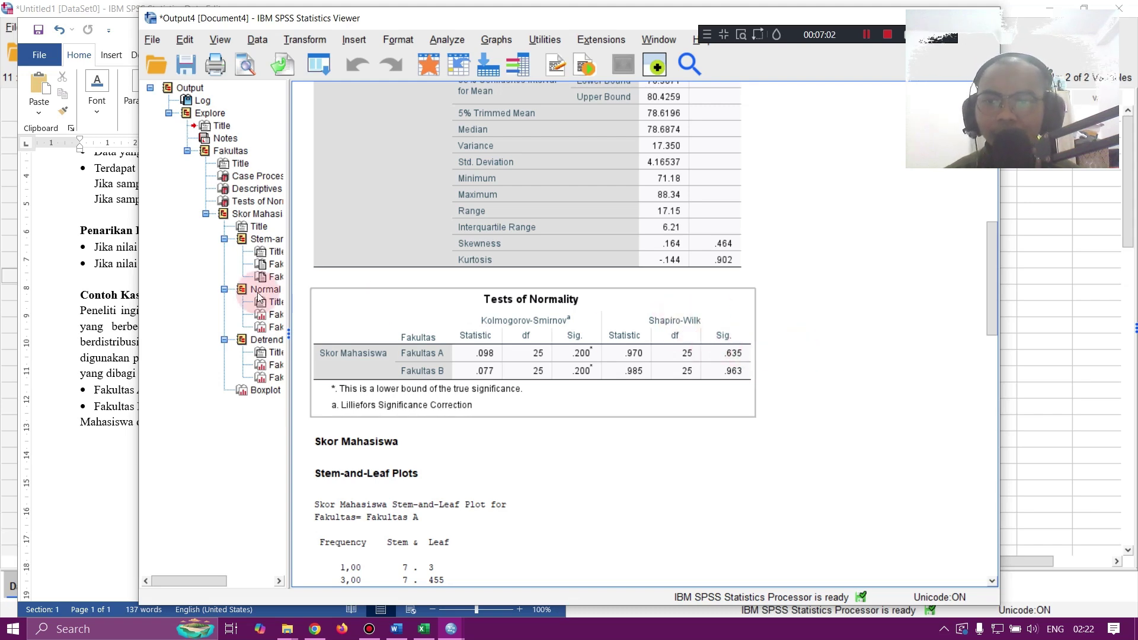
Step: Check the sample-size rule for Kolmogorov-Smirnov under Konsep Dasar in the Word notes, and return to the Tests of Normality table in SPSS
{"action": "left_click", "coordinate": [116, 296]}
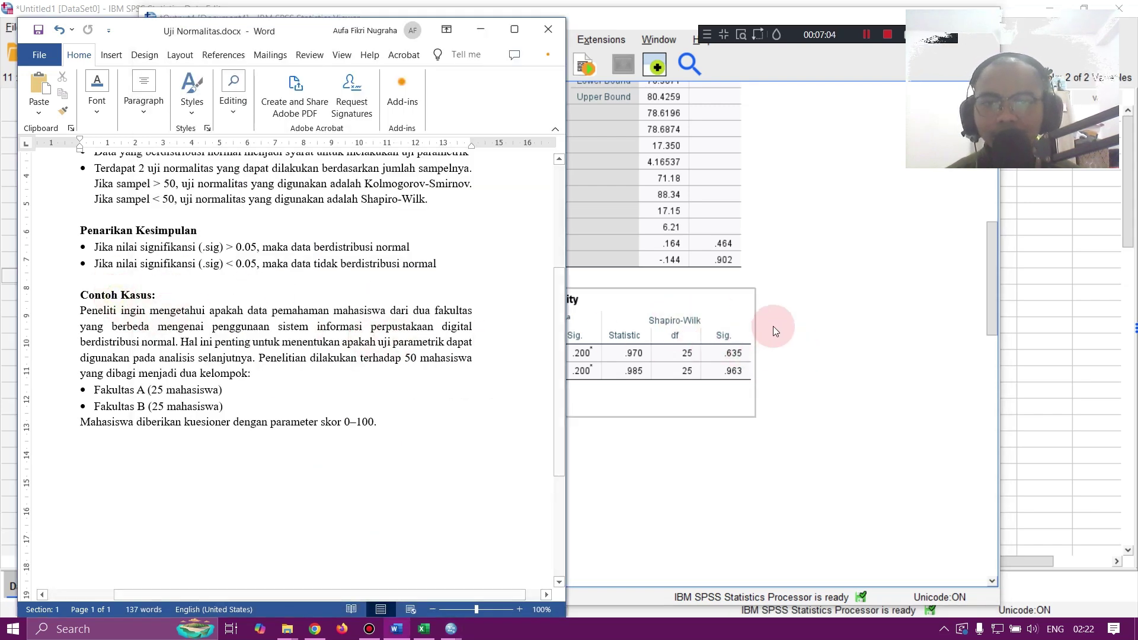
{"action": "scroll", "coordinate": [771, 344], "scroll_direction": "up", "scroll_amount": 3}
{"action": "scroll", "coordinate": [426, 243], "scroll_direction": "up", "scroll_amount": 2}
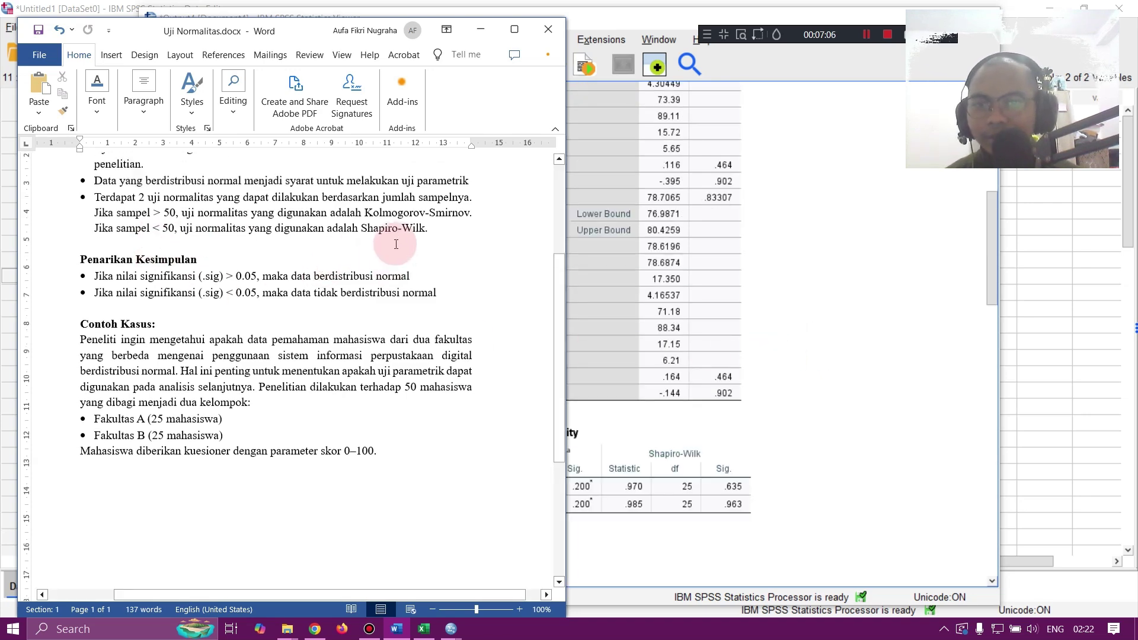
{"action": "left_click_drag", "start_coordinate": [363, 256], "coordinate": [471, 256]}
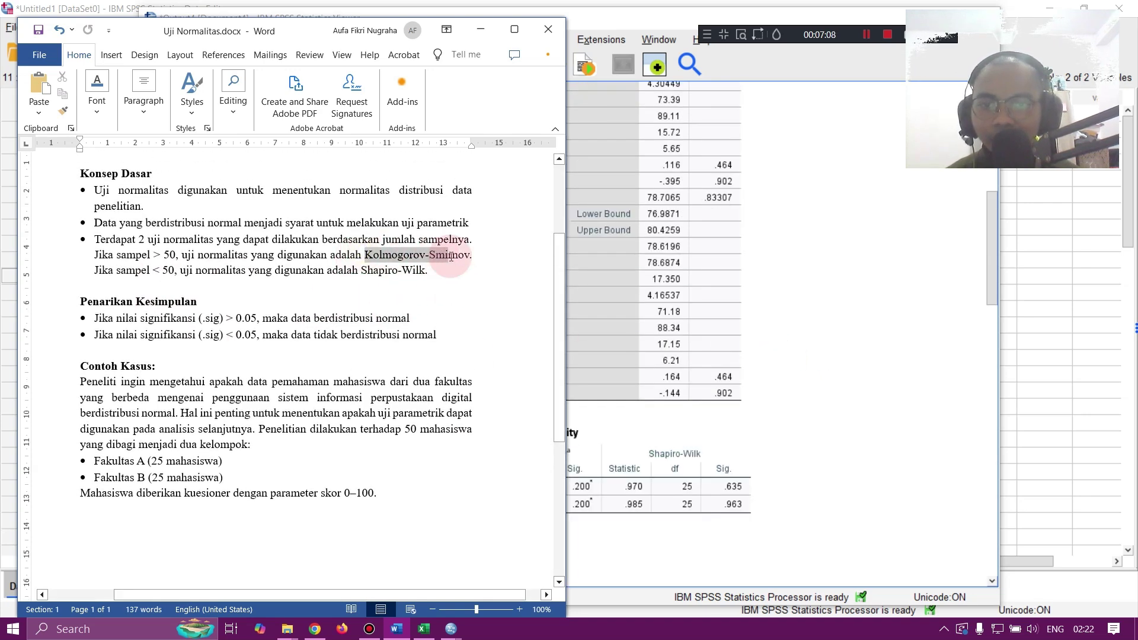
{"action": "left_click", "coordinate": [821, 478]}
{"action": "scroll", "coordinate": [802, 438], "scroll_direction": "down", "scroll_amount": 3}
{"action": "left_click", "coordinate": [688, 372]}
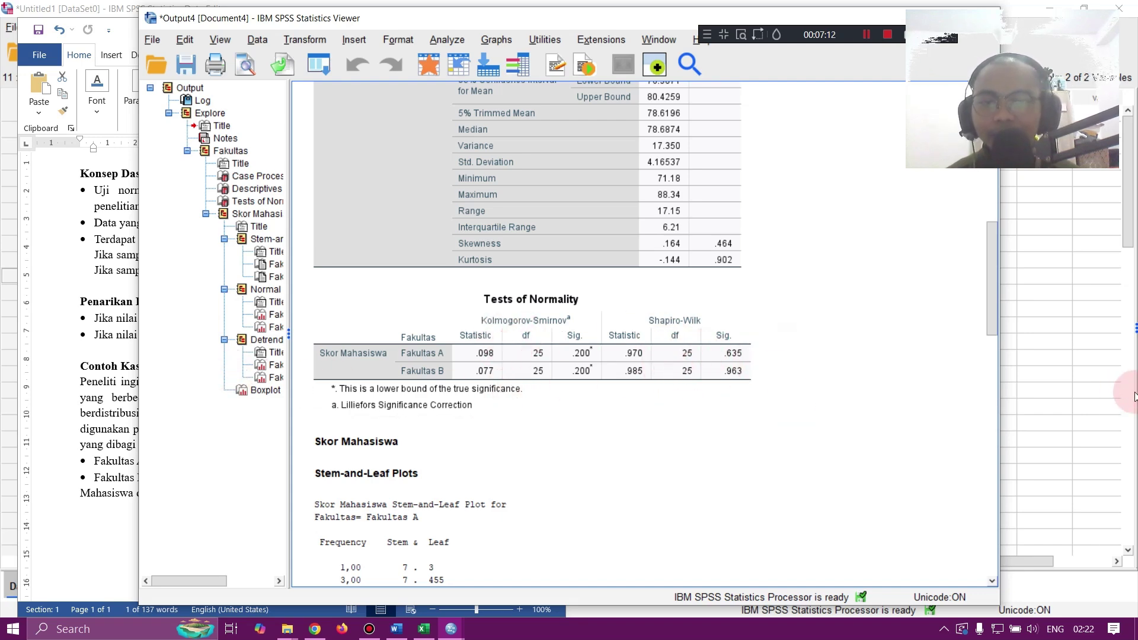
Step: Review the Fakultas A cases in rows 1 to 25 of the Fakultas column in the SPSS Data Editor
{"action": "left_click", "coordinate": [1096, 341]}
{"action": "left_click", "coordinate": [254, 335]}
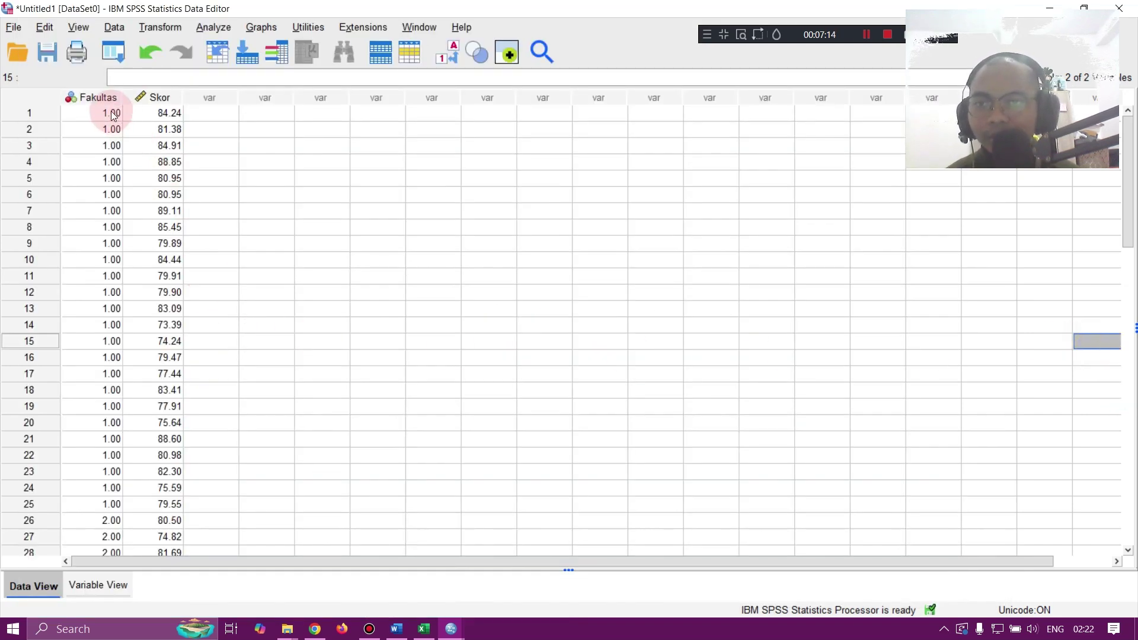
{"action": "left_click_drag", "start_coordinate": [111, 112], "coordinate": [104, 504]}
{"action": "scroll", "coordinate": [313, 436], "scroll_direction": "down", "scroll_amount": 2}
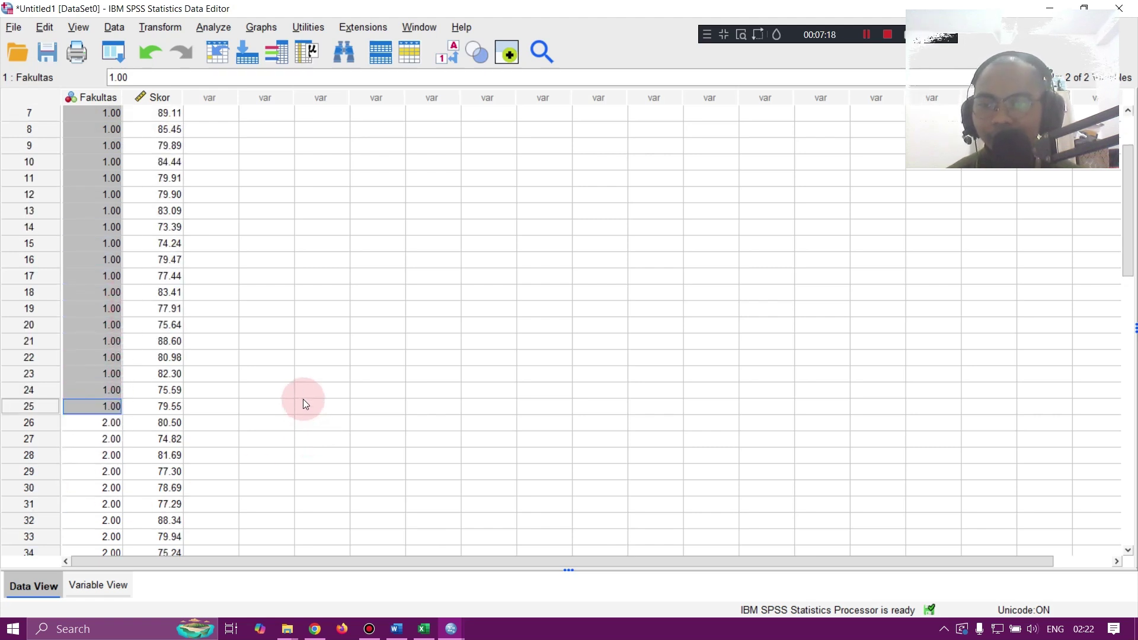
{"action": "scroll", "coordinate": [303, 400], "scroll_direction": "up", "scroll_amount": 2}
{"action": "left_click", "coordinate": [302, 375]}
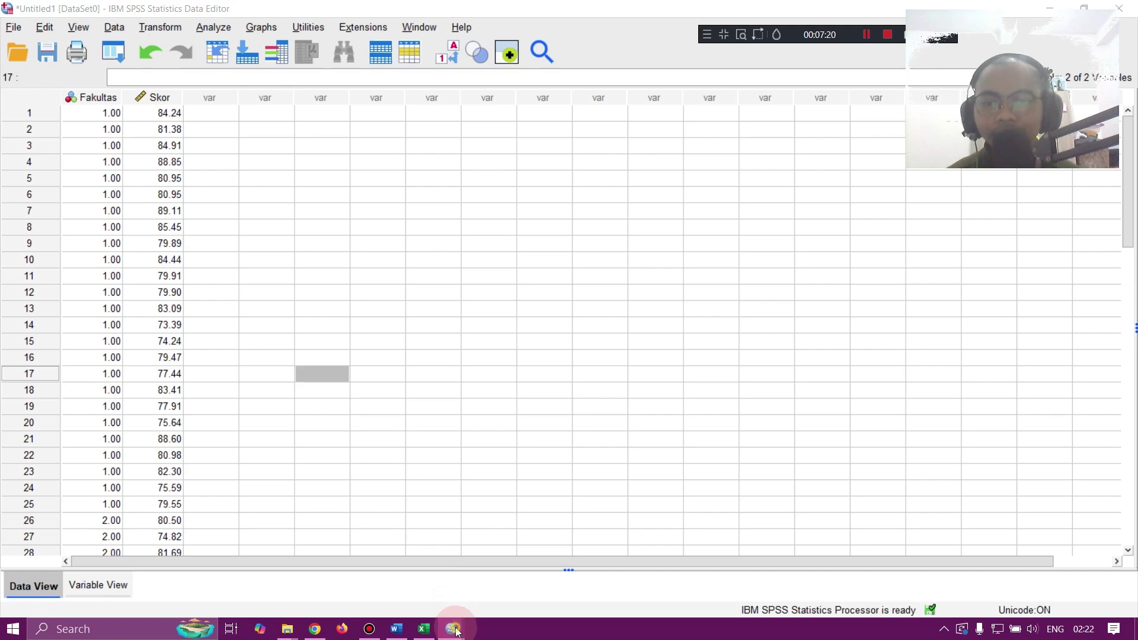
Step: Return to the SPSS output and compare the Shapiro-Wilk and Kolmogorov-Smirnov columns of the Tests of Normality table
{"action": "mouse_move", "coordinate": [451, 628]}
{"action": "left_click", "coordinate": [559, 538]}
{"action": "left_click", "coordinate": [634, 355]}
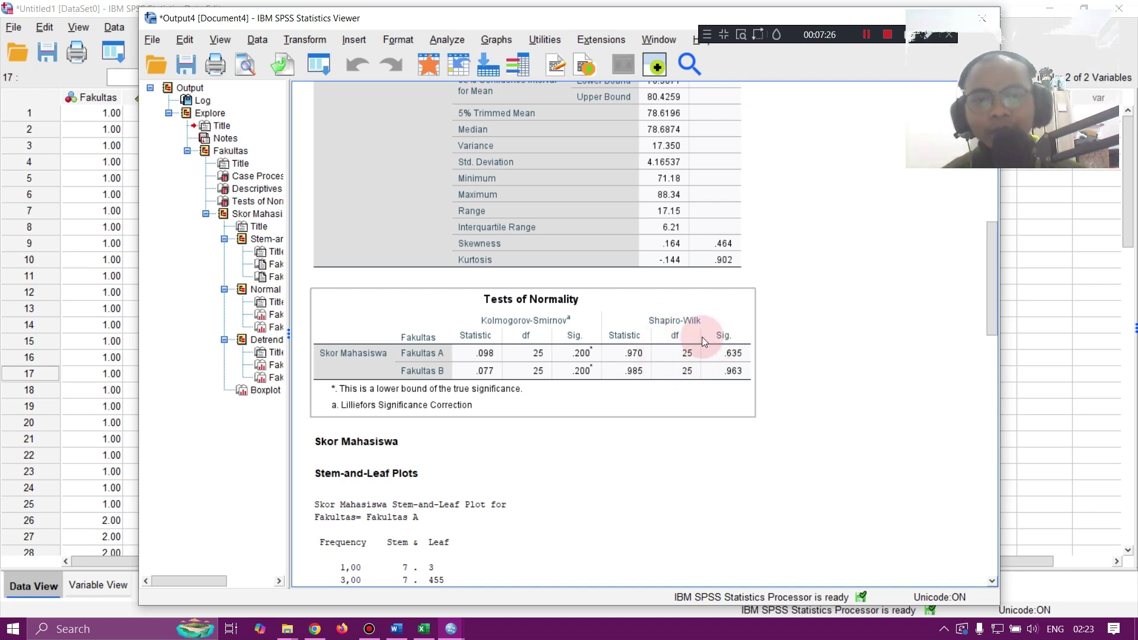
{"action": "left_click", "coordinate": [816, 351]}
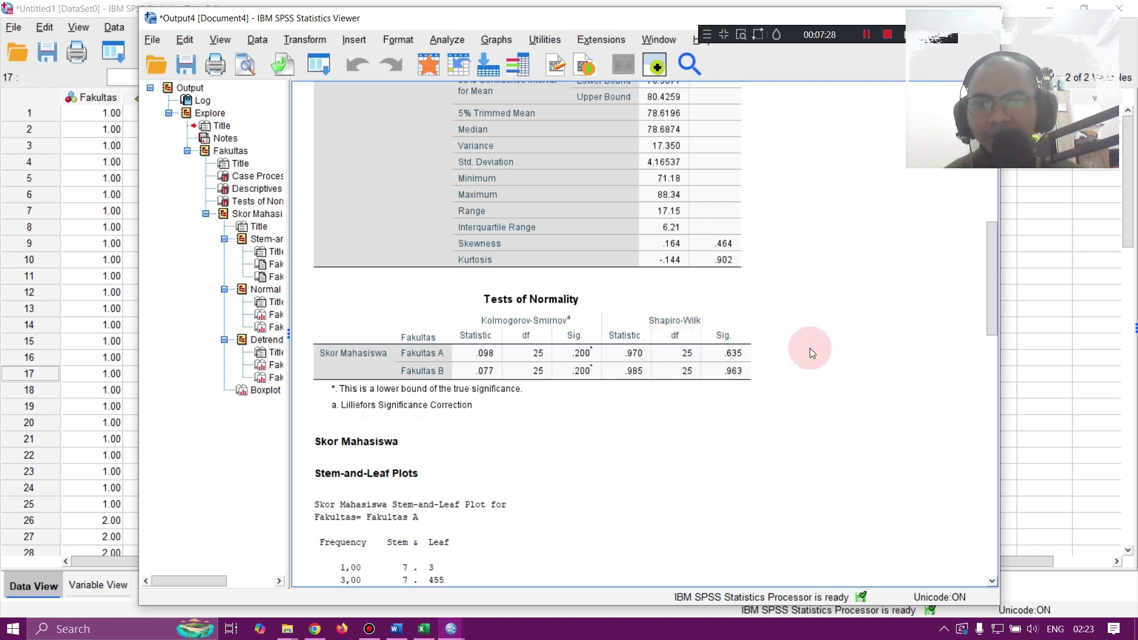
{"action": "left_click", "coordinate": [740, 314]}
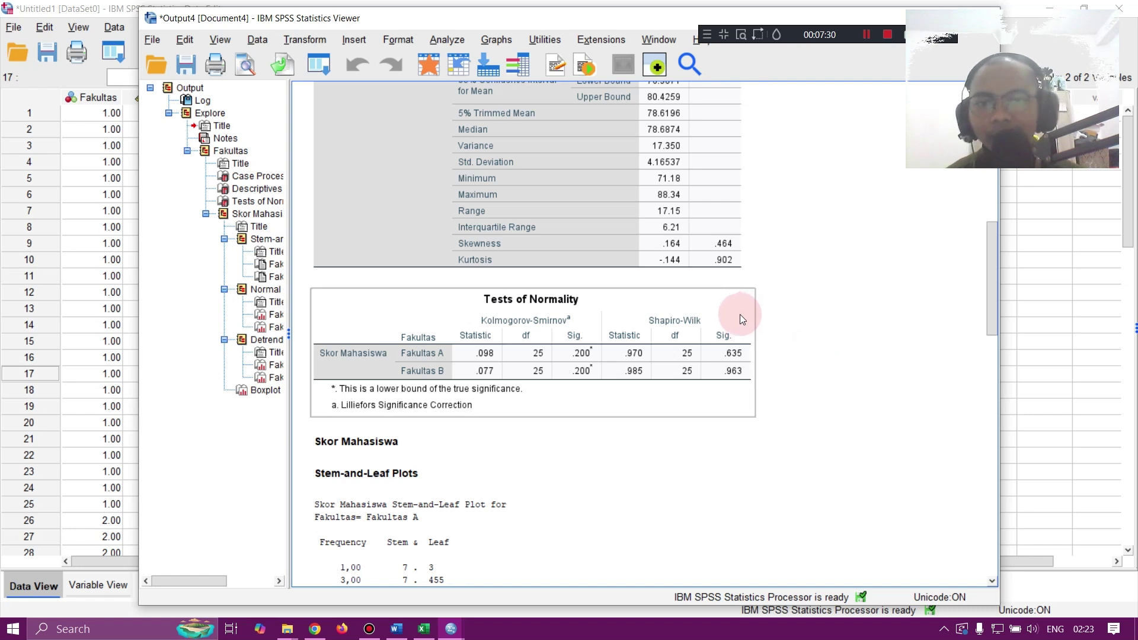
{"action": "left_click", "coordinate": [842, 365]}
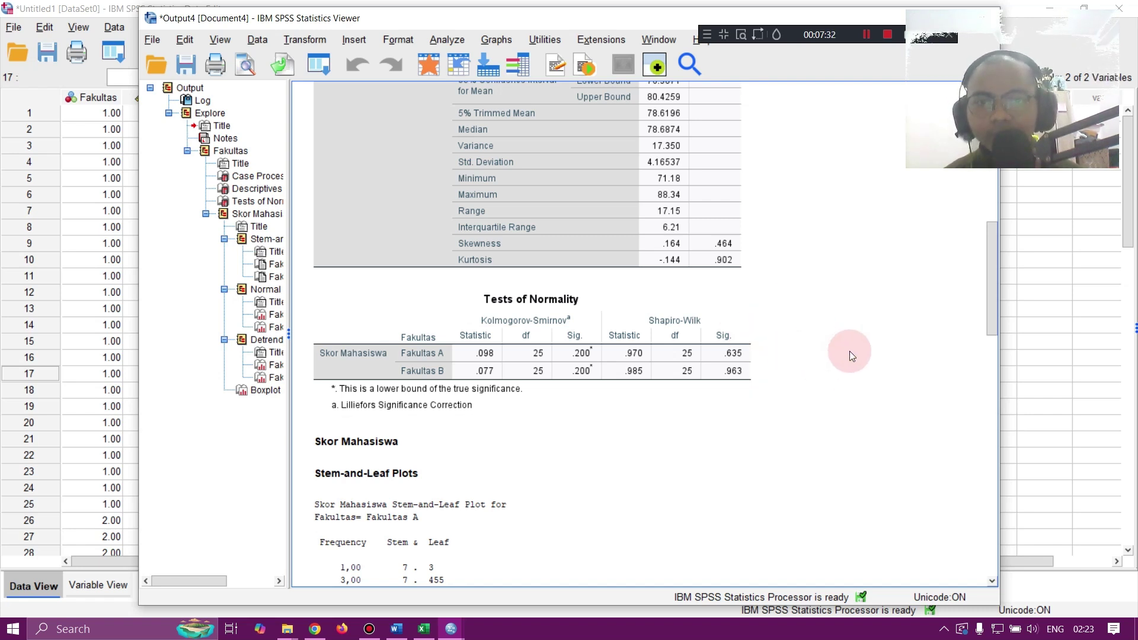
{"action": "left_click", "coordinate": [678, 351]}
{"action": "left_click", "coordinate": [580, 317]}
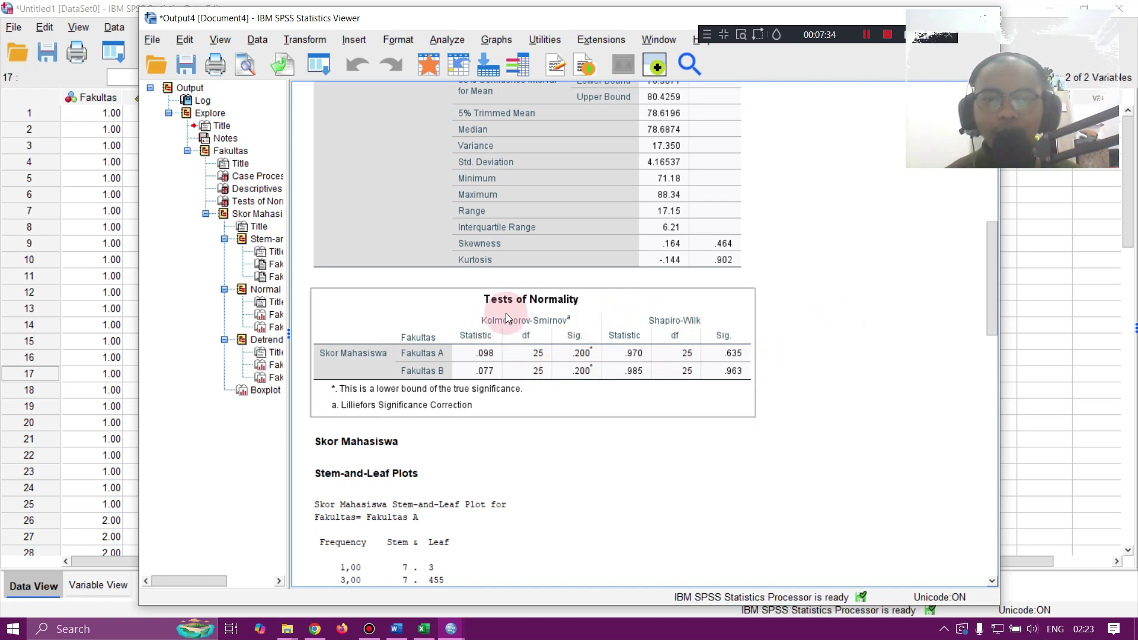
{"action": "left_click", "coordinate": [829, 366]}
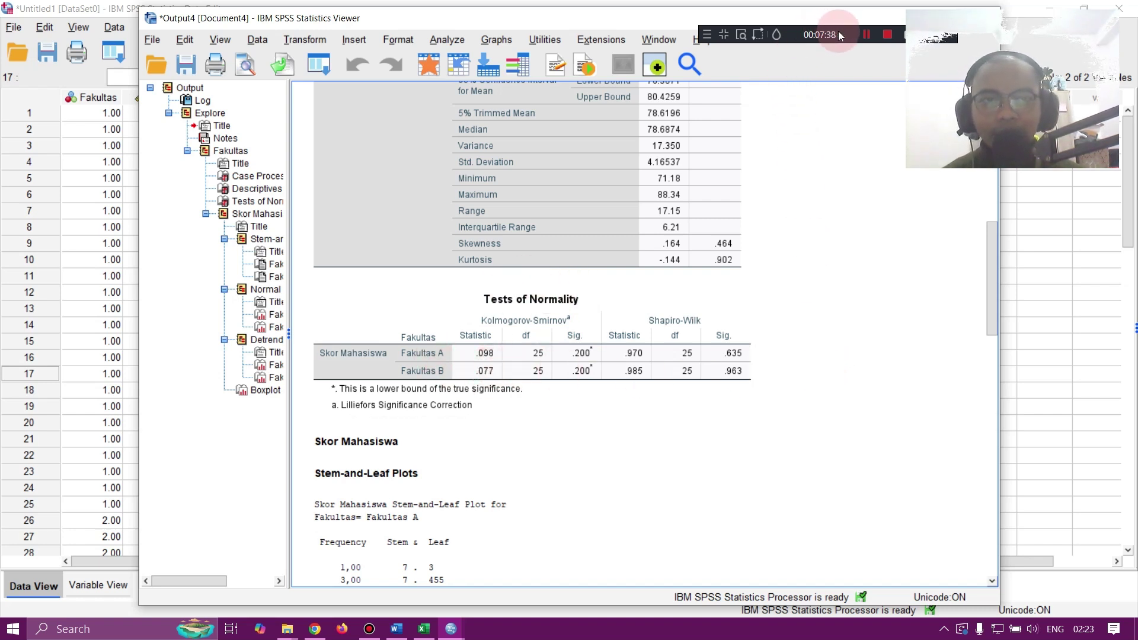
{"action": "mouse_move", "coordinate": [840, 34]}
{"action": "left_click_drag", "start_coordinate": [833, 44], "coordinate": [820, 35]}
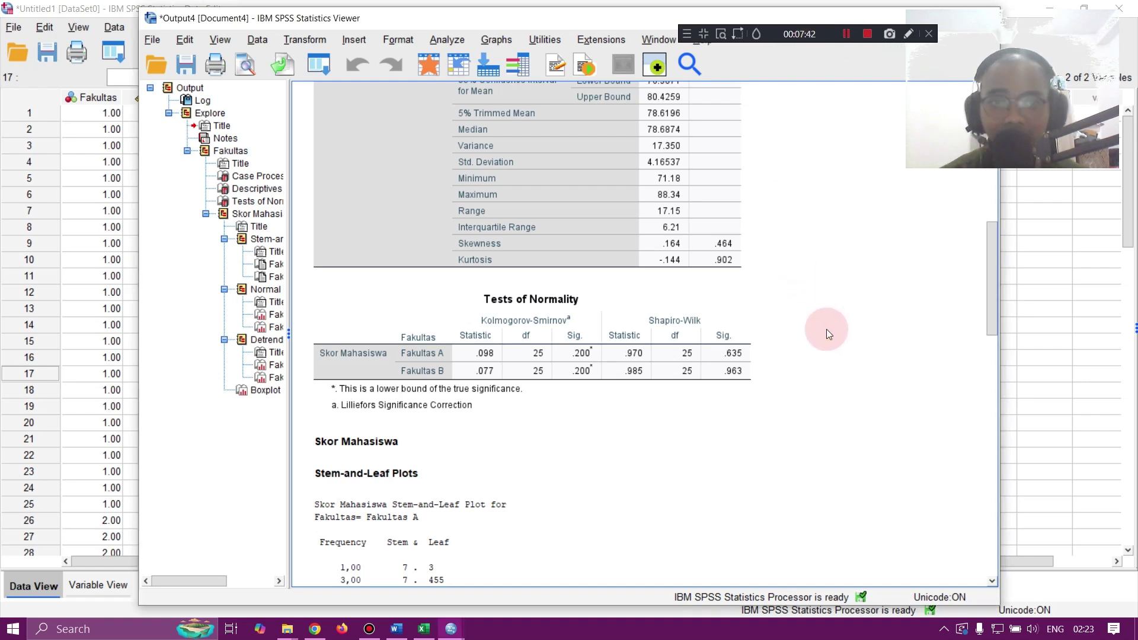
Step: Review the Uji Normalitas notes in Word from Konsep Dasar to Contoh Kasus, and bring back the SPSS normality output
{"action": "left_click", "coordinate": [396, 627]}
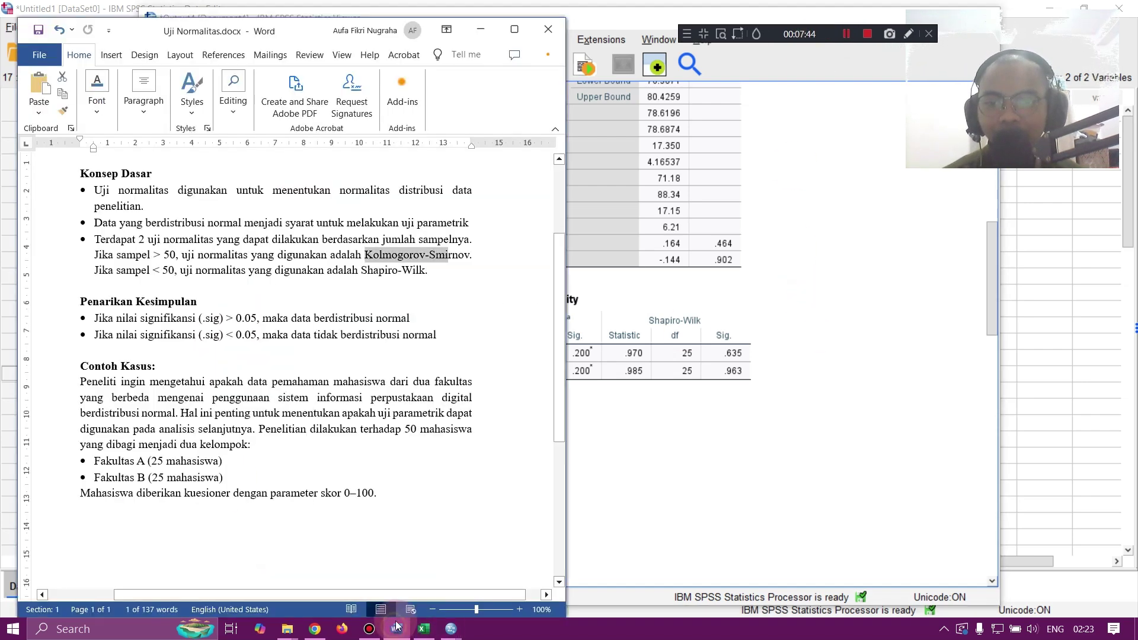
{"action": "left_click", "coordinate": [446, 320]}
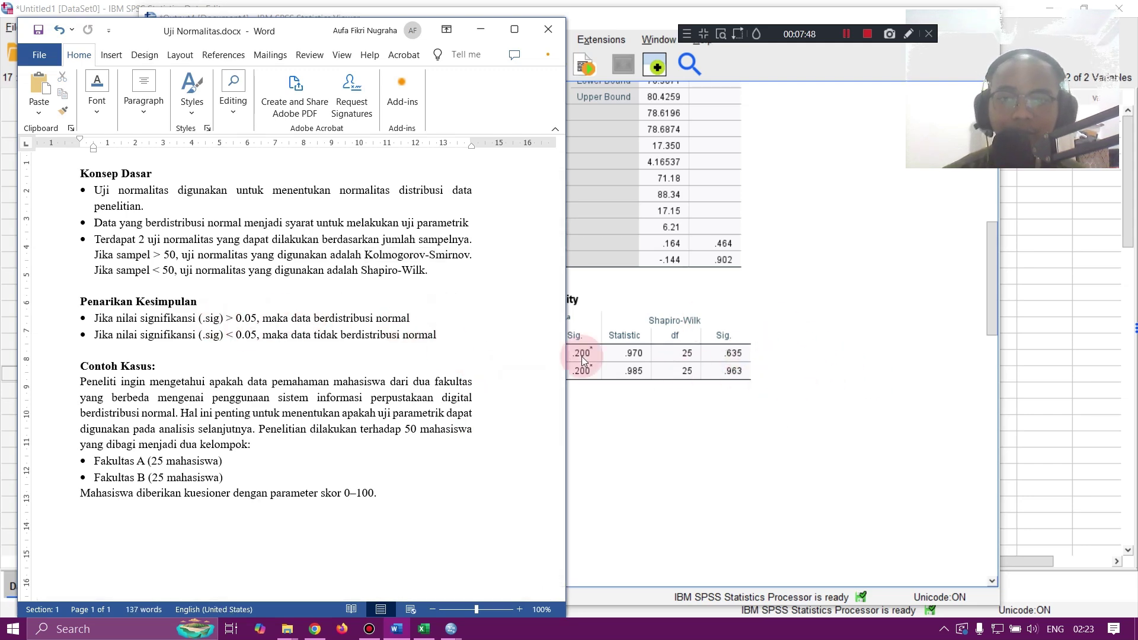
{"action": "scroll", "coordinate": [469, 320], "scroll_direction": "up", "scroll_amount": 3}
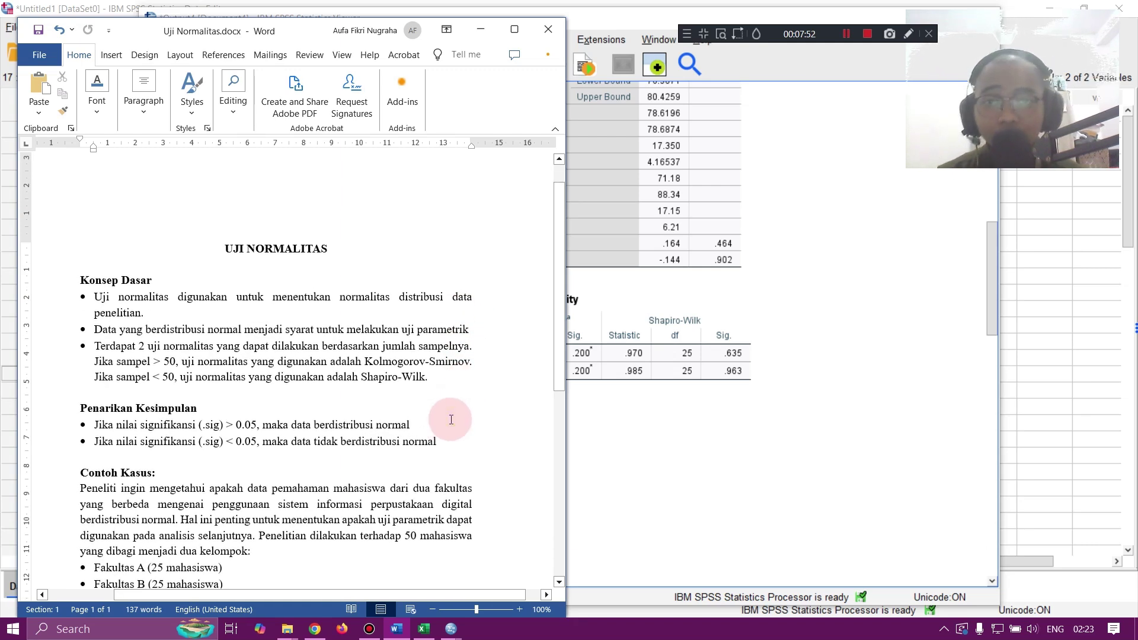
{"action": "left_click", "coordinate": [473, 380]}
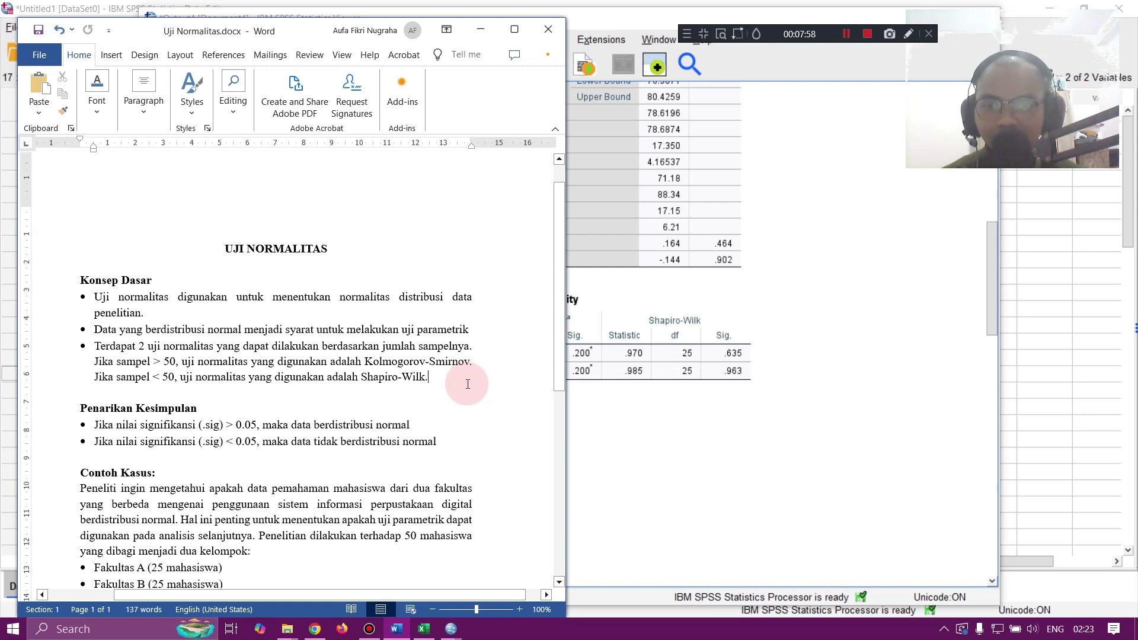
{"action": "scroll", "coordinate": [474, 380], "scroll_direction": "down", "scroll_amount": 2}
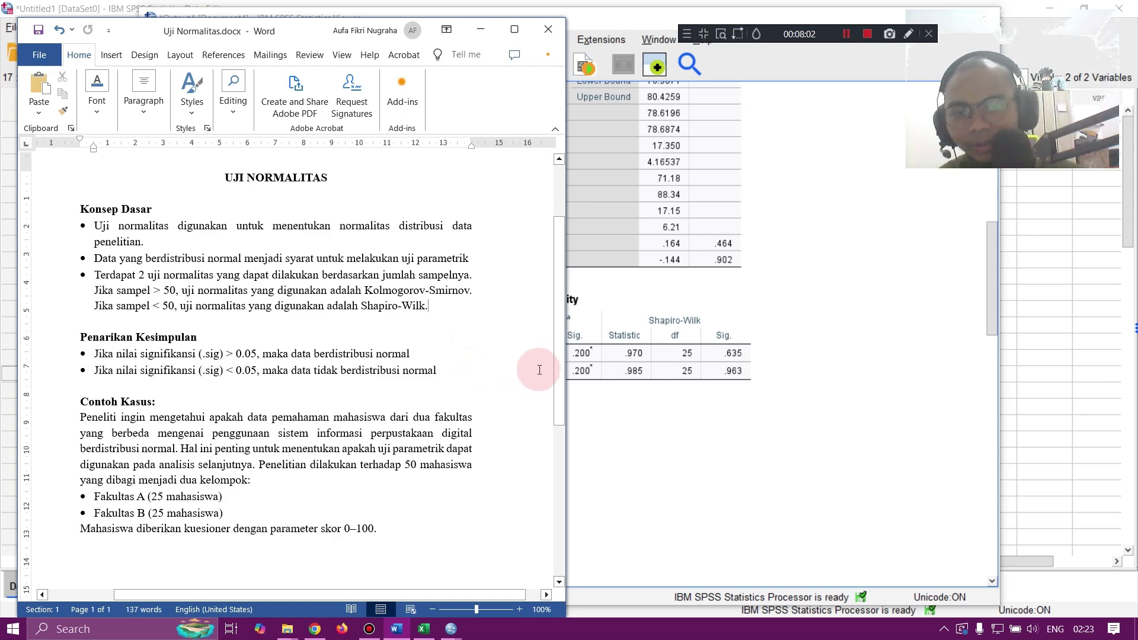
{"action": "left_click", "coordinate": [817, 361]}
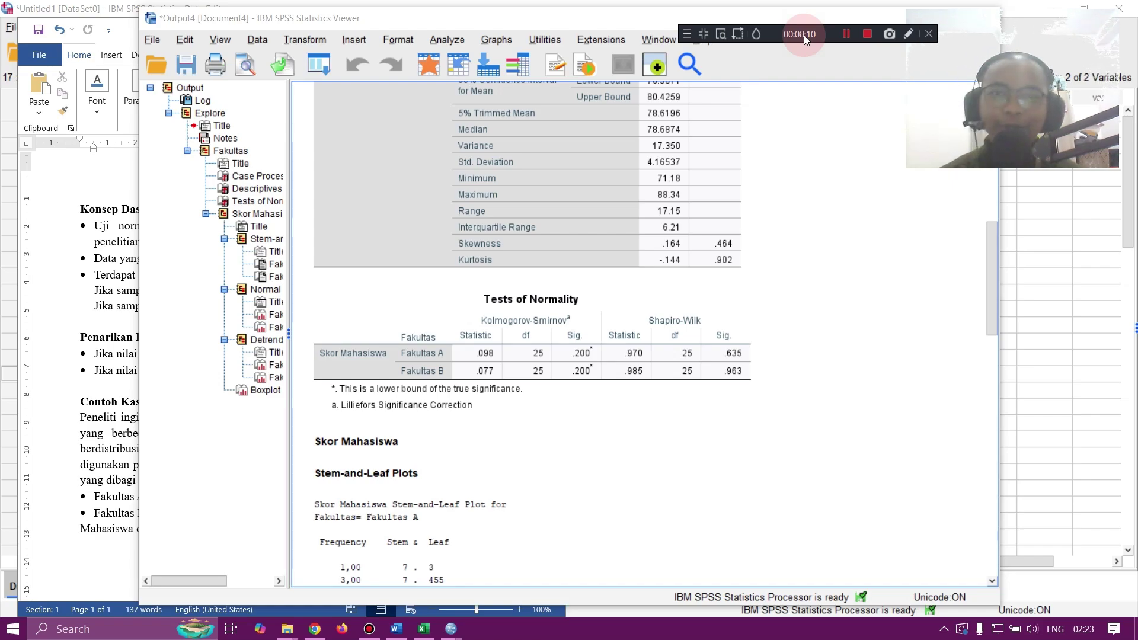
{"action": "left_click", "coordinate": [865, 36]}
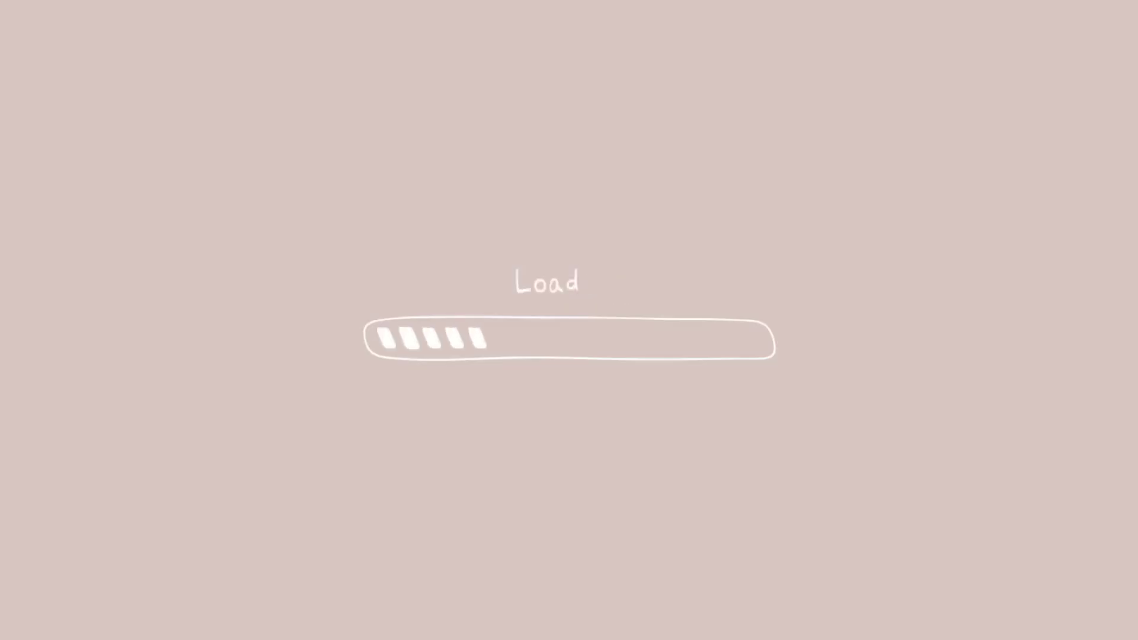